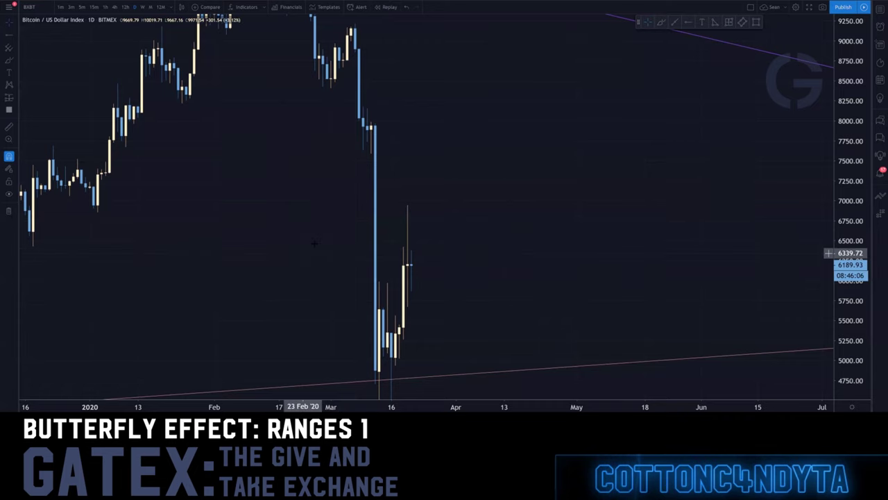
Step: Place a horizontal ray on the daily chart at 8432.70, starting from the 25 January 2020 candle
{"action": "scroll", "coordinate": [315, 243], "scroll_direction": "down", "scroll_amount": 4}
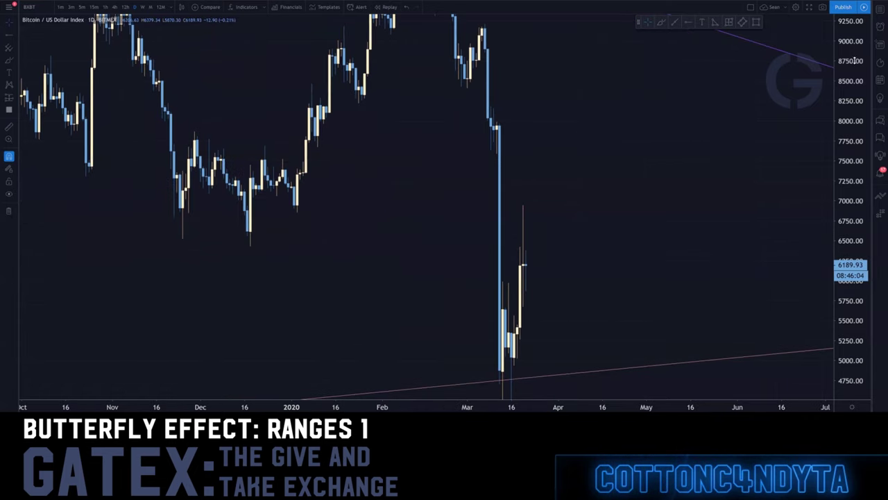
{"action": "left_click_drag", "start_coordinate": [855, 61], "coordinate": [848, 261]}
{"action": "scroll", "coordinate": [431, 182], "scroll_direction": "down", "scroll_amount": 3}
{"action": "left_click_drag", "start_coordinate": [437, 231], "coordinate": [362, 311]}
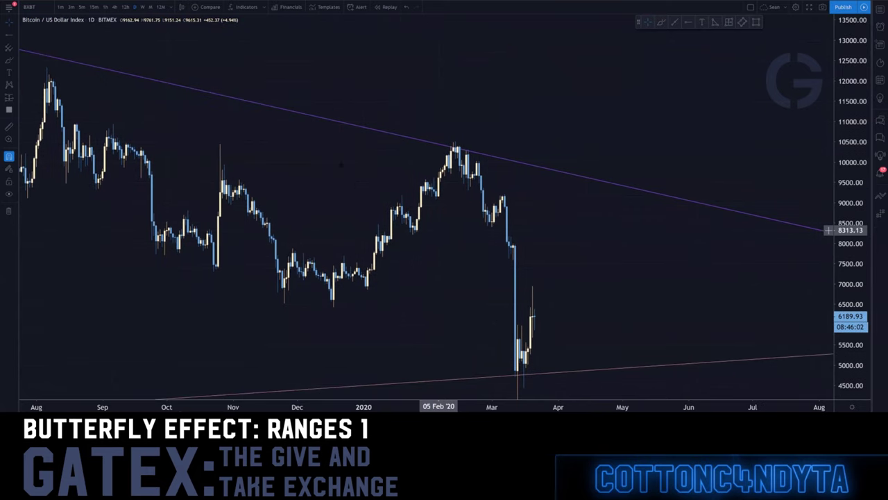
{"action": "scroll", "coordinate": [208, 97], "scroll_direction": "up", "scroll_amount": 4}
{"action": "left_click_drag", "start_coordinate": [302, 241], "coordinate": [650, 298]}
{"action": "scroll", "coordinate": [715, 314], "scroll_direction": "up", "scroll_amount": 3}
{"action": "left_click_drag", "start_coordinate": [715, 314], "coordinate": [553, 264]}
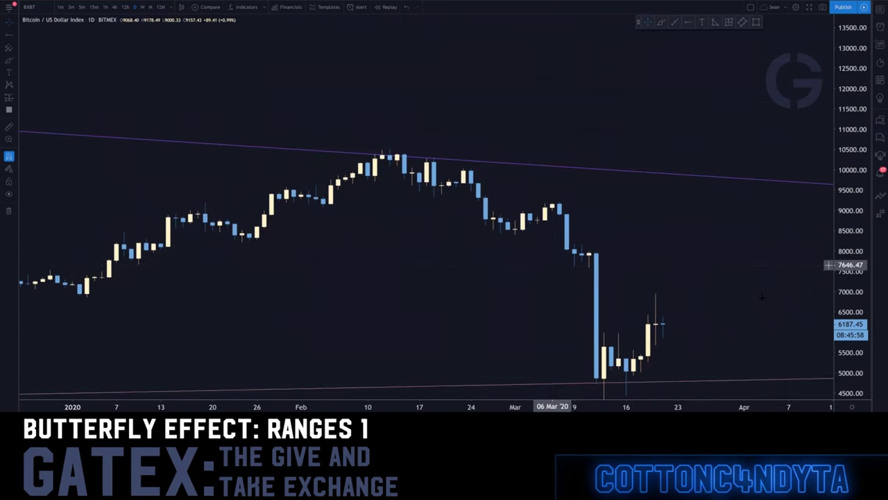
{"action": "left_click_drag", "start_coordinate": [846, 207], "coordinate": [845, 188]}
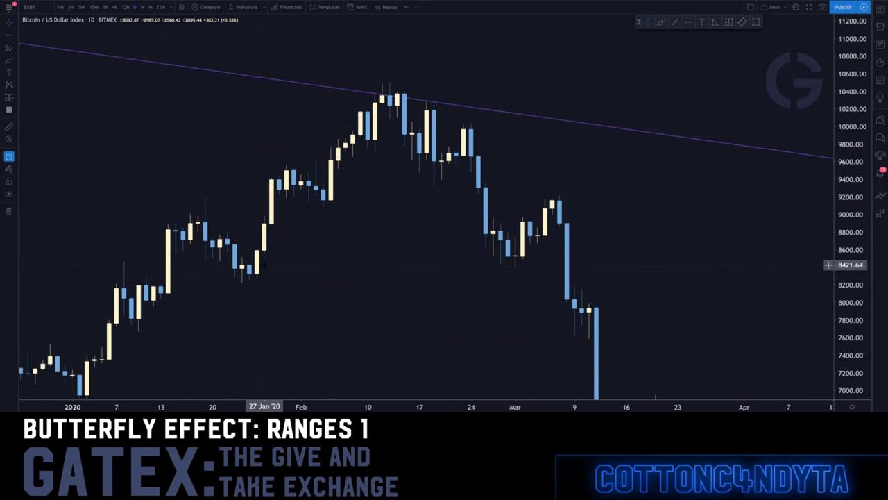
{"action": "left_click", "coordinate": [689, 22]}
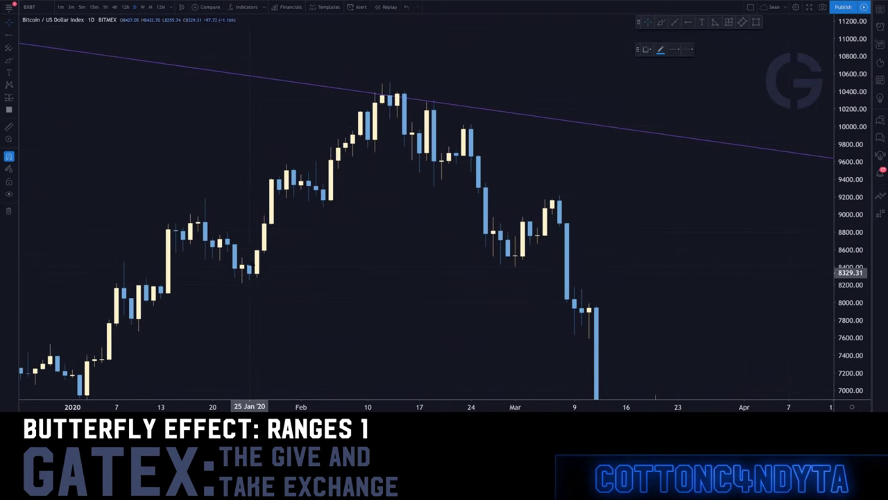
{"action": "left_click", "coordinate": [249, 263]}
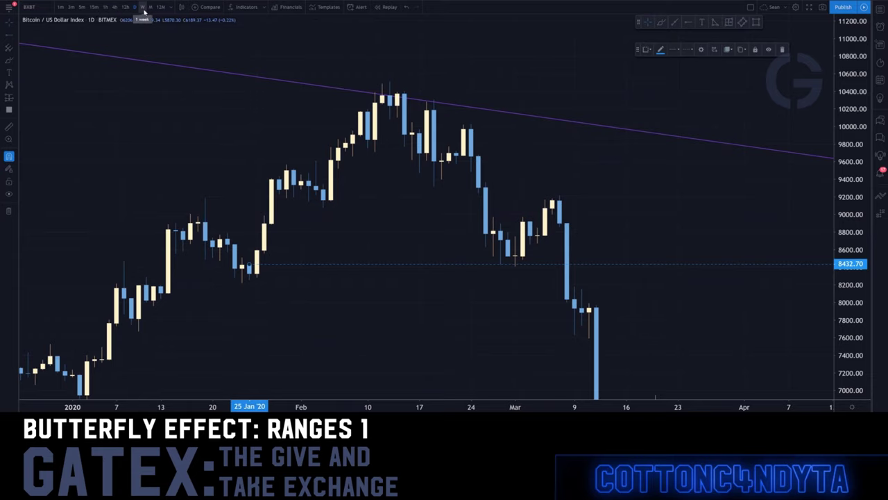
Step: Switch the chart to the weekly timeframe and move the horizontal ray to the 23 December 2019 candle's high at 7688.04
{"action": "left_click_drag", "start_coordinate": [368, 256], "coordinate": [512, 105]}
{"action": "left_click_drag", "start_coordinate": [481, 151], "coordinate": [592, 209]}
{"action": "scroll", "coordinate": [592, 209], "scroll_direction": "down", "scroll_amount": 2}
{"action": "left_click_drag", "start_coordinate": [628, 243], "coordinate": [430, 201]}
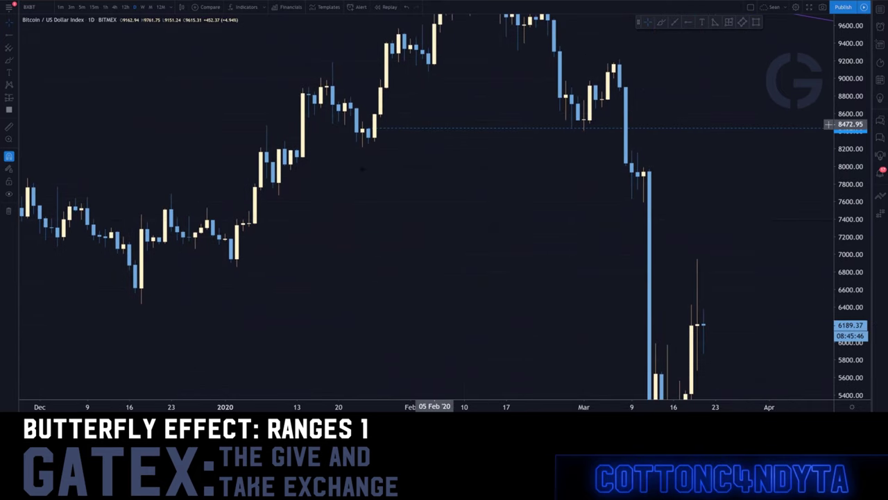
{"action": "left_click_drag", "start_coordinate": [380, 165], "coordinate": [549, 230]}
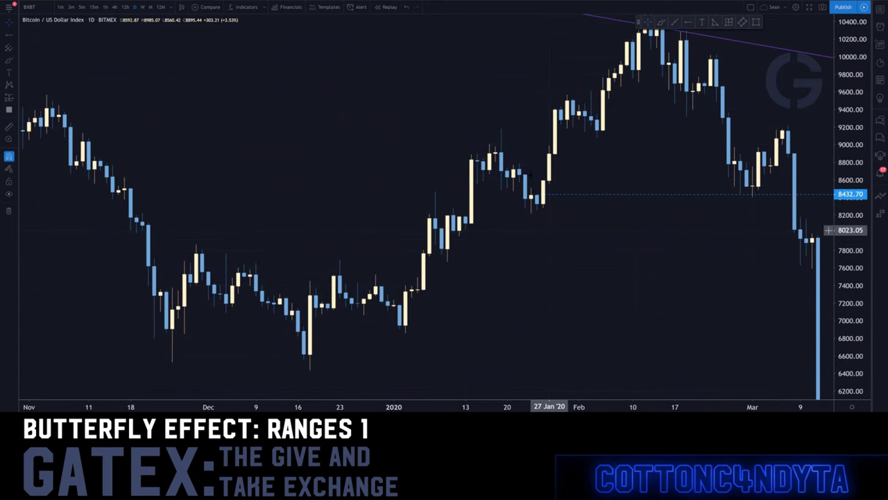
{"action": "left_click", "coordinate": [142, 7]}
{"action": "scroll", "coordinate": [291, 211], "scroll_direction": "right", "scroll_amount": 5}
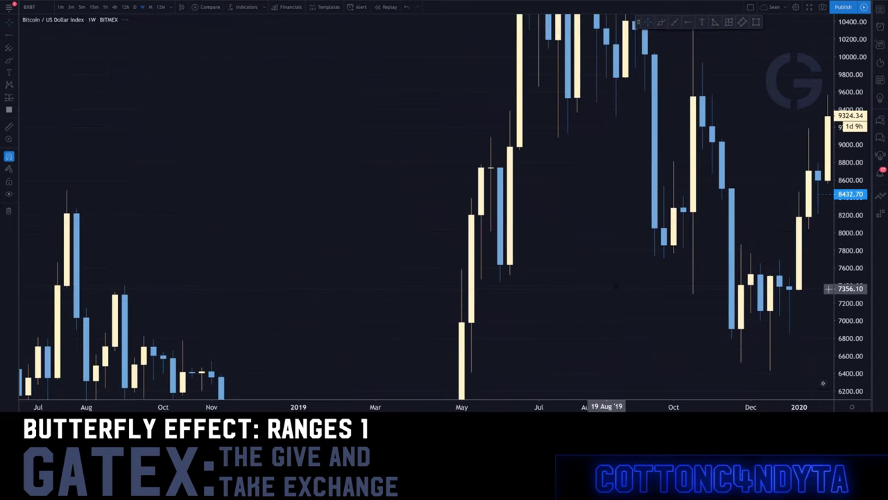
{"action": "scroll", "coordinate": [291, 211], "scroll_direction": "right", "scroll_amount": 5}
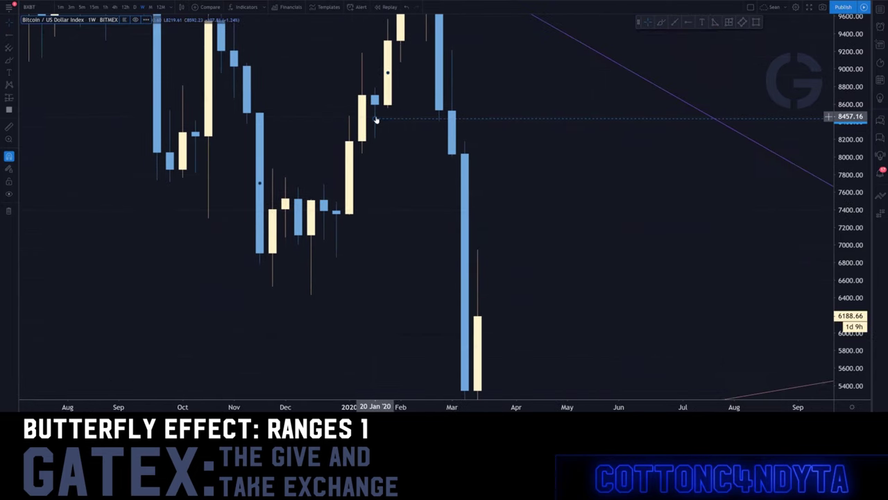
{"action": "mouse_move", "coordinate": [375, 120]}
{"action": "left_mouse_down"}
{"action": "mouse_move", "coordinate": [316, 149]}
{"action": "mouse_move", "coordinate": [296, 174]}
{"action": "mouse_move", "coordinate": [311, 171]}
{"action": "left_mouse_up"}
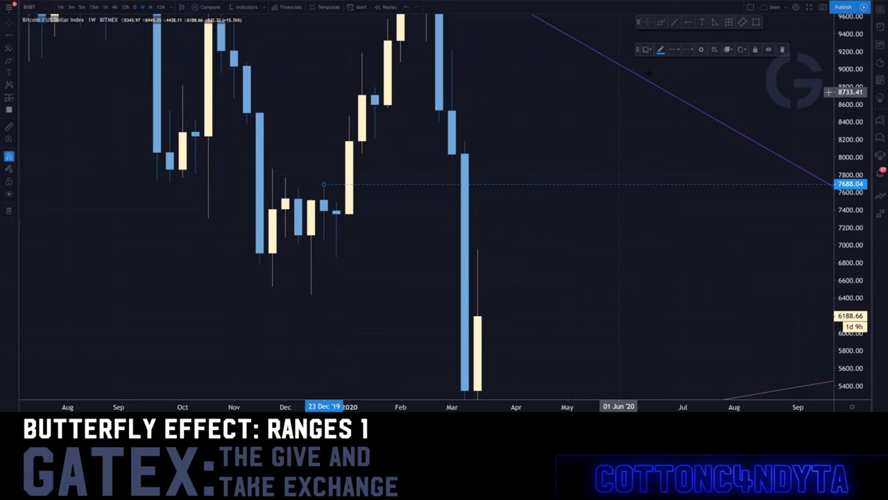
Step: Add a second horizontal ray at 7488.92 from the high of the last weekly candle before the January 2020 rally
{"action": "left_click", "coordinate": [688, 26]}
{"action": "left_click", "coordinate": [339, 196]}
{"action": "left_click_drag", "start_coordinate": [359, 245], "coordinate": [288, 266]}
Step: Sketch the price move away from the two rays with the brush in red, and undo the strokes
{"action": "left_click", "coordinate": [662, 23]}
{"action": "mouse_move", "coordinate": [253, 132]}
{"action": "left_mouse_down"}
{"action": "mouse_move", "coordinate": [255, 195]}
{"action": "mouse_move", "coordinate": [297, 15]}
{"action": "left_mouse_up"}
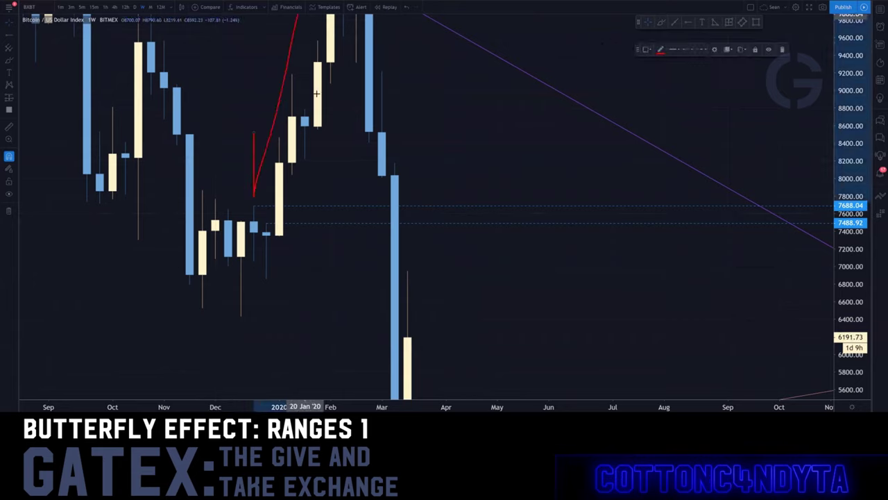
{"action": "mouse_move", "coordinate": [293, 198]}
{"action": "left_mouse_down"}
{"action": "mouse_move", "coordinate": [318, 225]}
{"action": "mouse_move", "coordinate": [382, 213]}
{"action": "mouse_move", "coordinate": [408, 221]}
{"action": "left_mouse_up"}
{"action": "key", "text": "ctrl+z"}
{"action": "key", "text": "ctrl+z"}
Step: Switch the chart to the daily timeframe and measure the March 2020 bounce from the upper ray
{"action": "left_click_drag", "start_coordinate": [835, 174], "coordinate": [835, 188]}
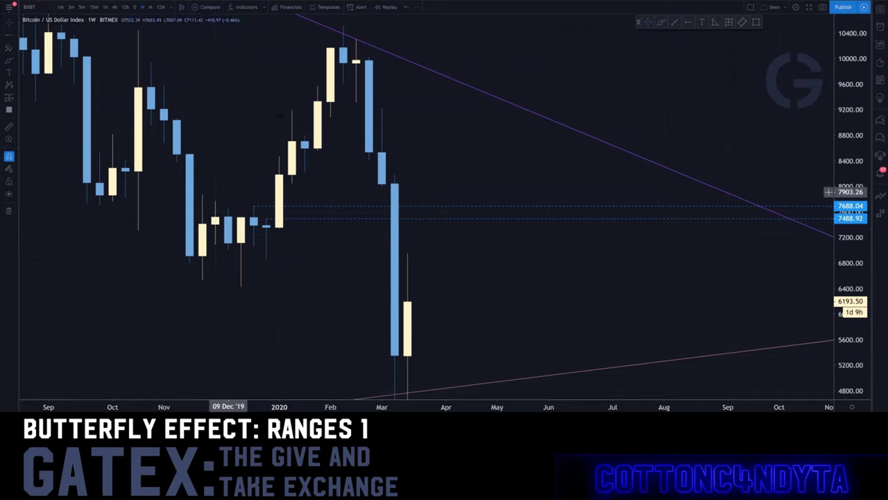
{"action": "left_click", "coordinate": [134, 7]}
{"action": "scroll", "coordinate": [251, 251], "scroll_direction": "down", "scroll_amount": 4}
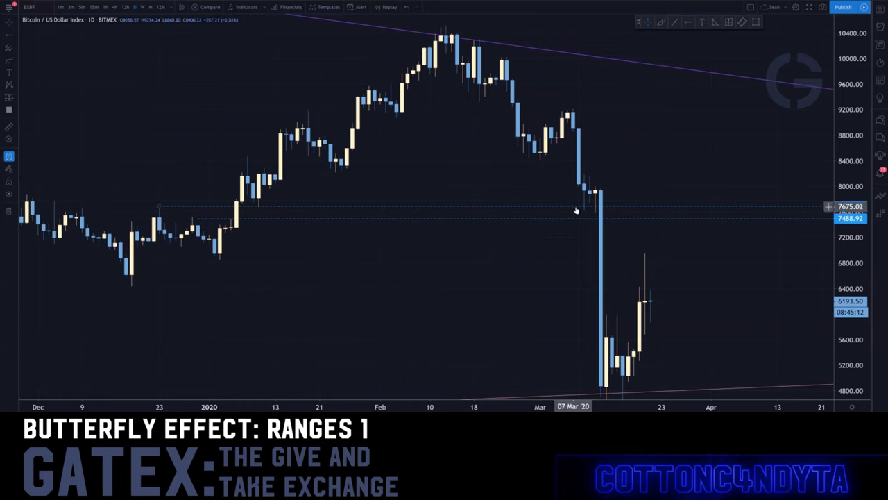
{"action": "left_click", "coordinate": [576, 209]}
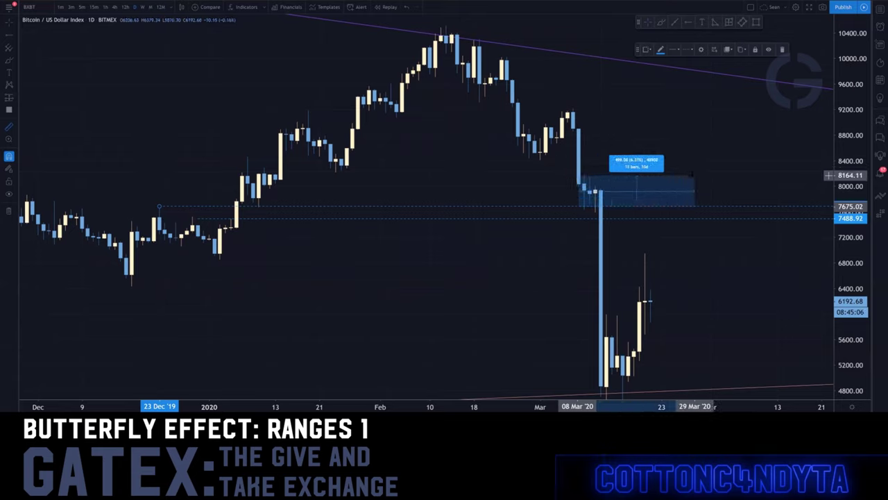
{"action": "left_click", "coordinate": [692, 175]}
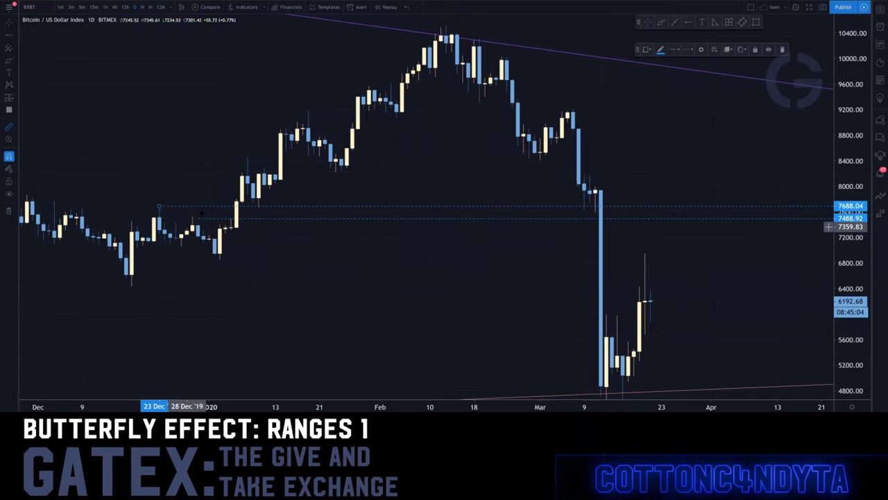
Step: Move the lower horizontal ray to the 9 December 2019 candle's high at 7653.93
{"action": "left_click_drag", "start_coordinate": [199, 217], "coordinate": [123, 212]}
{"action": "left_click", "coordinate": [104, 211]}
{"action": "left_click_drag", "start_coordinate": [138, 247], "coordinate": [330, 260]}
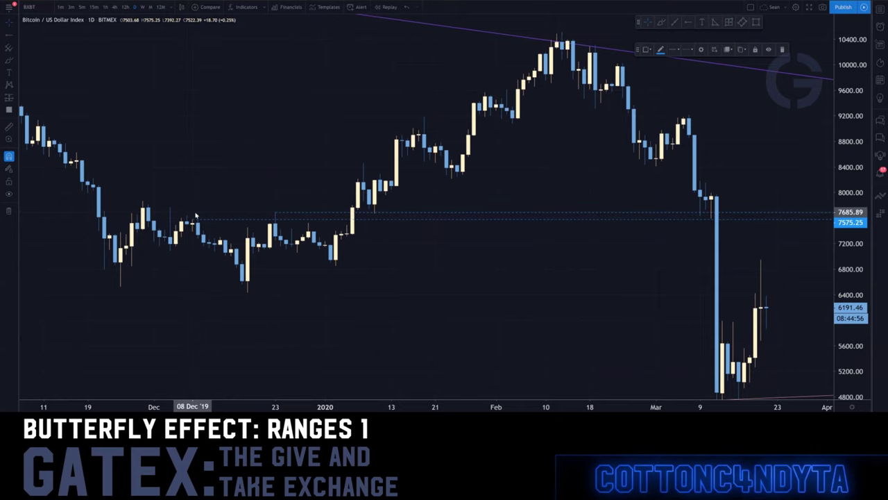
{"action": "left_click", "coordinate": [197, 209]}
{"action": "left_click_drag", "start_coordinate": [853, 262], "coordinate": [815, 66]}
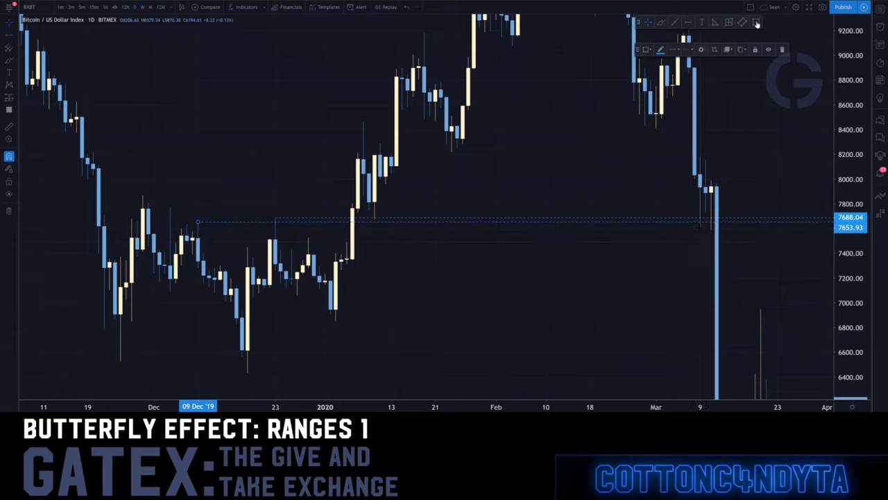
Step: Start a bar replay from the 11 March 2020 daily candle
{"action": "left_click", "coordinate": [390, 7]}
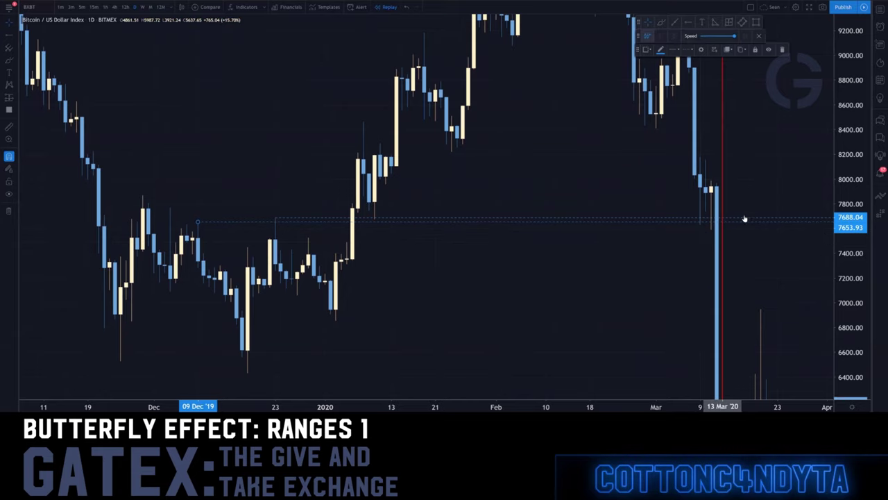
{"action": "left_click", "coordinate": [712, 173]}
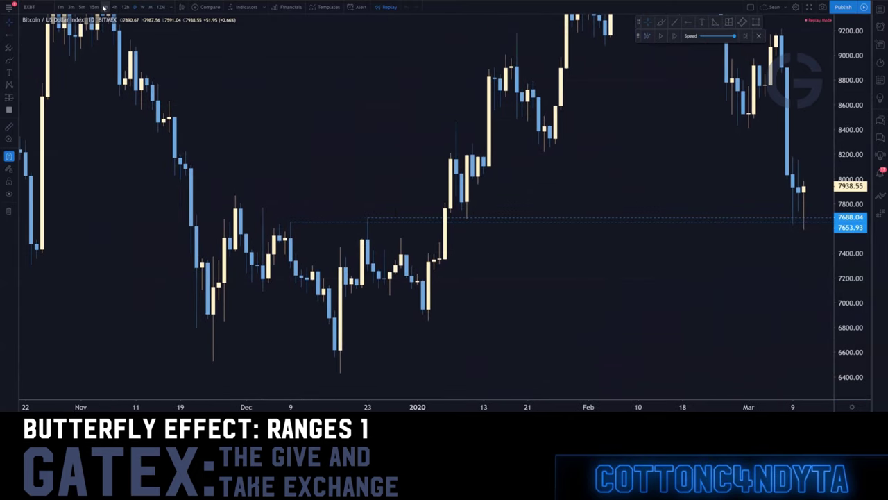
Step: Measure the price bounces off the two rays on 9 and 11 March 2020 on the 1-hour chart
{"action": "left_click", "coordinate": [439, 220], "text": "shift"}
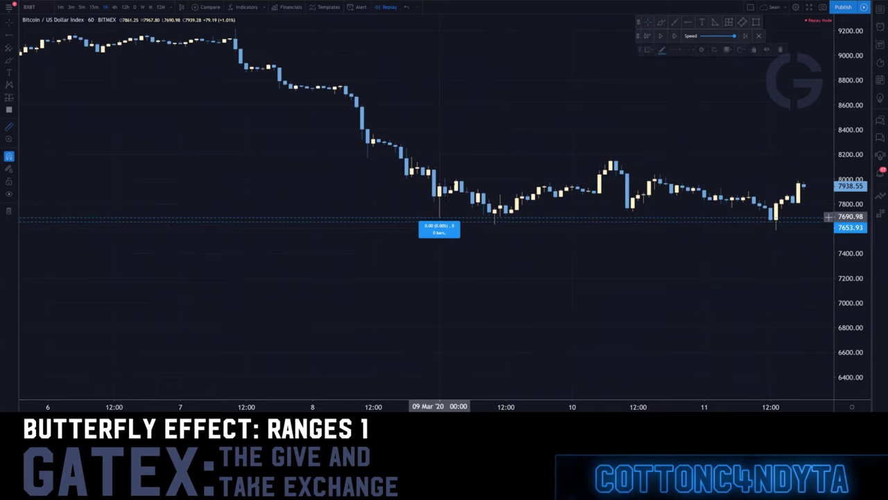
{"action": "left_click", "coordinate": [448, 175]}
{"action": "left_click", "coordinate": [508, 216], "text": "shift"}
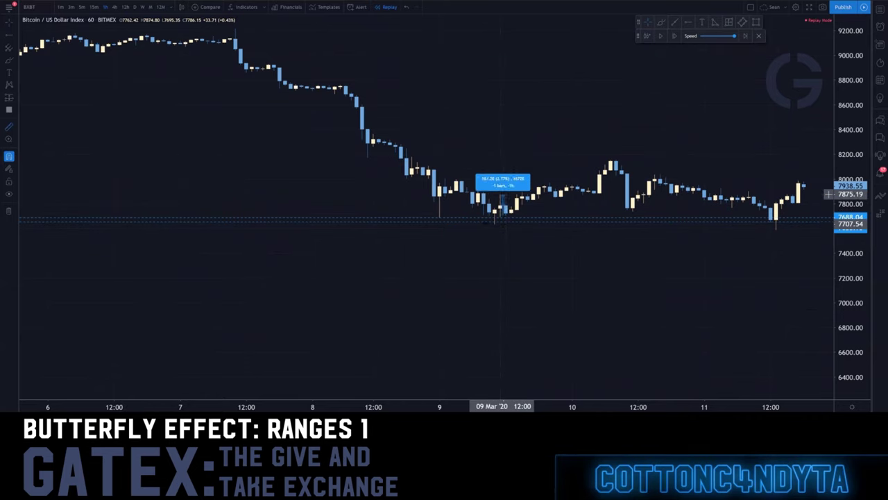
{"action": "left_click", "coordinate": [503, 195]}
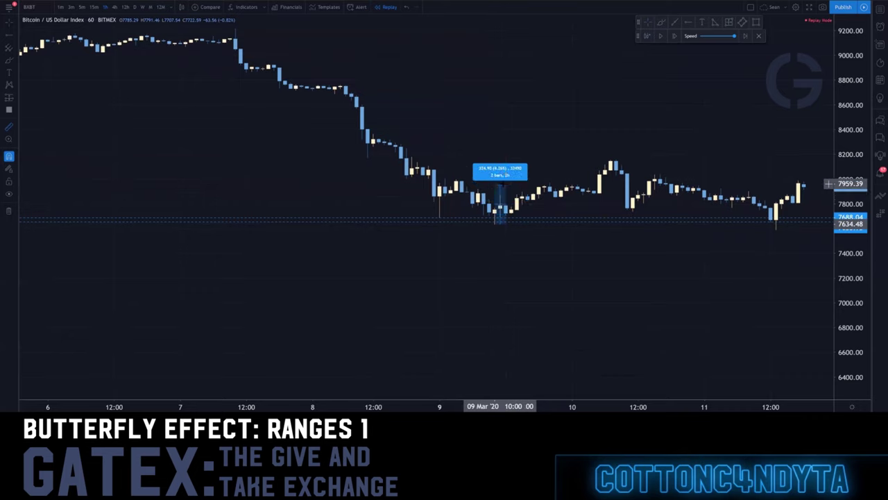
{"action": "left_click", "coordinate": [503, 192]}
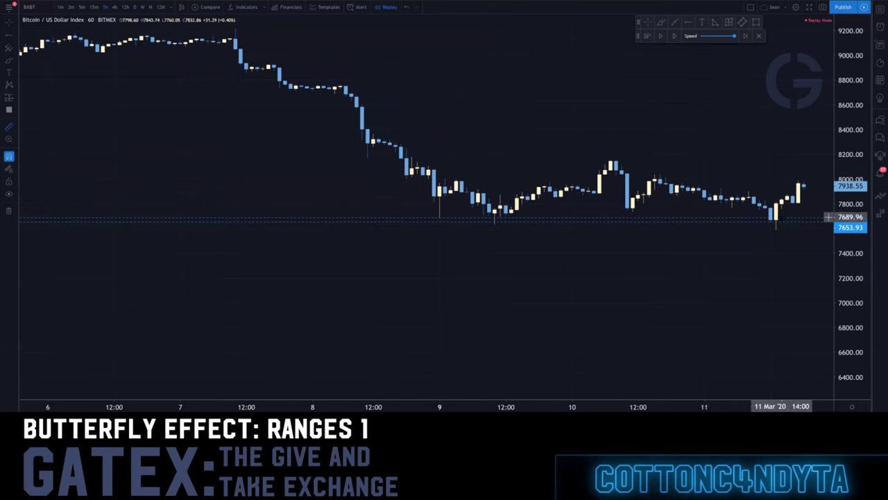
{"action": "left_click", "coordinate": [777, 228]}
{"action": "left_click", "coordinate": [804, 180]}
Step: Return the chart to the daily timeframe and examine the March 2020 reaction at the two rays
{"action": "scroll", "coordinate": [620, 165], "scroll_direction": "down", "scroll_amount": 3}
{"action": "left_click_drag", "start_coordinate": [621, 155], "coordinate": [375, 159]}
{"action": "left_click", "coordinate": [376, 159]}
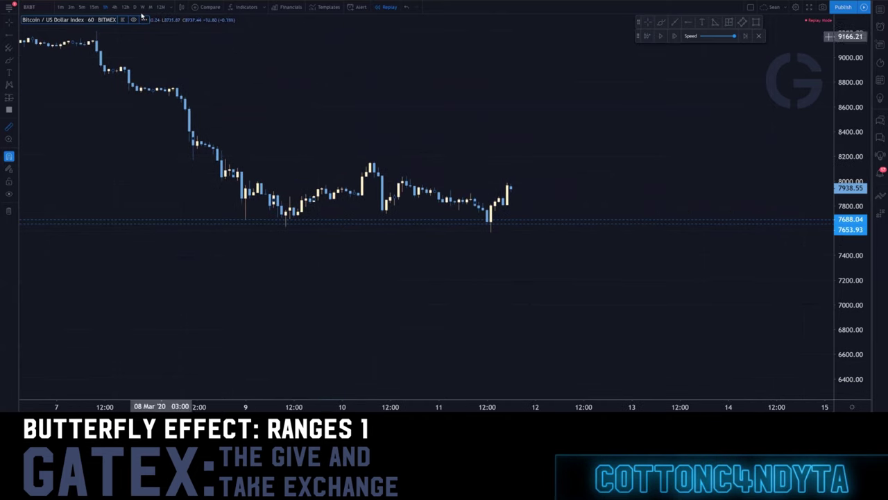
{"action": "left_click", "coordinate": [137, 7]}
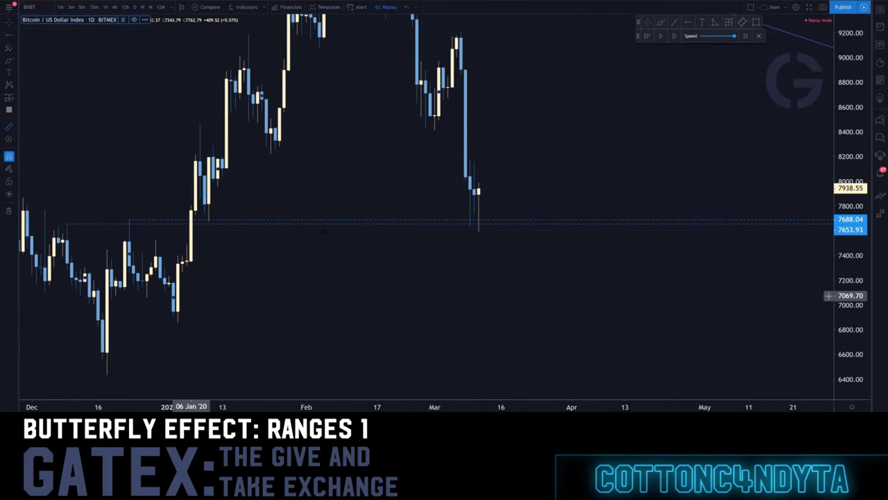
{"action": "left_click", "coordinate": [318, 191]}
{"action": "left_click", "coordinate": [287, 167]}
Step: On the weekly chart, keep only one horizontal ray and move it to the 6 January 2020 candle's open at 7343.79
{"action": "left_click", "coordinate": [142, 7]}
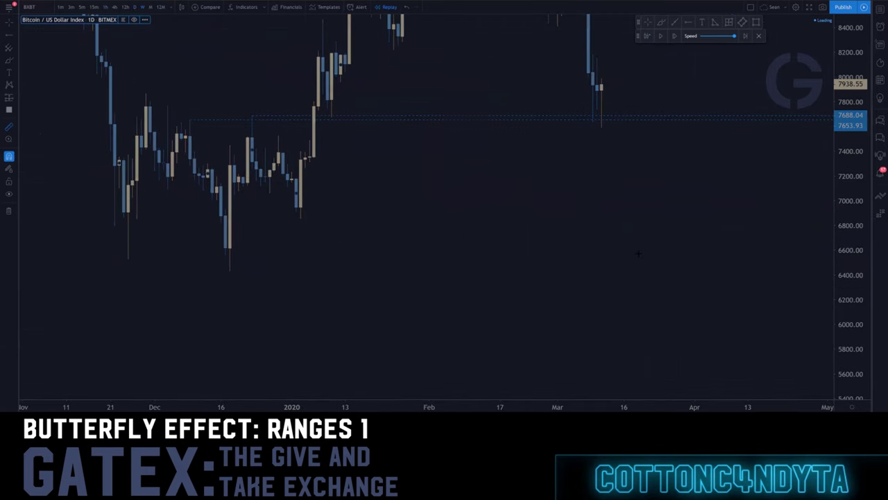
{"action": "scroll", "coordinate": [632, 262], "scroll_direction": "up", "scroll_amount": 5}
{"action": "left_click_drag", "start_coordinate": [537, 240], "coordinate": [498, 186]}
{"action": "left_click", "coordinate": [671, 54]}
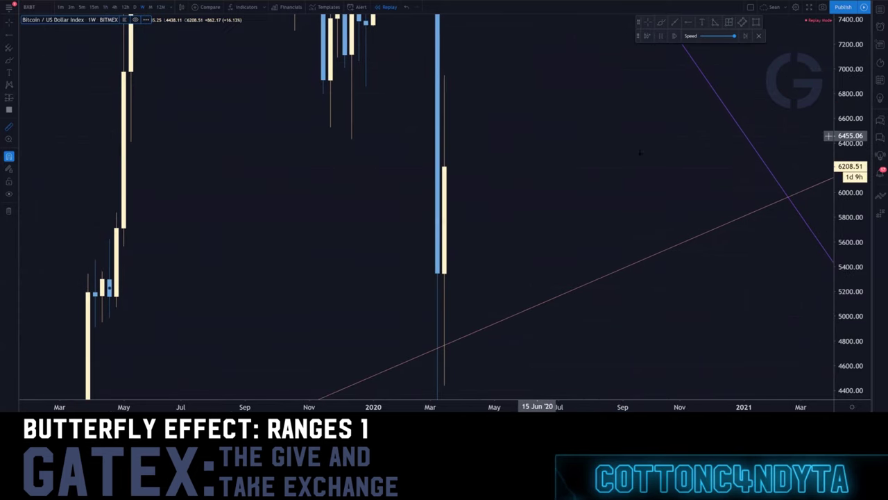
{"action": "left_click_drag", "start_coordinate": [767, 156], "coordinate": [606, 247]}
{"action": "scroll", "coordinate": [406, 181], "scroll_direction": "up", "scroll_amount": 5}
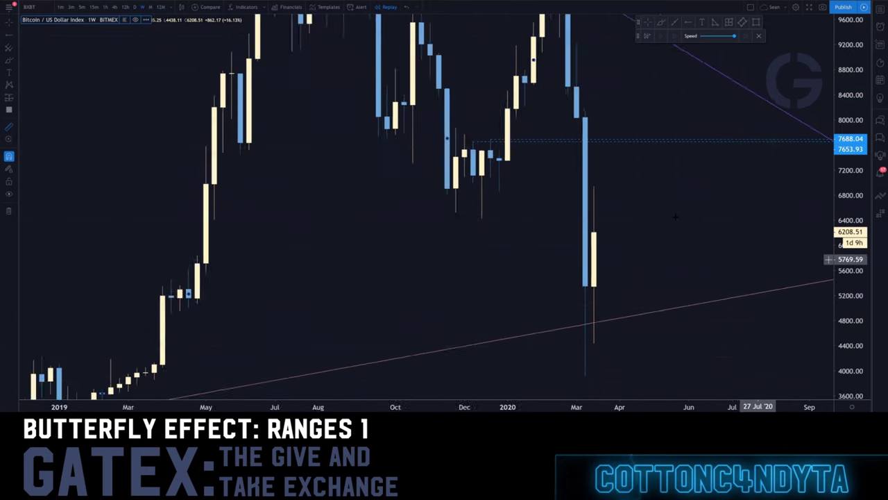
{"action": "left_click", "coordinate": [9, 23]}
{"action": "left_click_drag", "start_coordinate": [193, 183], "coordinate": [278, 252]}
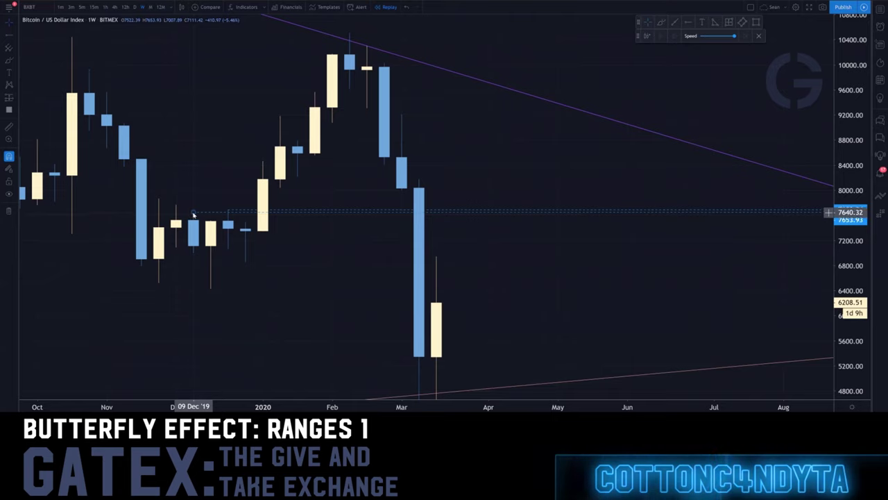
{"action": "left_click", "coordinate": [264, 231]}
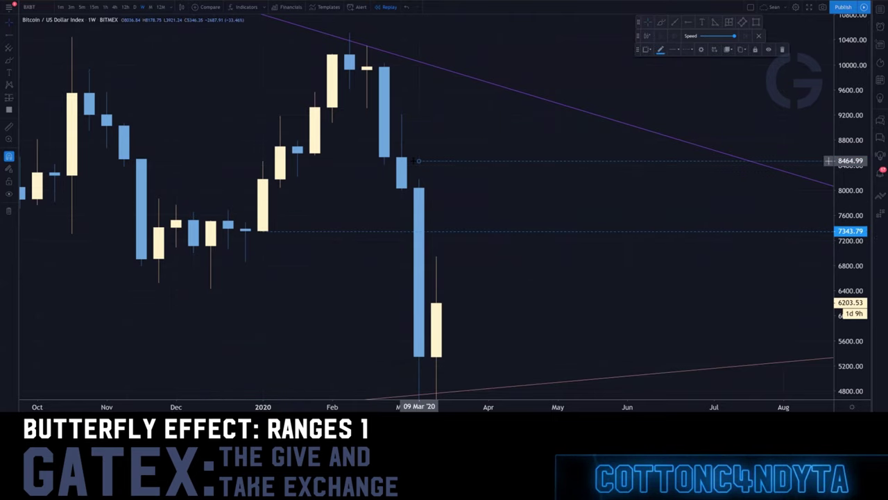
{"action": "key", "text": "Escape"}
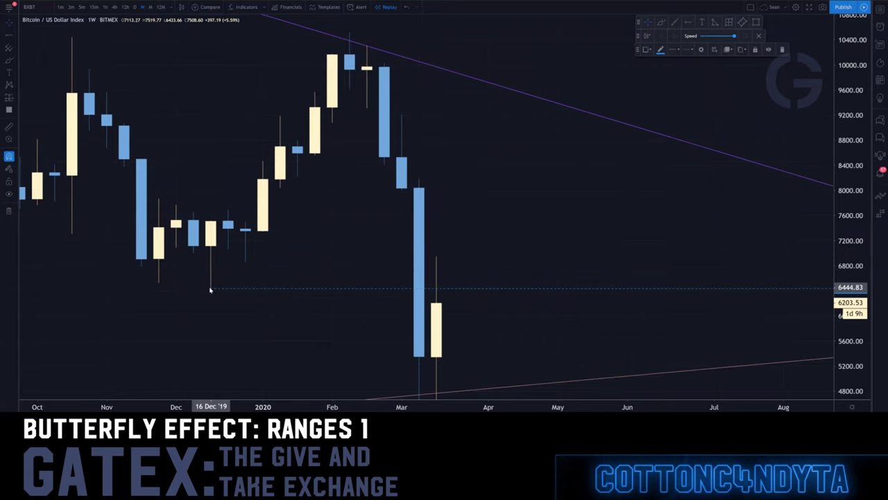
{"action": "left_click", "coordinate": [264, 233]}
Step: Switch the chart to the daily timeframe and move the horizontal ray to the 3 January 2020 candle's low at 6856.81
{"action": "left_click", "coordinate": [135, 7]}
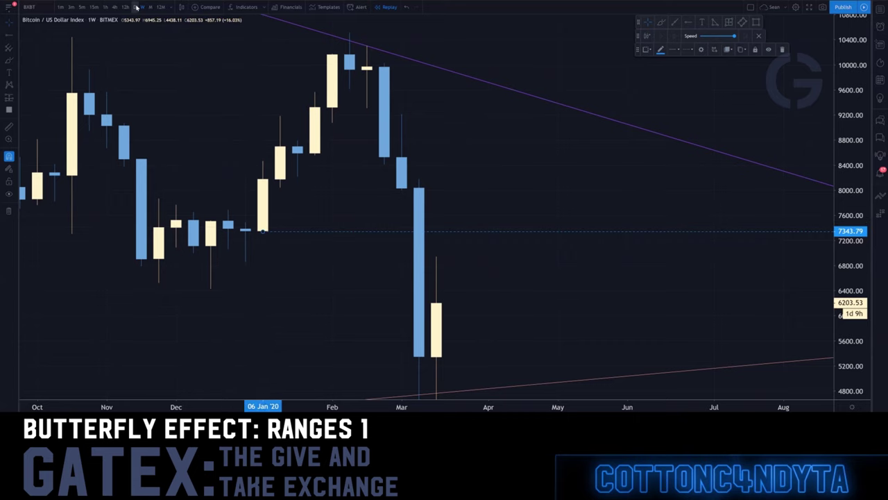
{"action": "scroll", "coordinate": [266, 225], "scroll_direction": "down", "scroll_amount": 3}
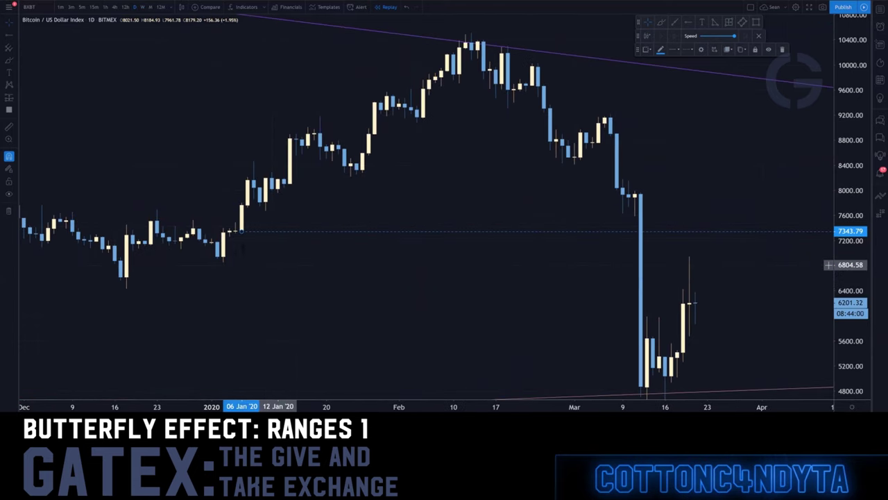
{"action": "left_click", "coordinate": [229, 293]}
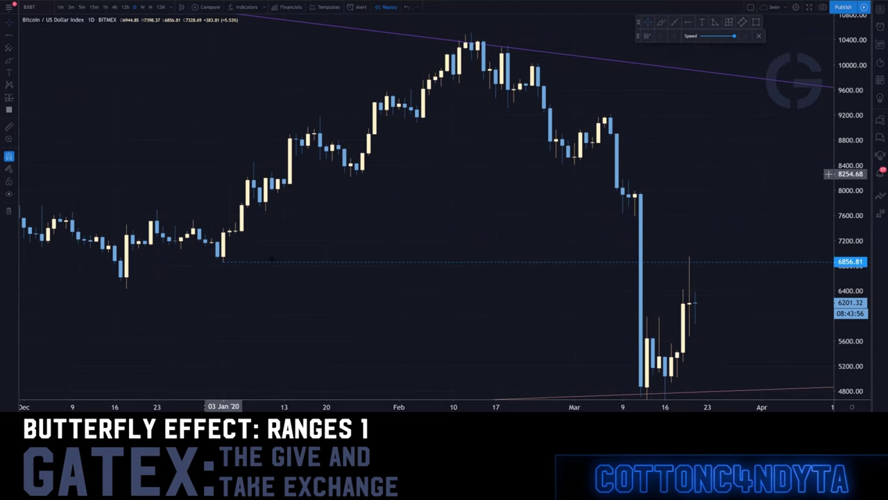
Step: Switch to the weekly timeframe and examine the horizontal ray at the 30 December 2019 candle's low
{"action": "scroll", "coordinate": [846, 139], "scroll_direction": "down", "scroll_amount": 2}
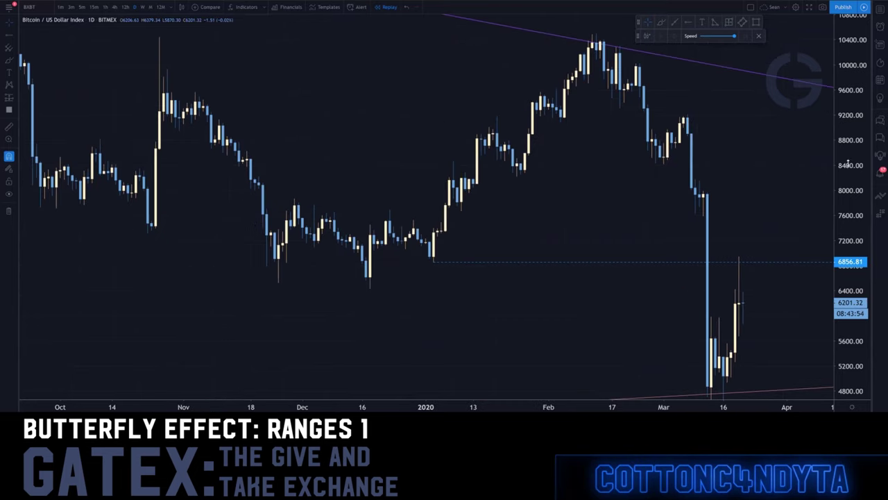
{"action": "left_click_drag", "start_coordinate": [848, 163], "coordinate": [849, 220]}
{"action": "left_click", "coordinate": [144, 6]}
{"action": "scroll", "coordinate": [454, 246], "scroll_direction": "up", "scroll_amount": 3}
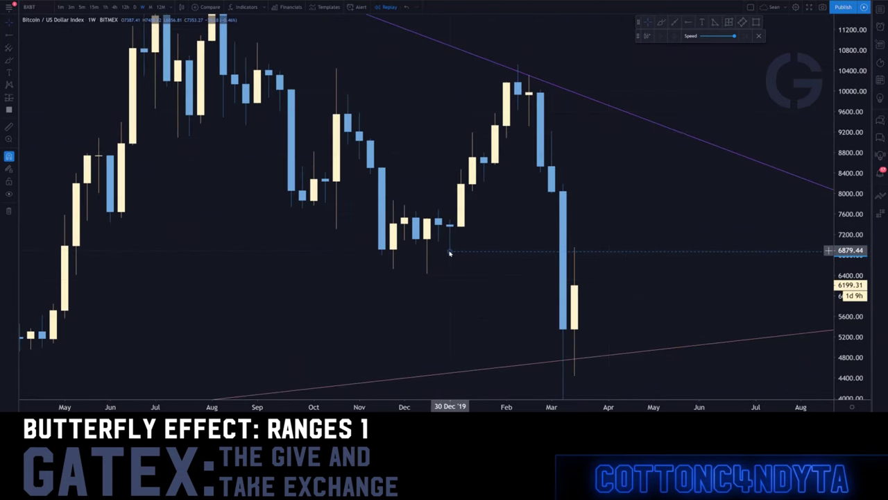
{"action": "left_click", "coordinate": [450, 253]}
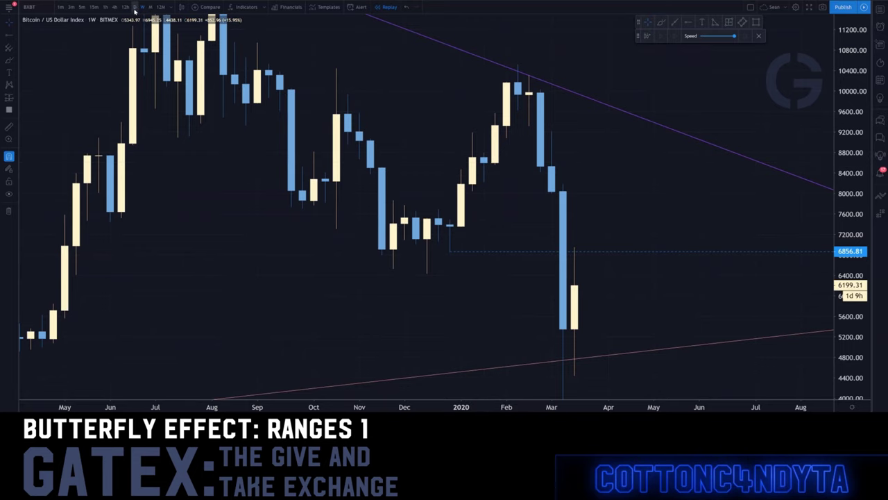
Step: On the daily timeframe, invert the price scale and measure the reversal from the 20 March 2020 candle's wick at the ray
{"action": "left_click", "coordinate": [134, 8]}
{"action": "scroll", "coordinate": [229, 249], "scroll_direction": "down", "scroll_amount": 4}
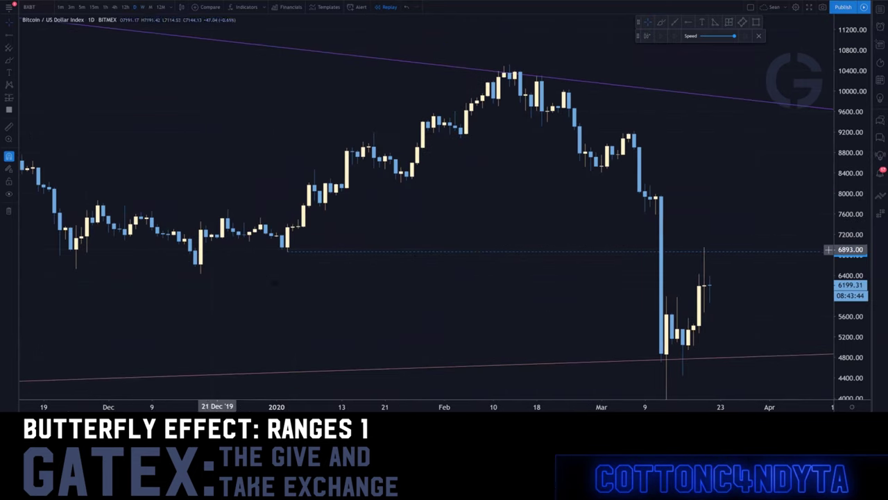
{"action": "key", "text": "alt+i"}
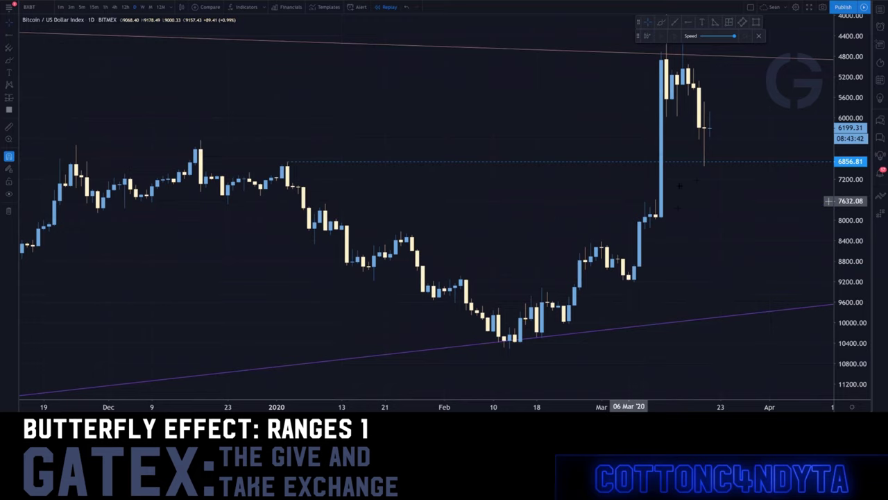
{"action": "left_click_drag", "start_coordinate": [684, 309], "coordinate": [572, 310]}
{"action": "scroll", "coordinate": [573, 310], "scroll_direction": "down", "scroll_amount": 3}
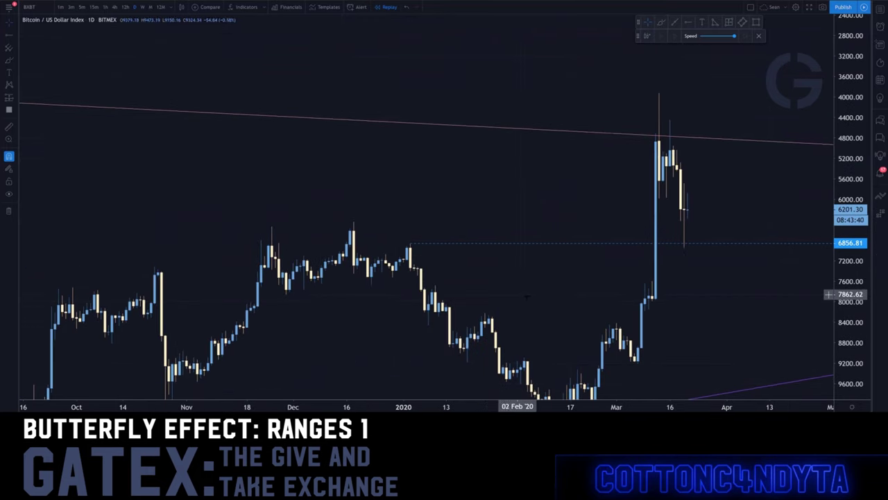
{"action": "left_click", "coordinate": [685, 248]}
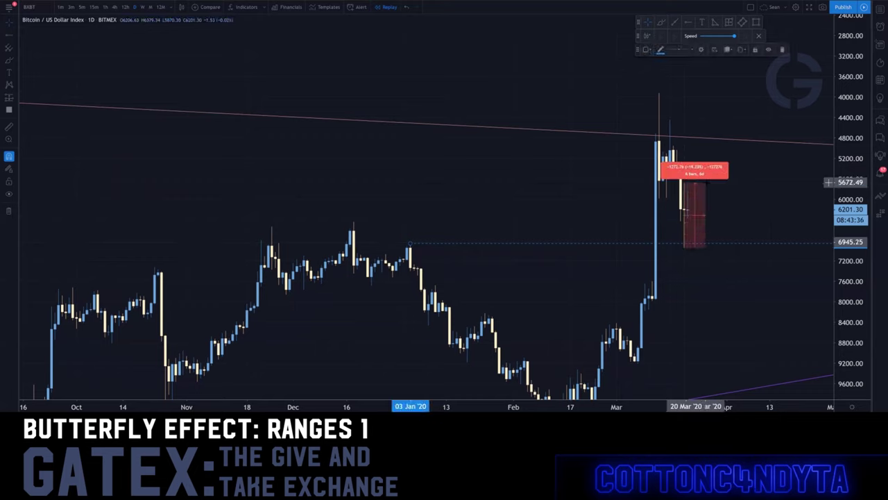
{"action": "left_click", "coordinate": [706, 182]}
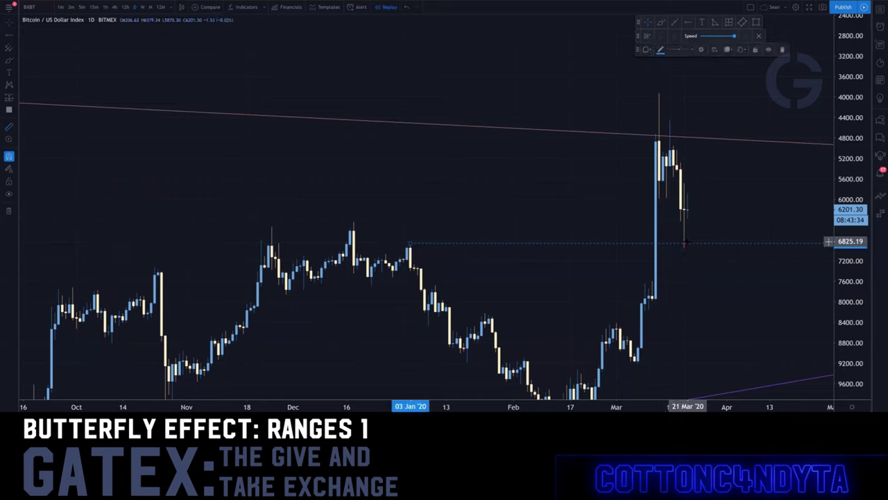
Step: Compare the March 2020 reaction at the ray with the price scale in normal and inverted view
{"action": "key", "text": "alt+i"}
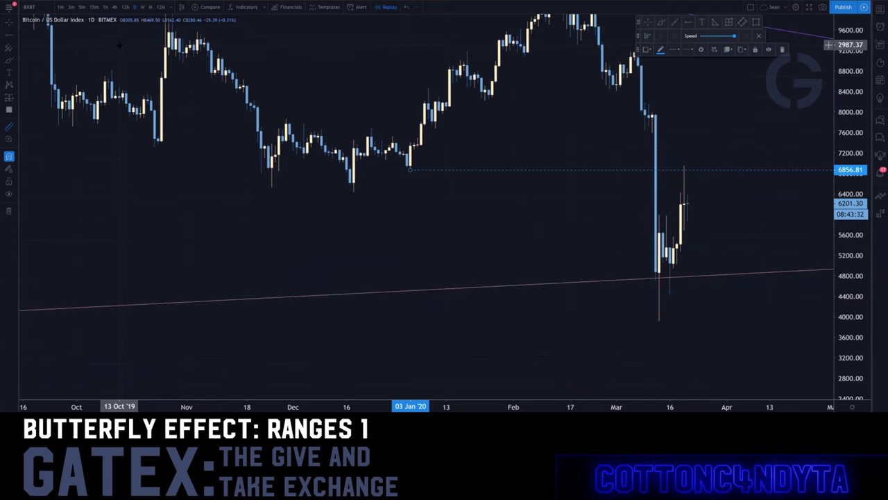
{"action": "scroll", "coordinate": [593, 174], "scroll_direction": "up", "scroll_amount": 2}
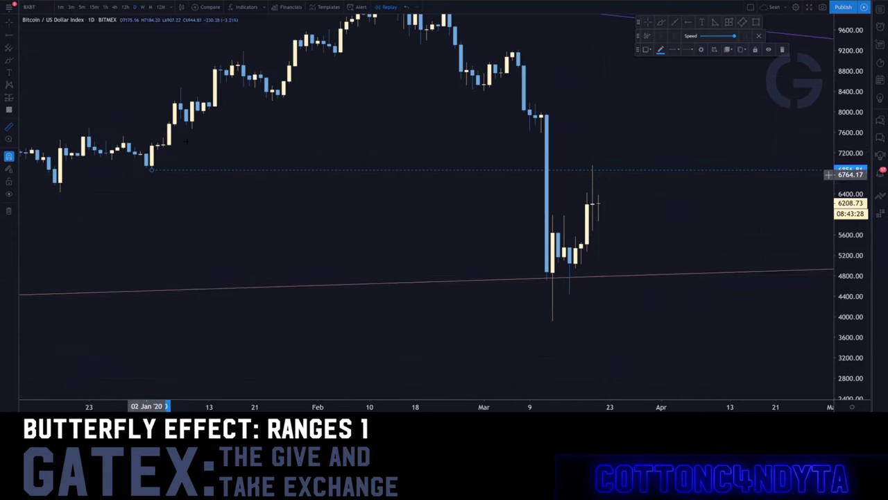
{"action": "key", "text": "alt+i"}
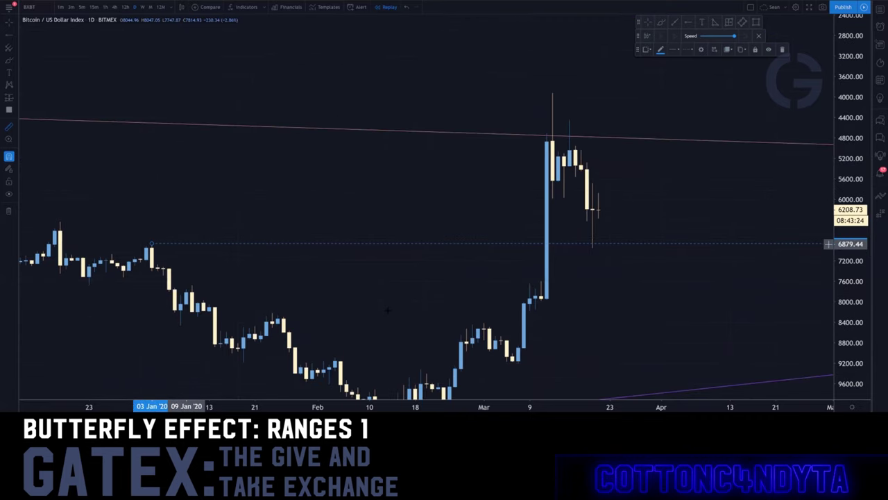
{"action": "left_click_drag", "start_coordinate": [391, 311], "coordinate": [363, 188]}
{"action": "left_click", "coordinate": [362, 188]}
{"action": "left_click", "coordinate": [691, 25]}
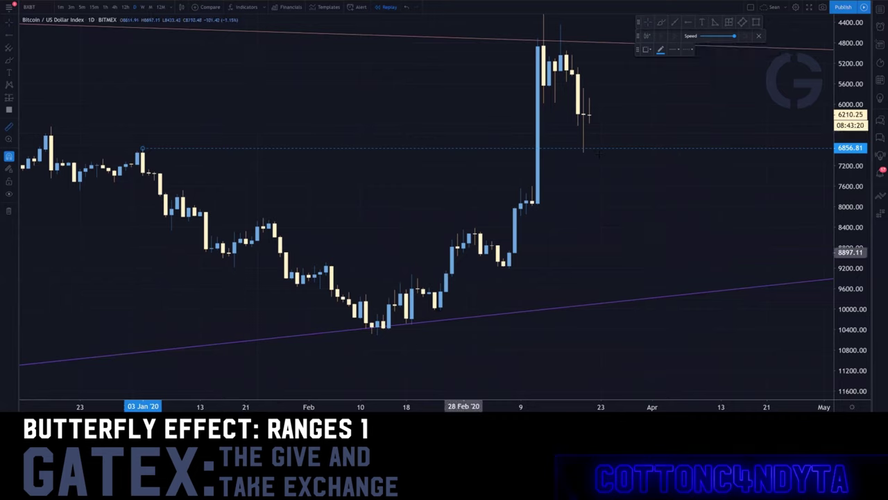
{"action": "left_click", "coordinate": [491, 242]}
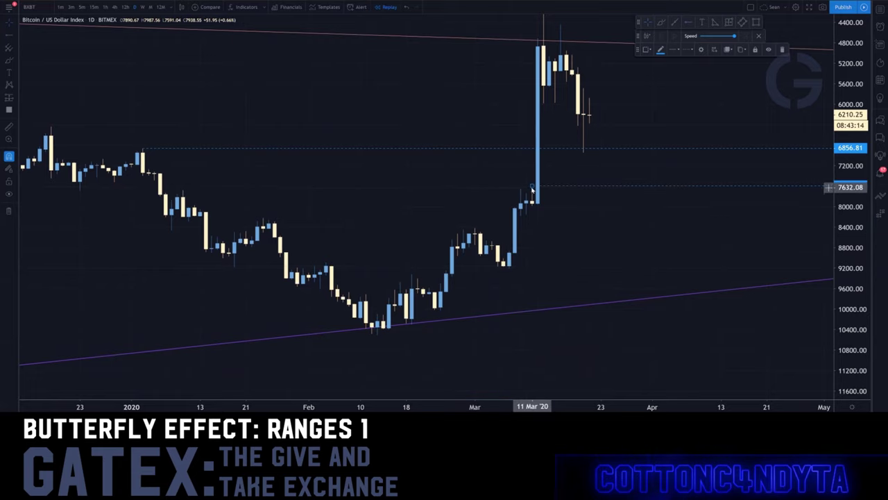
{"action": "key", "text": "Delete"}
Step: Label the horizontal ray at the 3 January 2020 candle with the text BS
{"action": "left_click_drag", "start_coordinate": [372, 190], "coordinate": [363, 245]}
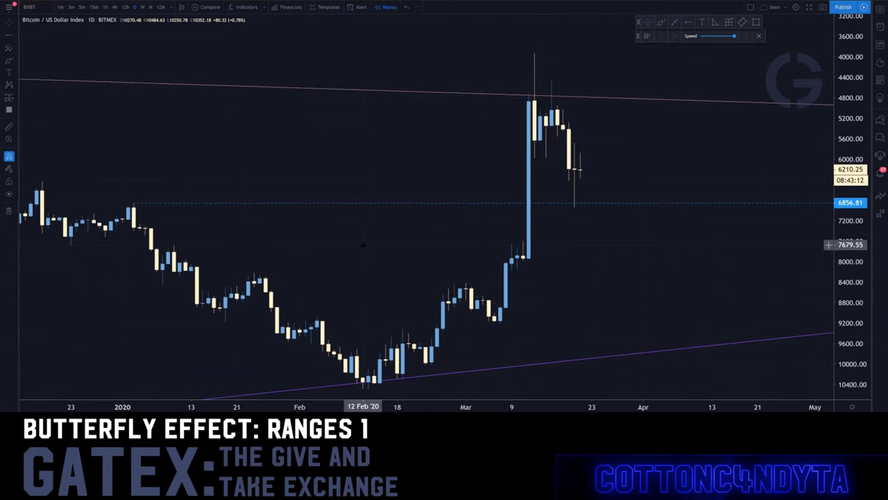
{"action": "scroll", "coordinate": [363, 244], "scroll_direction": "down", "scroll_amount": 2}
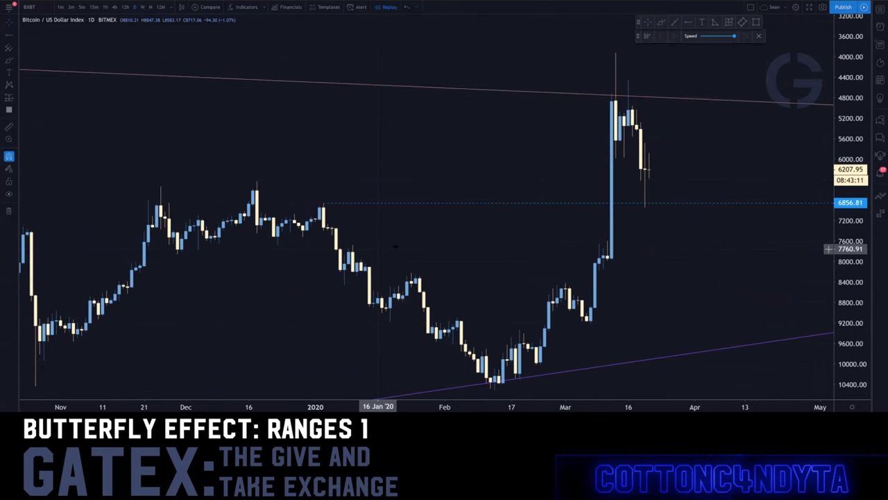
{"action": "double_click", "coordinate": [376, 203]}
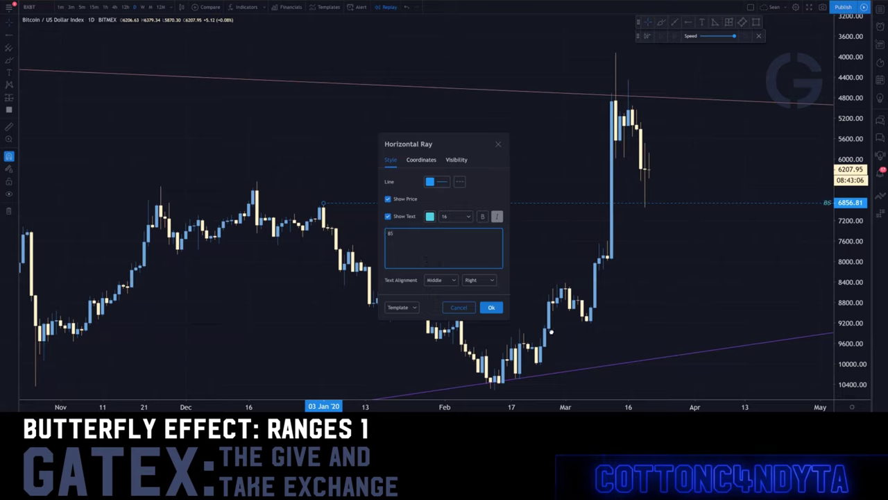
{"action": "left_click", "coordinate": [492, 307]}
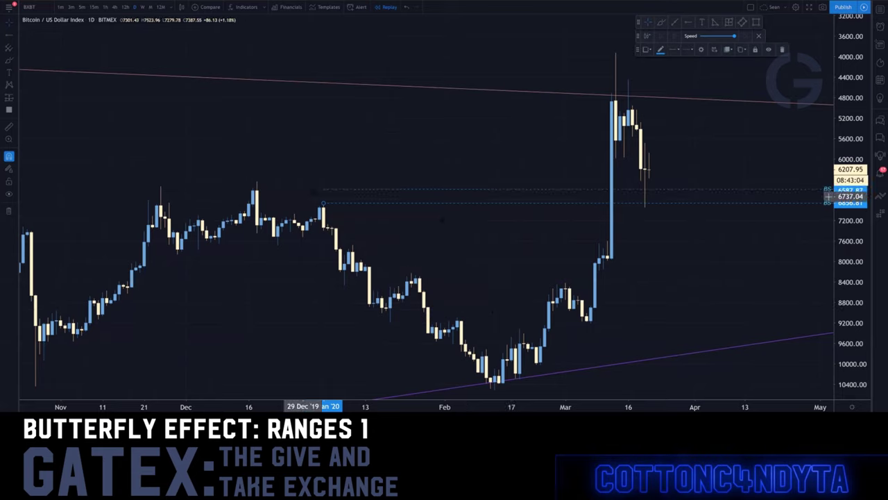
Step: Duplicate the BS ray onto the 11 March 2020 candle's low at 7591.04 and label the copy FS
{"action": "left_click_drag", "start_coordinate": [324, 191], "coordinate": [609, 239]}
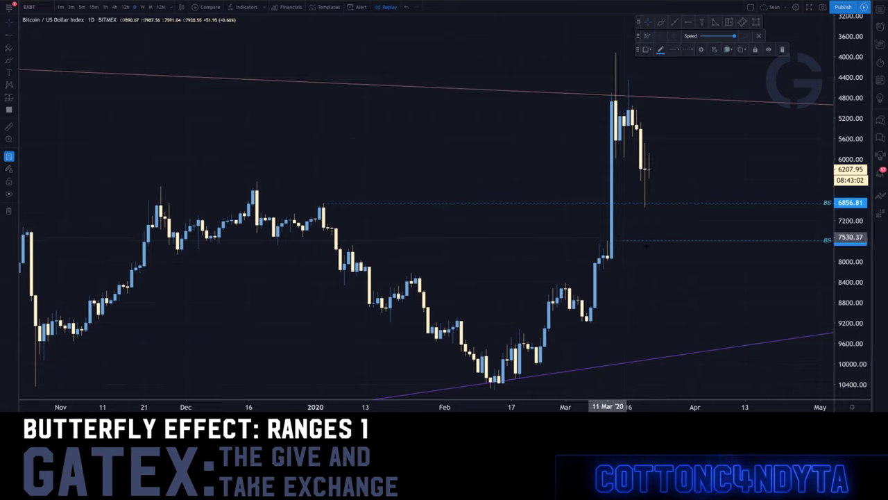
{"action": "double_click", "coordinate": [627, 241]}
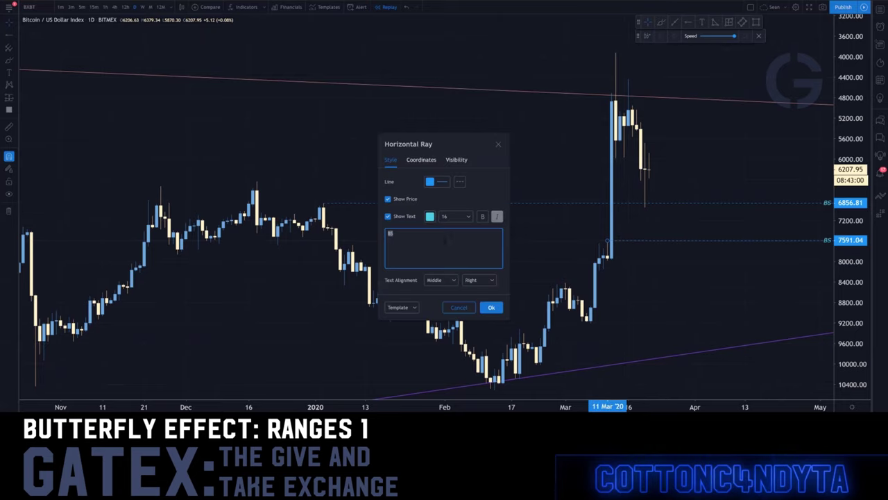
{"action": "left_click", "coordinate": [488, 310]}
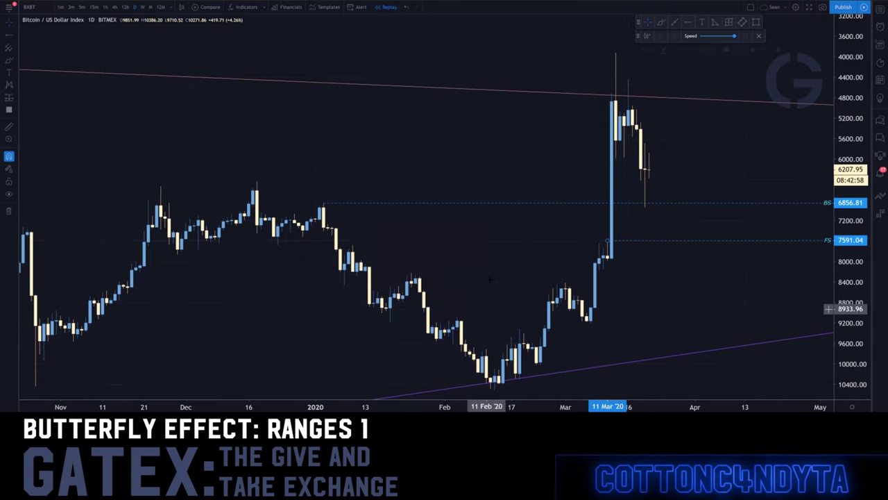
{"action": "scroll", "coordinate": [798, 298], "scroll_direction": "up", "scroll_amount": 3}
{"action": "left_click_drag", "start_coordinate": [844, 259], "coordinate": [841, 125]}
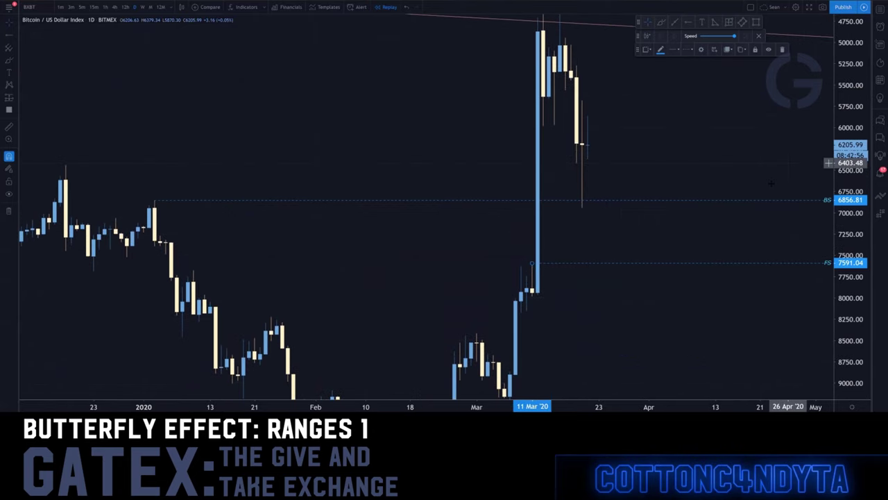
{"action": "left_click_drag", "start_coordinate": [309, 300], "coordinate": [233, 233]}
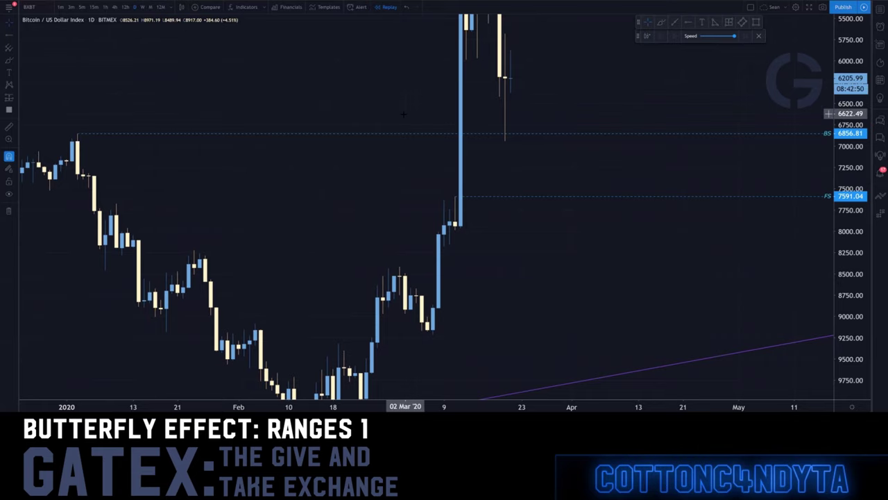
Step: Switch the chart to the weekly timeframe with the price scale not inverted and delete the FS ray
{"action": "left_click", "coordinate": [142, 7]}
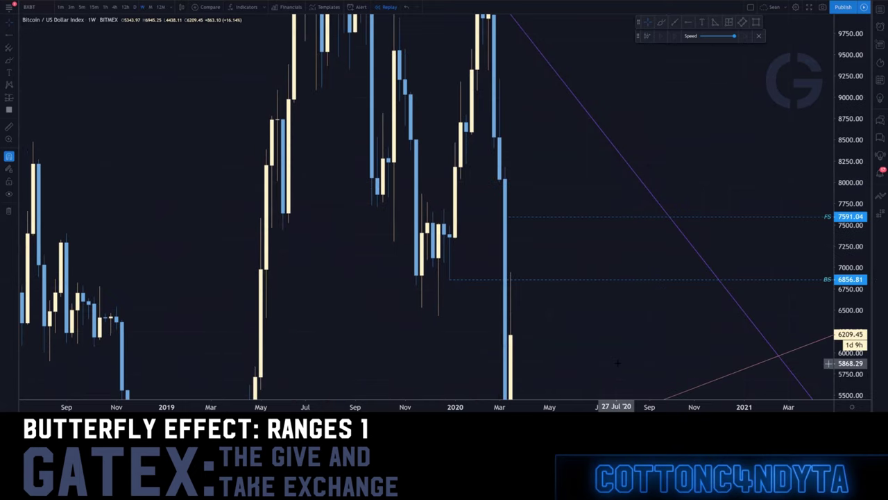
{"action": "scroll", "coordinate": [317, 279], "scroll_direction": "up", "scroll_amount": 3}
{"action": "left_click_drag", "start_coordinate": [316, 279], "coordinate": [379, 279]}
{"action": "left_click_drag", "start_coordinate": [835, 217], "coordinate": [835, 249]}
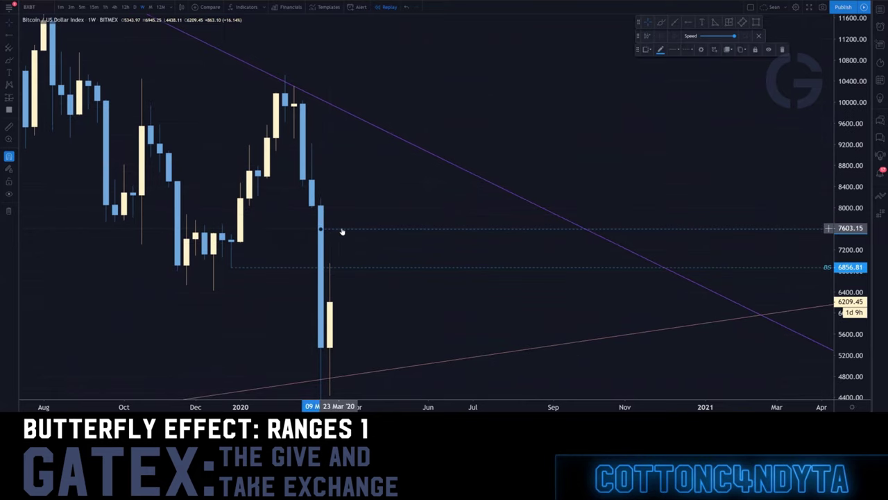
{"action": "left_click_drag", "start_coordinate": [265, 248], "coordinate": [277, 229]}
{"action": "left_click", "coordinate": [263, 224]}
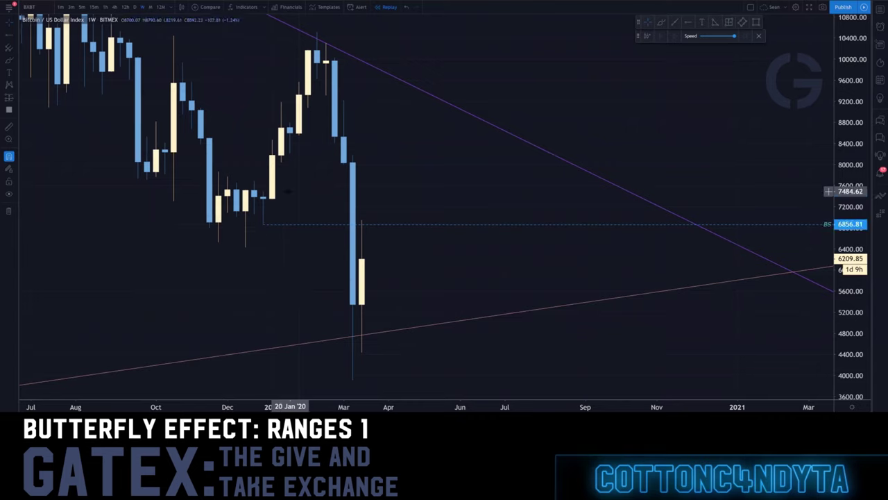
Step: Mark the December 2019 to February 2020 rally with red freehand brush strokes and undo them
{"action": "left_click", "coordinate": [661, 21]}
{"action": "mouse_move", "coordinate": [323, 36]}
{"action": "left_mouse_down"}
{"action": "mouse_move", "coordinate": [258, 79]}
{"action": "mouse_move", "coordinate": [247, 242]}
{"action": "mouse_move", "coordinate": [335, 43]}
{"action": "mouse_move", "coordinate": [326, 14]}
{"action": "left_mouse_up"}
{"action": "mouse_move", "coordinate": [273, 214]}
{"action": "left_mouse_down"}
{"action": "mouse_move", "coordinate": [259, 215]}
{"action": "mouse_move", "coordinate": [275, 208]}
{"action": "mouse_move", "coordinate": [318, 39]}
{"action": "left_mouse_up"}
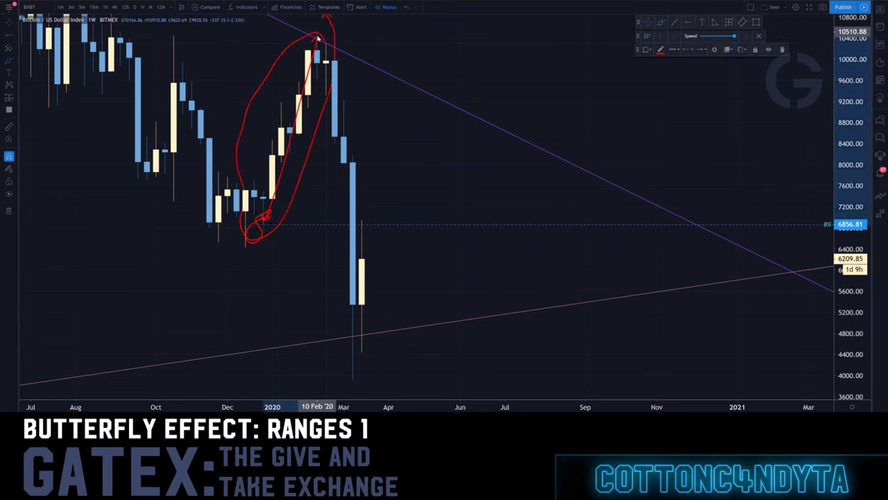
{"action": "key", "text": "ctrl+z"}
{"action": "key", "text": "ctrl+z"}
{"action": "key", "text": "ctrl+z"}
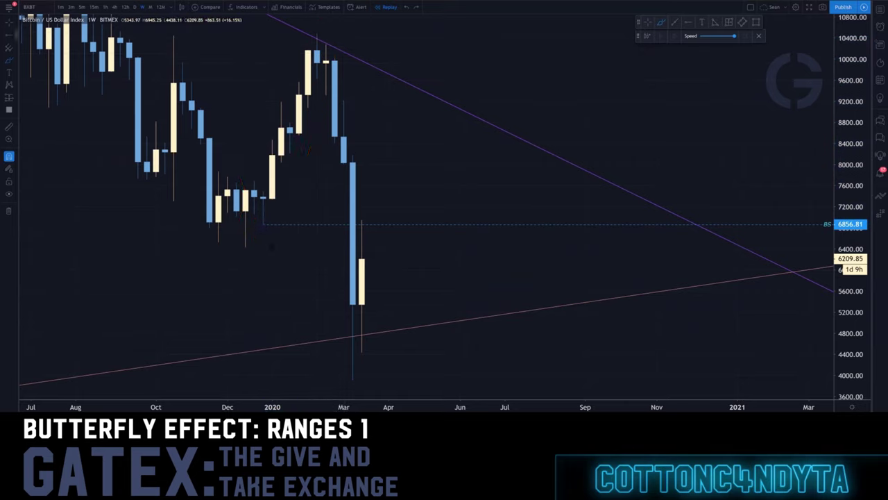
Step: Duplicate the BS ray, place the copy at the 6 January 2020 candle's open at 7353.27, and delete the original ray
{"action": "left_click", "coordinate": [263, 223]}
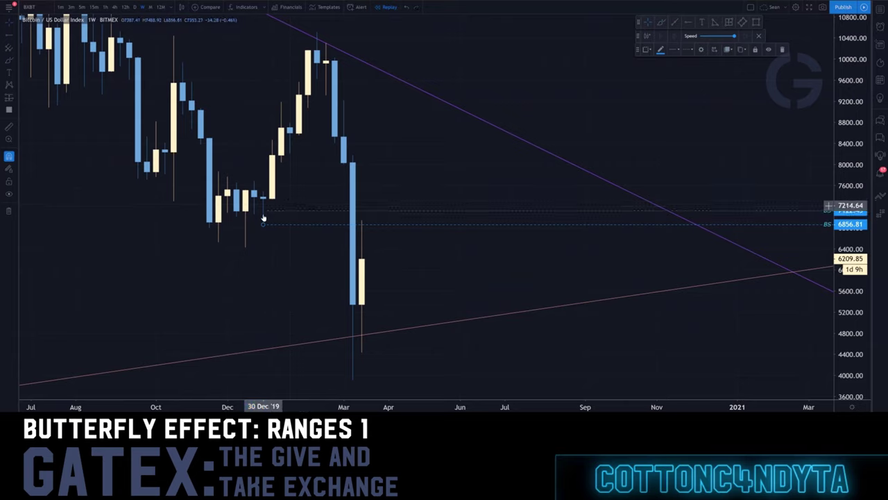
{"action": "left_click", "coordinate": [263, 192]}
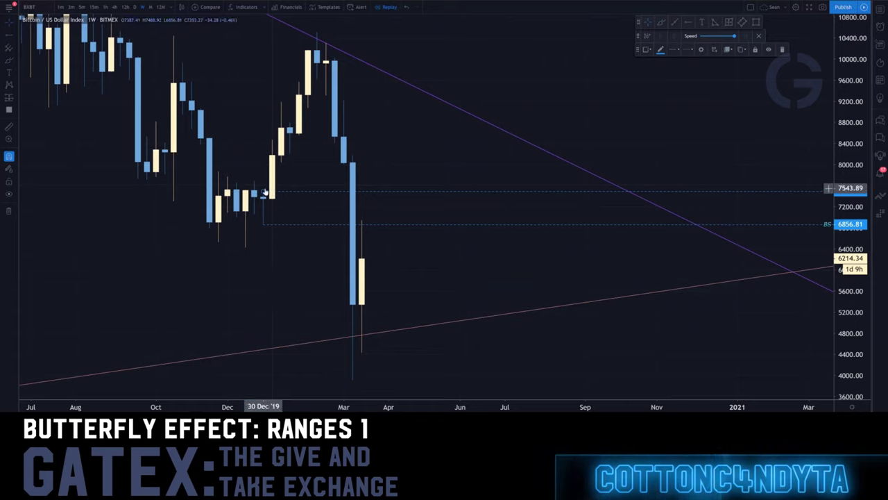
{"action": "left_click_drag", "start_coordinate": [265, 192], "coordinate": [302, 140]}
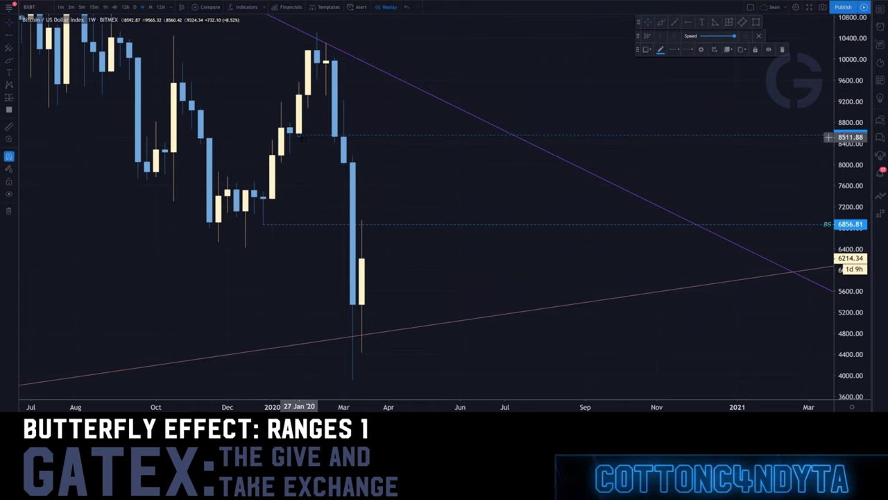
{"action": "left_click_drag", "start_coordinate": [300, 139], "coordinate": [273, 200]}
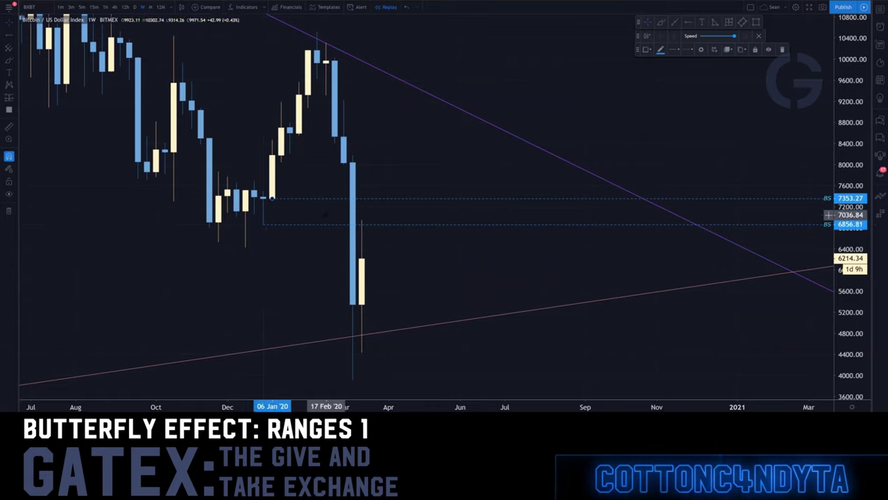
{"action": "key", "text": "Delete"}
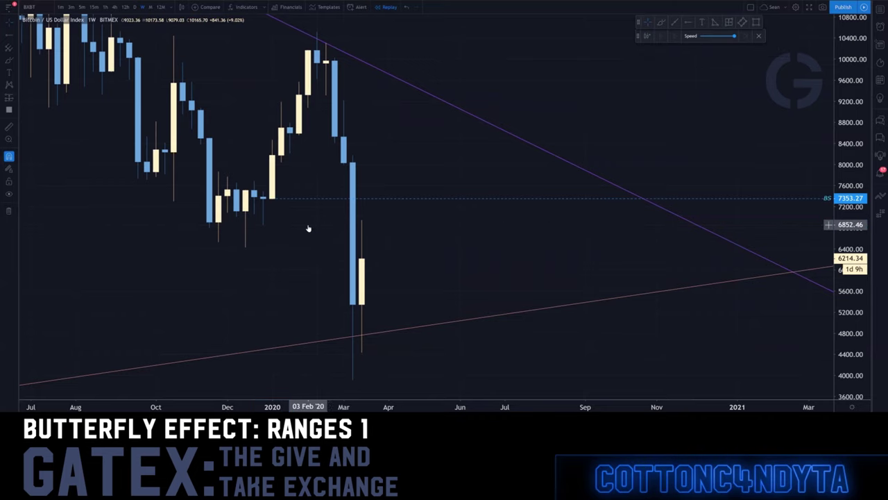
Step: Check the rays with the price scale inverted and move the 17 February 2020 ray to the 30 December 2019 candle's low at 6856.81
{"action": "key", "text": "alt+i"}
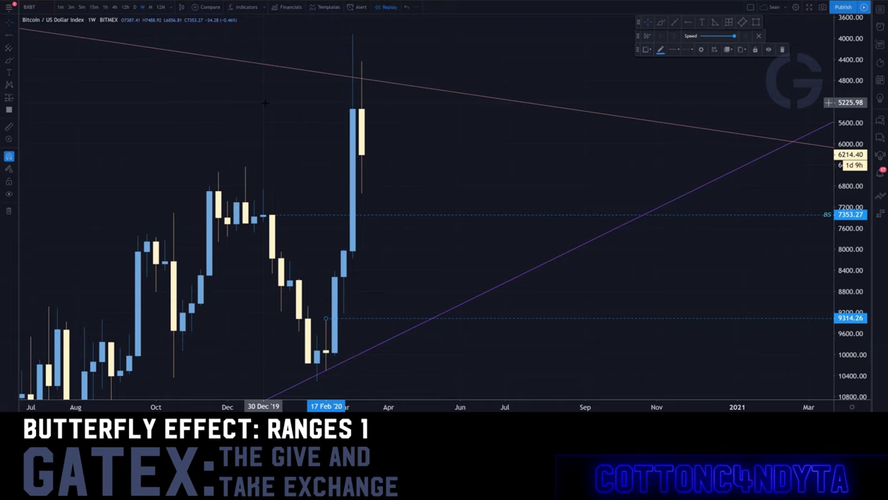
{"action": "key", "text": "alt+i"}
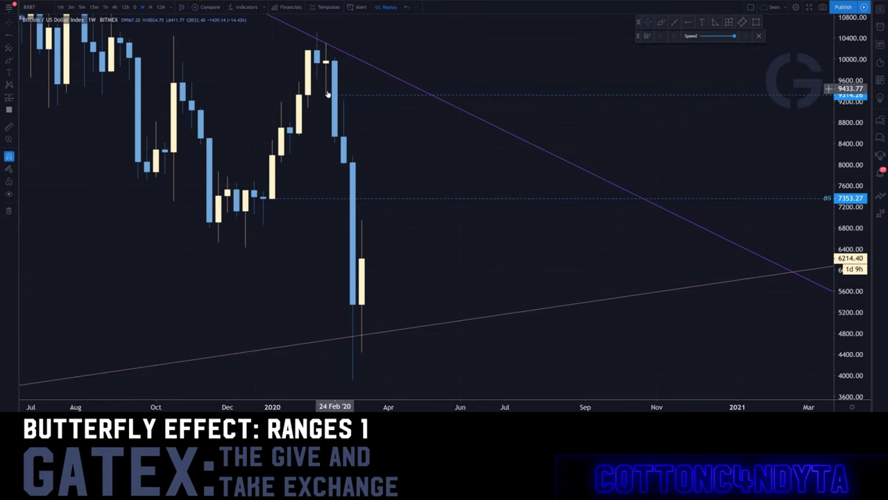
{"action": "mouse_move", "coordinate": [325, 97]}
{"action": "left_mouse_down"}
{"action": "mouse_move", "coordinate": [238, 219]}
{"action": "mouse_move", "coordinate": [264, 225]}
{"action": "left_mouse_up"}
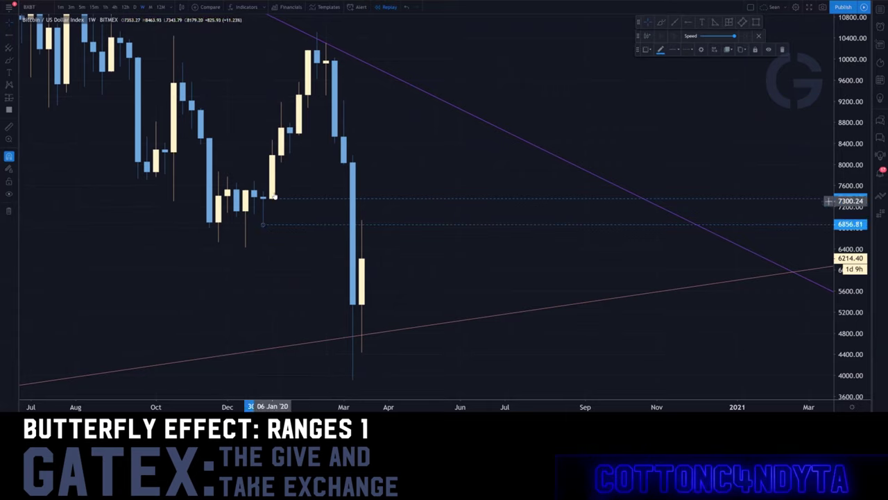
Step: Switch the chart to the daily timeframe and move the lower ray to the 3 January 2020 candle's low at 6856.81
{"action": "left_click", "coordinate": [134, 9]}
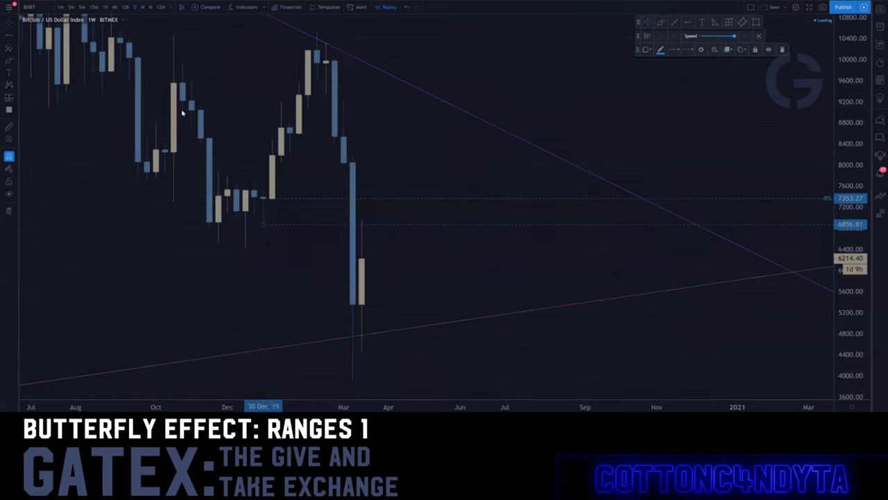
{"action": "scroll", "coordinate": [307, 287], "scroll_direction": "down", "scroll_amount": 3}
{"action": "left_click_drag", "start_coordinate": [118, 257], "coordinate": [345, 257]}
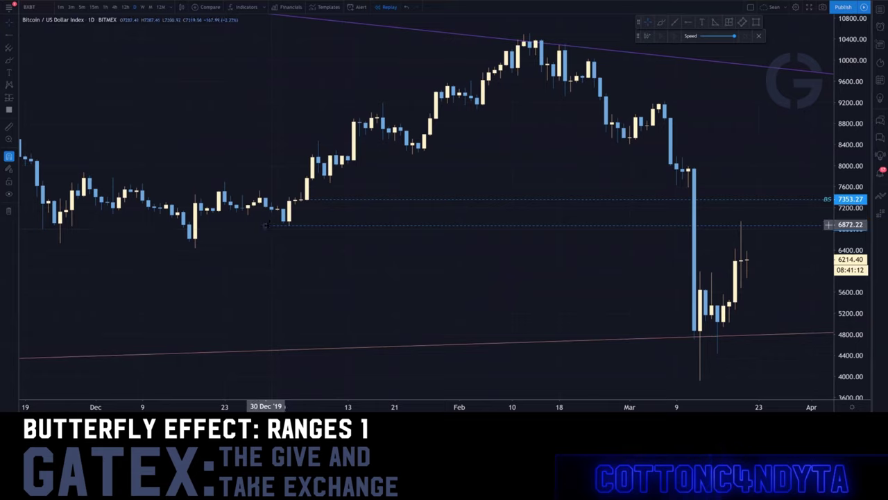
{"action": "left_click", "coordinate": [284, 220]}
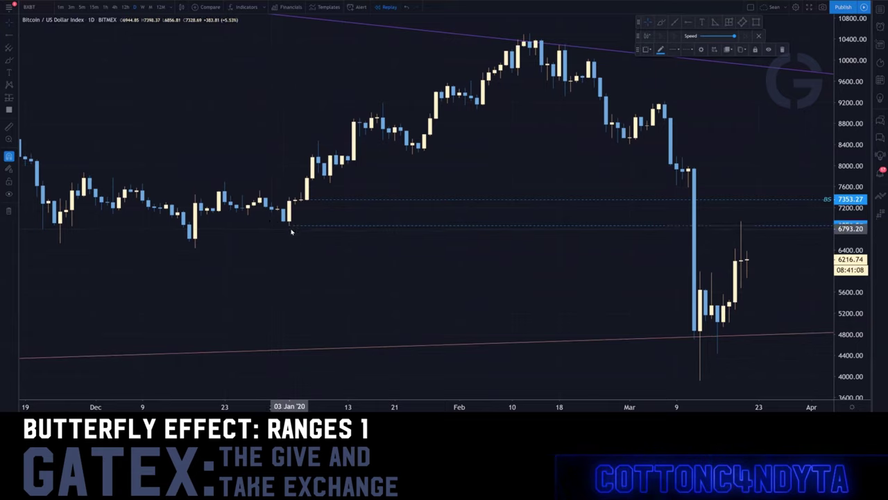
Step: Label the ray at the 3 January 2020 low FS
{"action": "left_click_drag", "start_coordinate": [451, 278], "coordinate": [302, 293]}
{"action": "scroll", "coordinate": [367, 266], "scroll_direction": "down", "scroll_amount": 3}
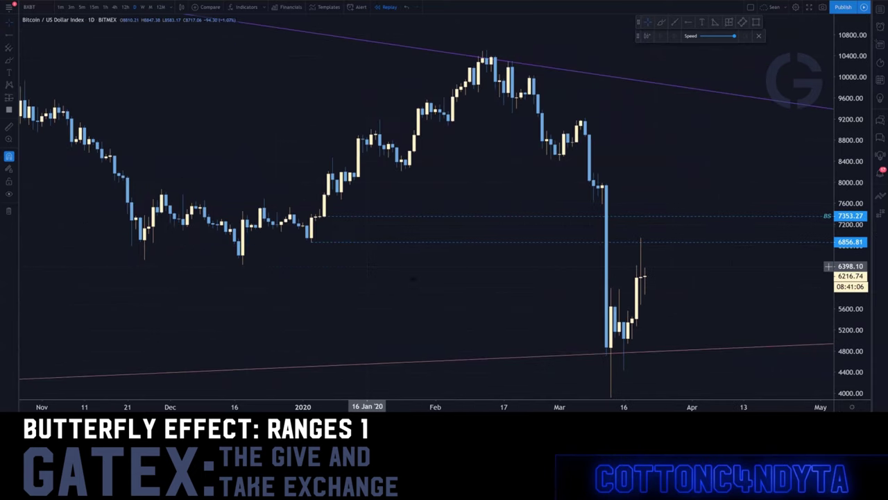
{"action": "left_click_drag", "start_coordinate": [466, 268], "coordinate": [394, 267]}
{"action": "left_click_drag", "start_coordinate": [841, 181], "coordinate": [841, 209]}
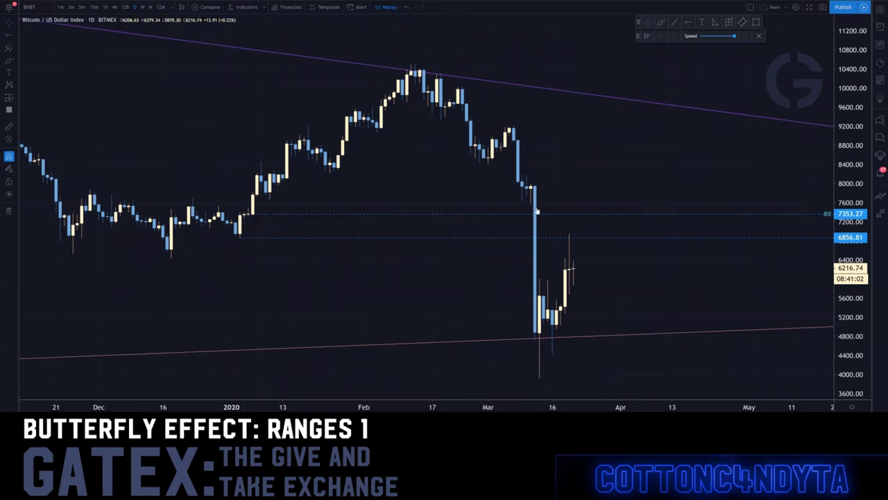
{"action": "left_click", "coordinate": [363, 240]}
{"action": "double_click", "coordinate": [363, 239]}
{"action": "type", "text": "FS"}
{"action": "left_click", "coordinate": [491, 307]}
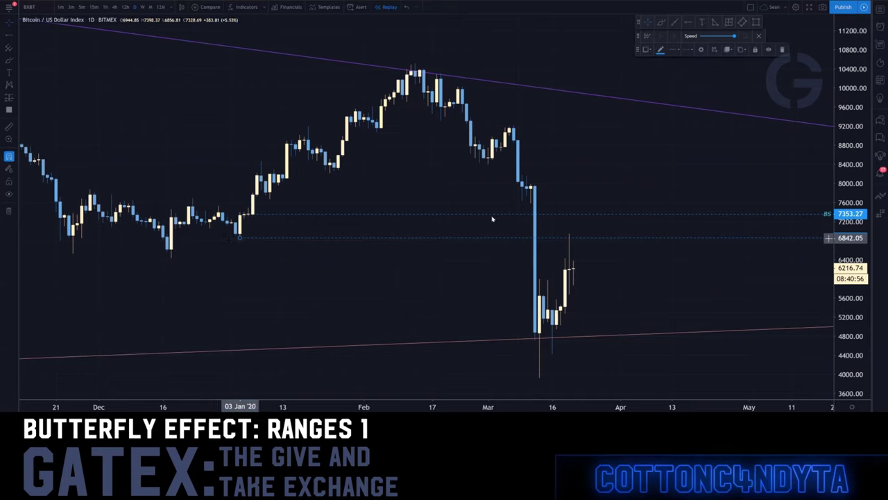
Step: Move the FS ray to the low before the March 2020 crash at 7591.04 and the BS ray to the 3 January low at 6856.81
{"action": "left_click_drag", "start_coordinate": [492, 219], "coordinate": [528, 203]}
{"action": "left_click_drag", "start_coordinate": [258, 213], "coordinate": [258, 238]}
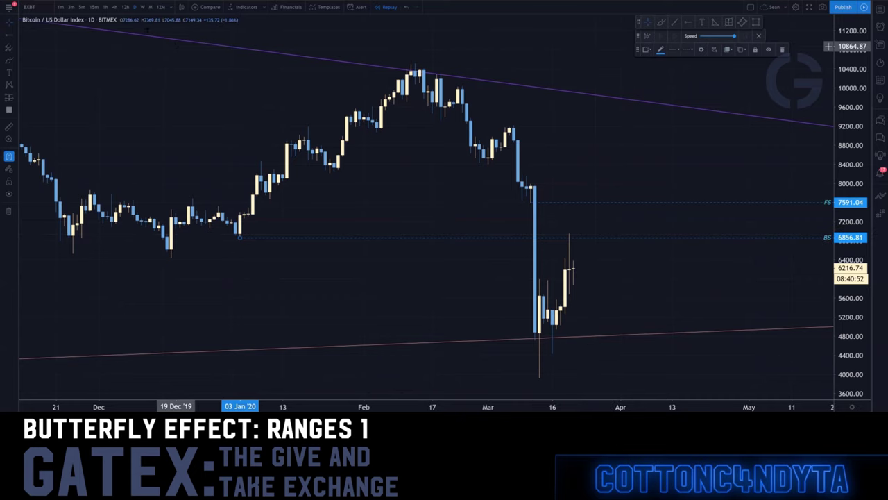
Step: Switch to the 4-hour timeframe and move the BS ray to the 2 January 2020 22:00 candle's open at 6935.87
{"action": "scroll", "coordinate": [233, 223], "scroll_direction": "down", "scroll_amount": 9}
{"action": "scroll", "coordinate": [326, 203], "scroll_direction": "down", "scroll_amount": 5}
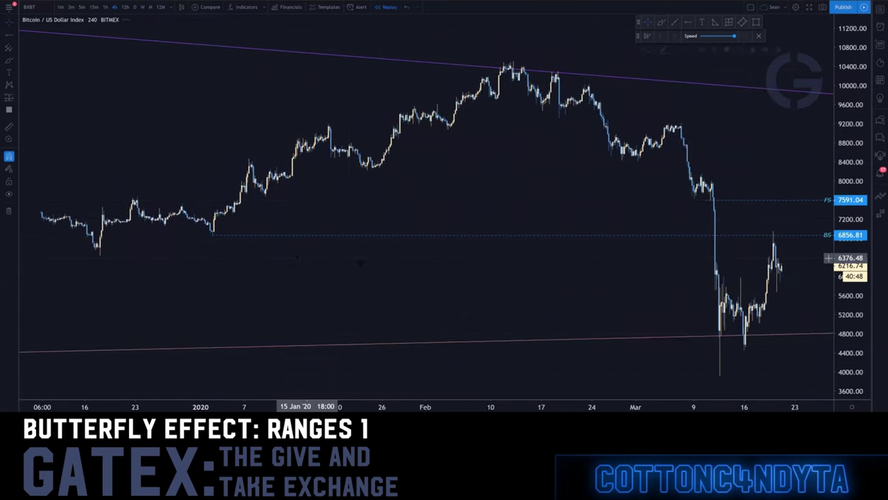
{"action": "left_click", "coordinate": [297, 240]}
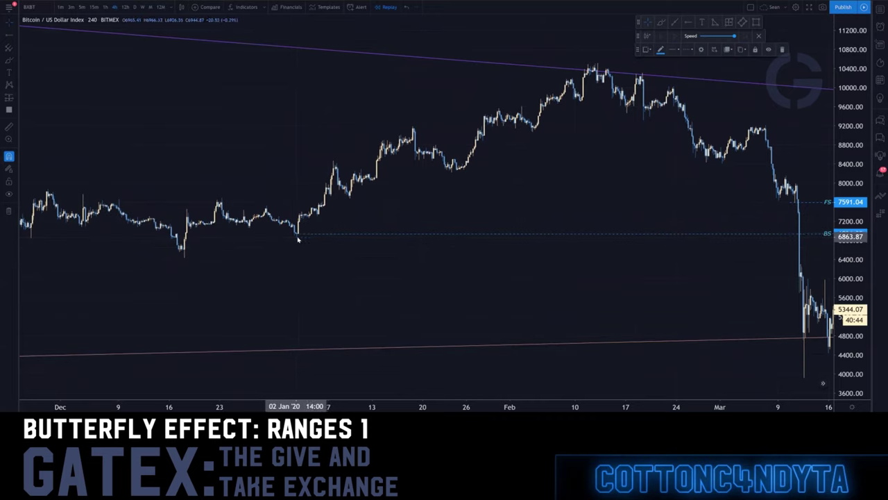
{"action": "left_click", "coordinate": [297, 237]}
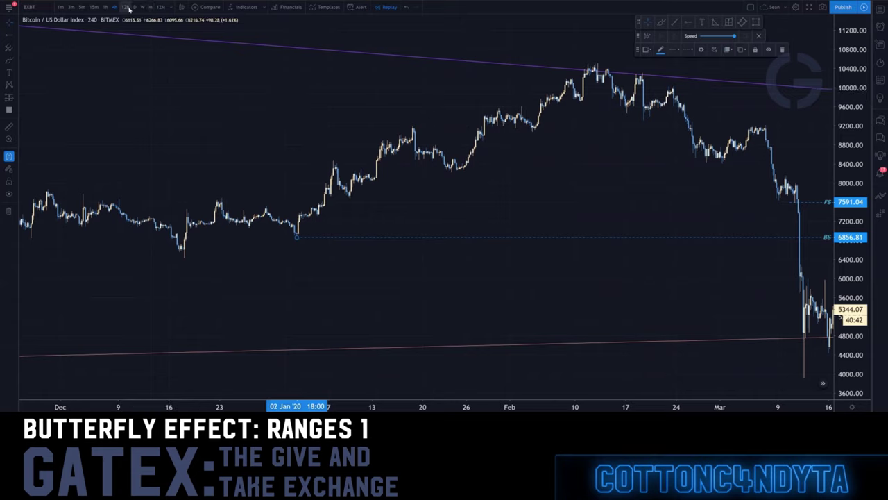
{"action": "key", "text": "ctrl+z"}
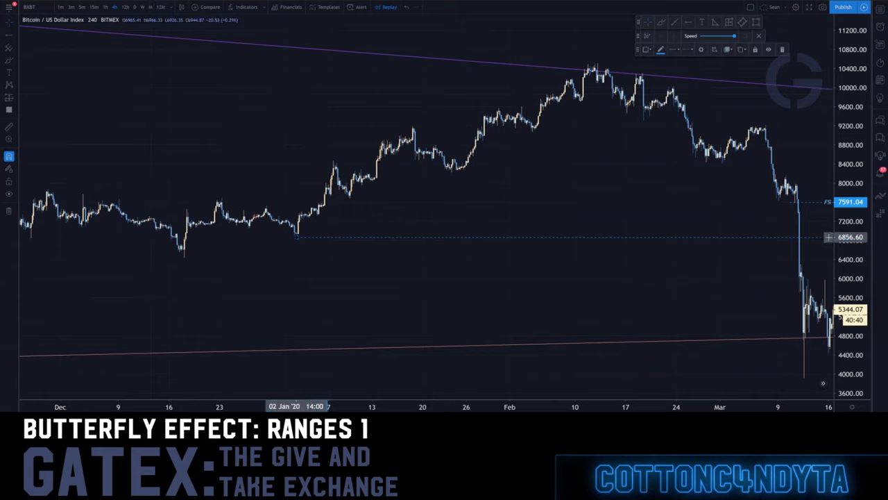
{"action": "left_click_drag", "start_coordinate": [299, 237], "coordinate": [298, 234]}
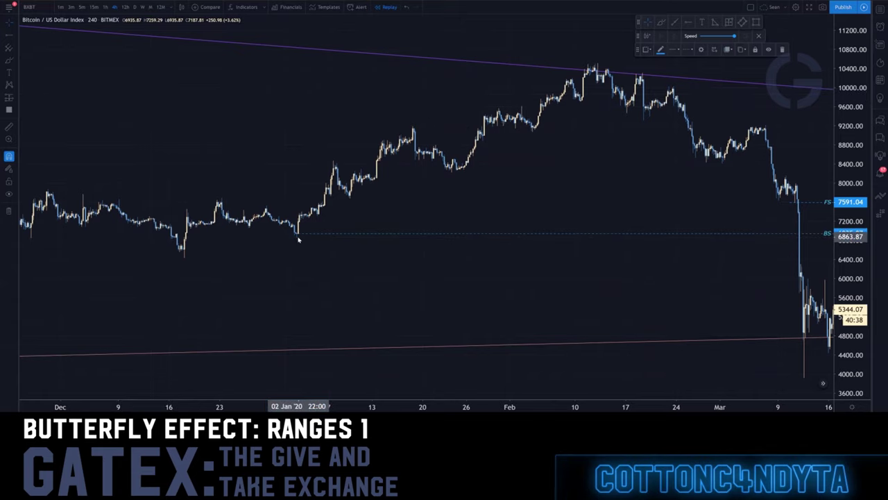
{"action": "left_click", "coordinate": [410, 270]}
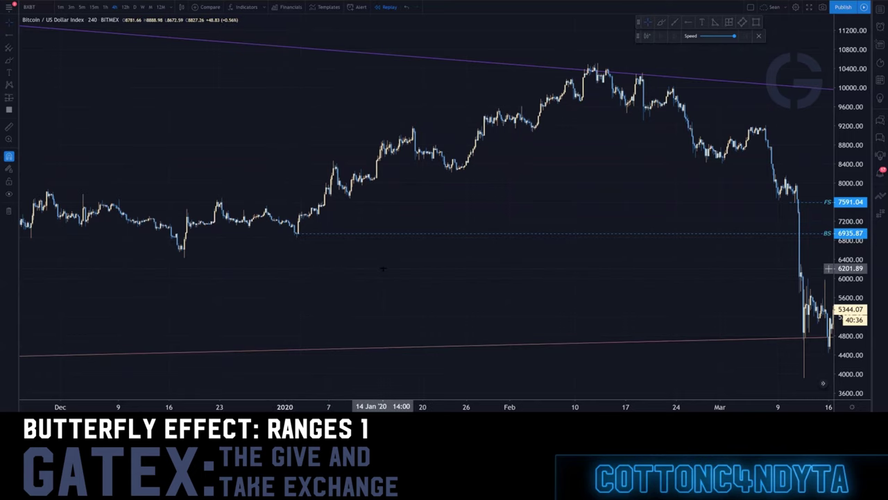
Step: Switch to the weekly timeframe and move the BS ray to the 30 December 2019 candle's low at 6856.81
{"action": "scroll", "coordinate": [381, 279], "scroll_direction": "down", "scroll_amount": 5}
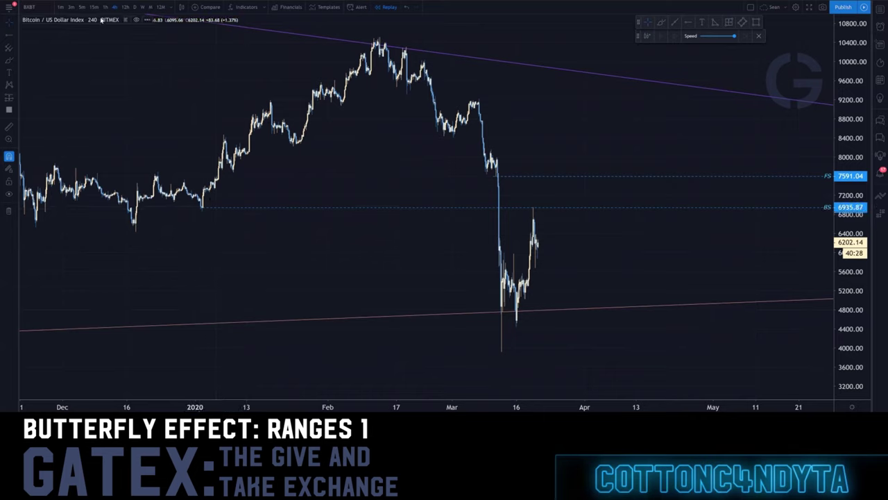
{"action": "left_click", "coordinate": [142, 9]}
{"action": "scroll", "coordinate": [440, 235], "scroll_direction": "up", "scroll_amount": 12}
{"action": "scroll", "coordinate": [121, 236], "scroll_direction": "up", "scroll_amount": 2}
{"action": "left_click_drag", "start_coordinate": [92, 244], "coordinate": [436, 260]}
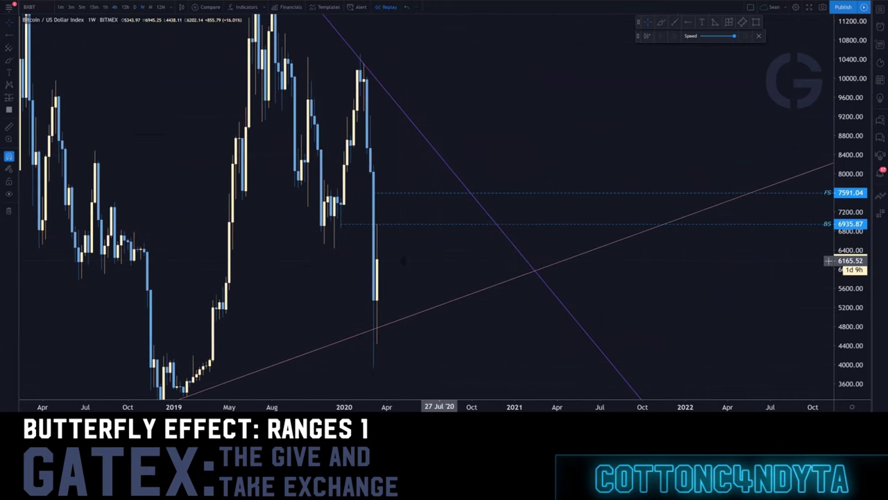
{"action": "scroll", "coordinate": [299, 266], "scroll_direction": "up", "scroll_amount": 3}
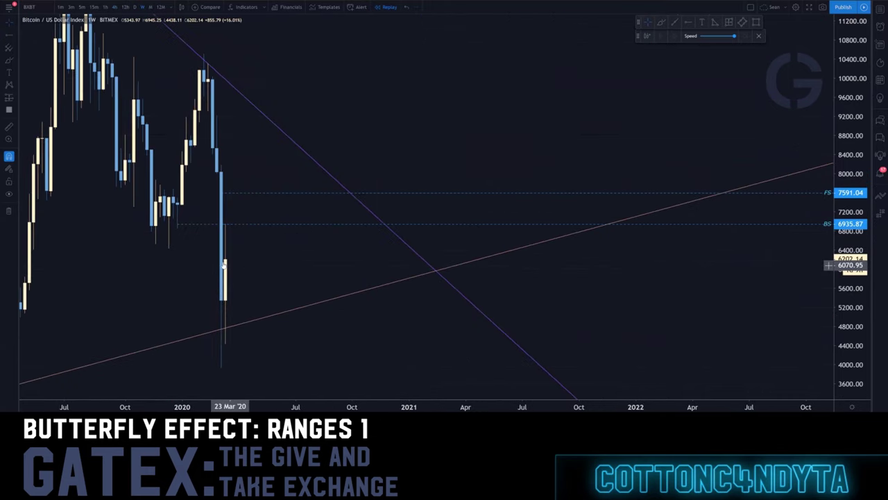
{"action": "left_click", "coordinate": [179, 227]}
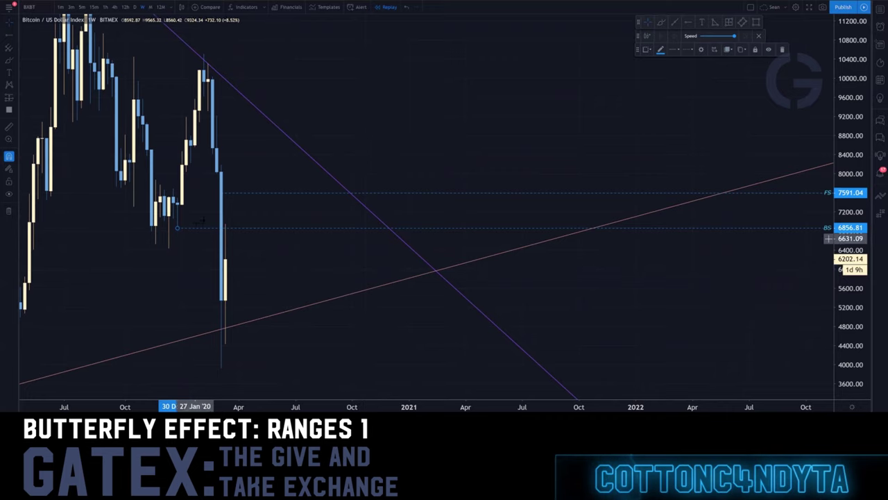
Step: Return through the 12-hour to the 4-hour timeframe and place the BS ray at the 2 January 2020 22:00 candle's open at 6935.87
{"action": "left_click", "coordinate": [134, 7]}
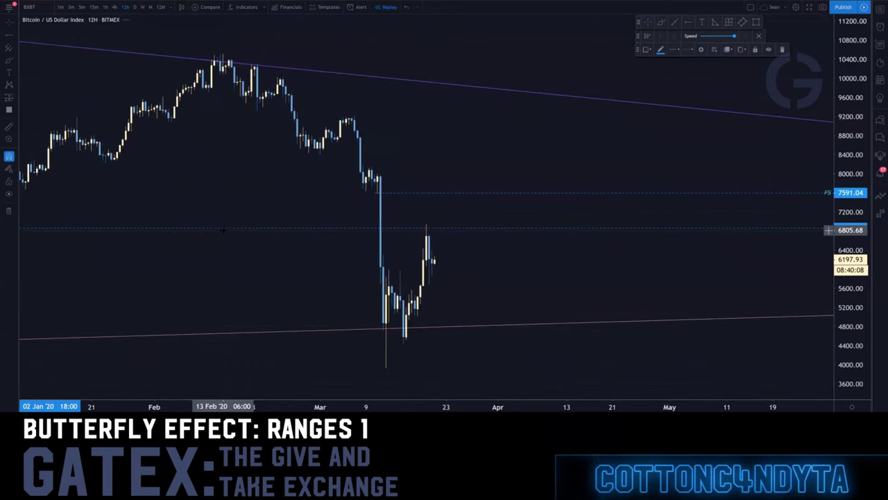
{"action": "scroll", "coordinate": [226, 230], "scroll_direction": "down", "scroll_amount": 5}
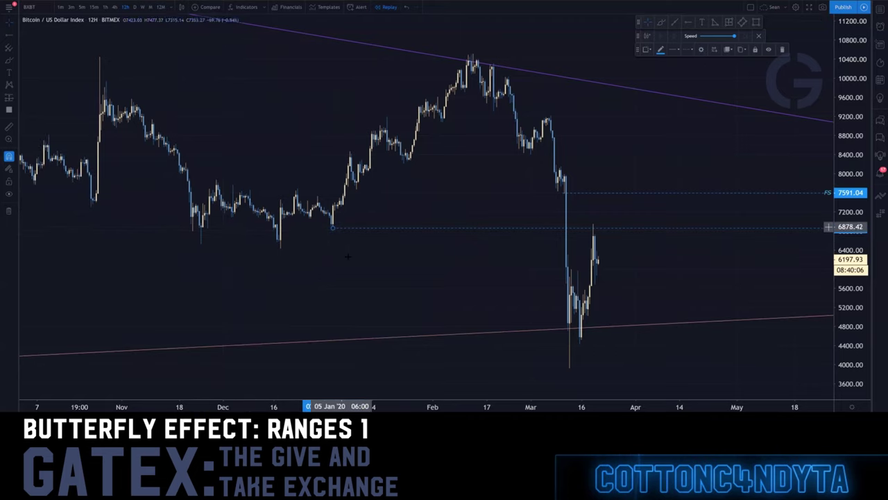
{"action": "left_click", "coordinate": [114, 7]}
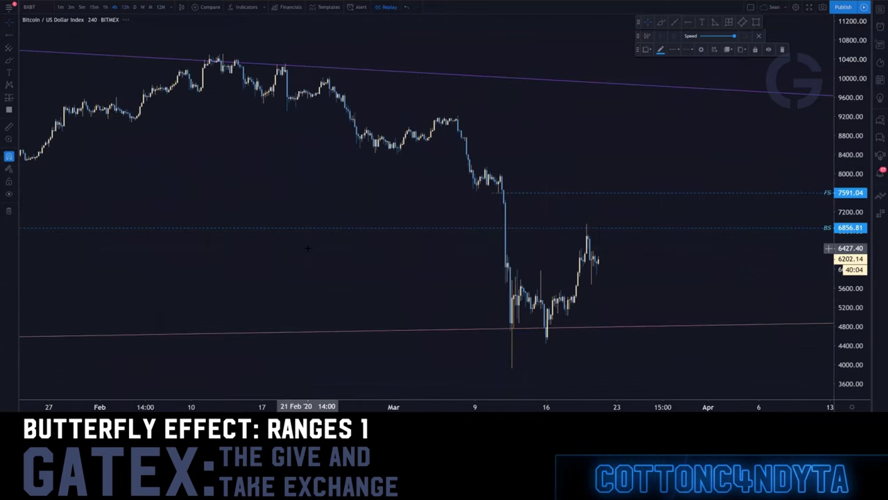
{"action": "scroll", "coordinate": [452, 276], "scroll_direction": "up", "scroll_amount": 3}
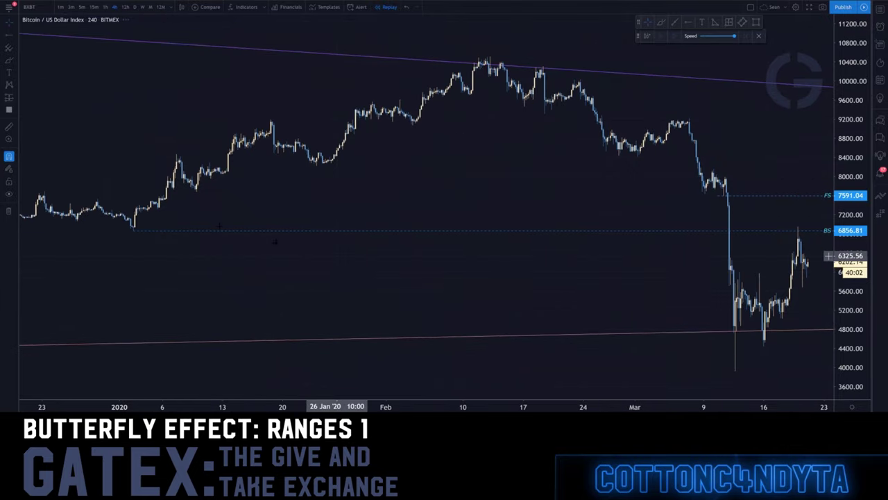
{"action": "left_click", "coordinate": [134, 233]}
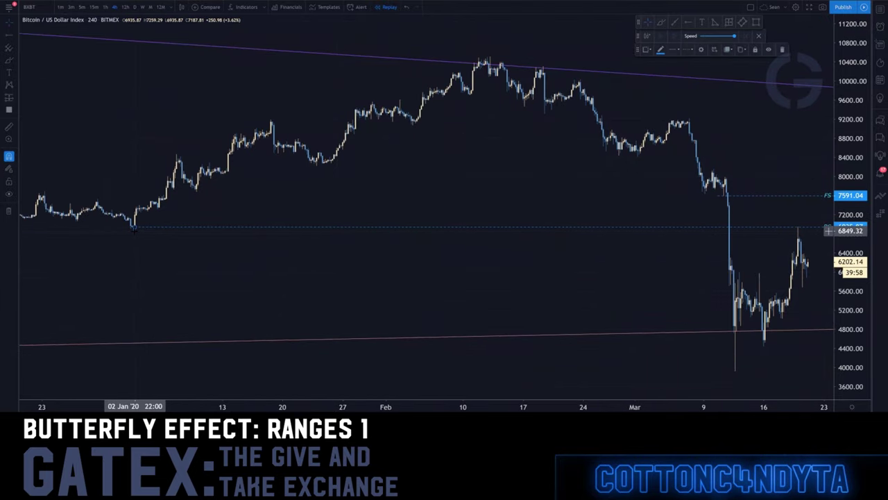
{"action": "left_click", "coordinate": [143, 242]}
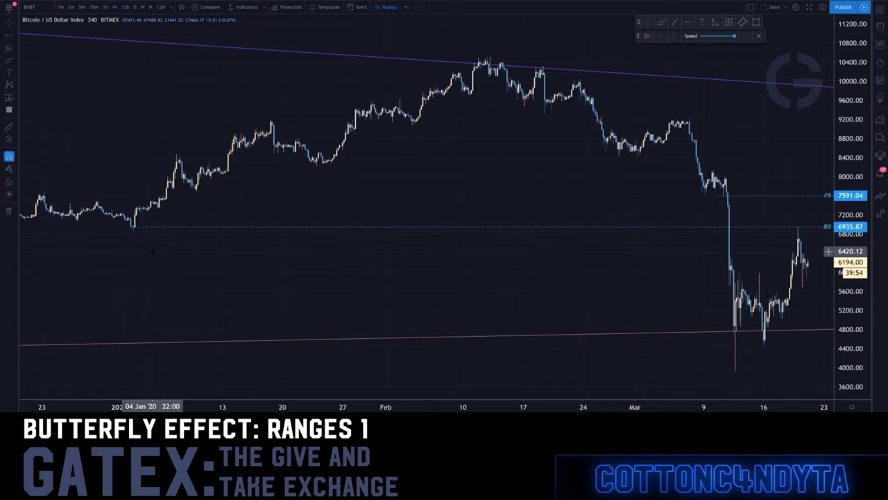
Step: Start a bar replay from the 20 March 2020 candle that reaches the BS ray and switch to the 1-minute timeframe
{"action": "left_click_drag", "start_coordinate": [526, 185], "coordinate": [240, 179]}
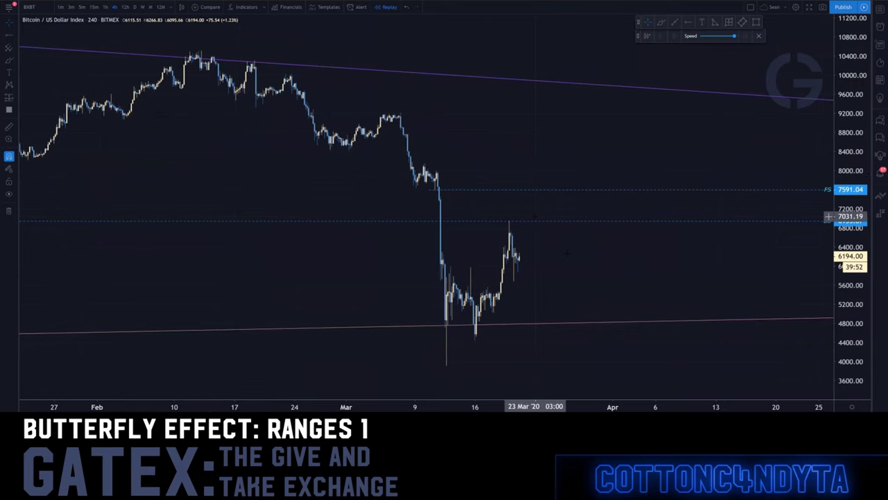
{"action": "scroll", "coordinate": [567, 253], "scroll_direction": "up", "scroll_amount": 5}
{"action": "scroll", "coordinate": [562, 157], "scroll_direction": "up", "scroll_amount": 5}
{"action": "left_click", "coordinate": [648, 34]}
{"action": "left_click", "coordinate": [358, 246]}
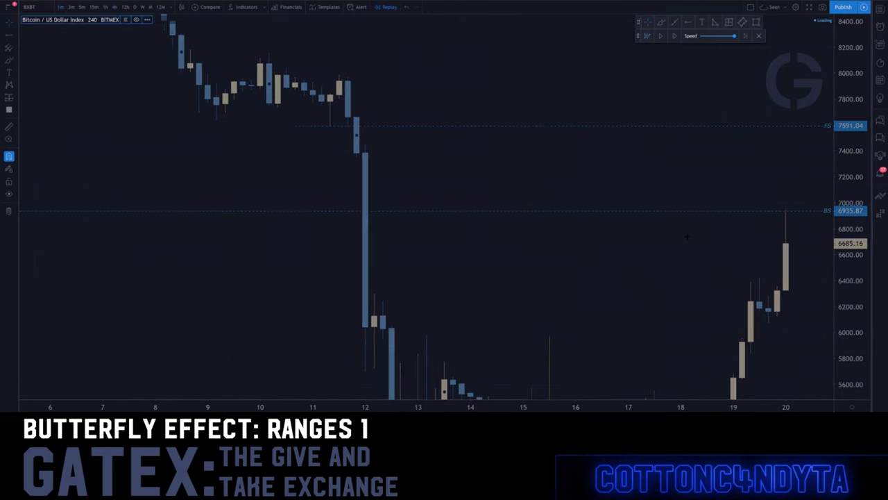
Step: Examine the 1-minute price reaction at the BS ray on the morning of 20 March 2020
{"action": "scroll", "coordinate": [454, 240], "scroll_direction": "down", "scroll_amount": 8}
{"action": "scroll", "coordinate": [612, 263], "scroll_direction": "down", "scroll_amount": 10}
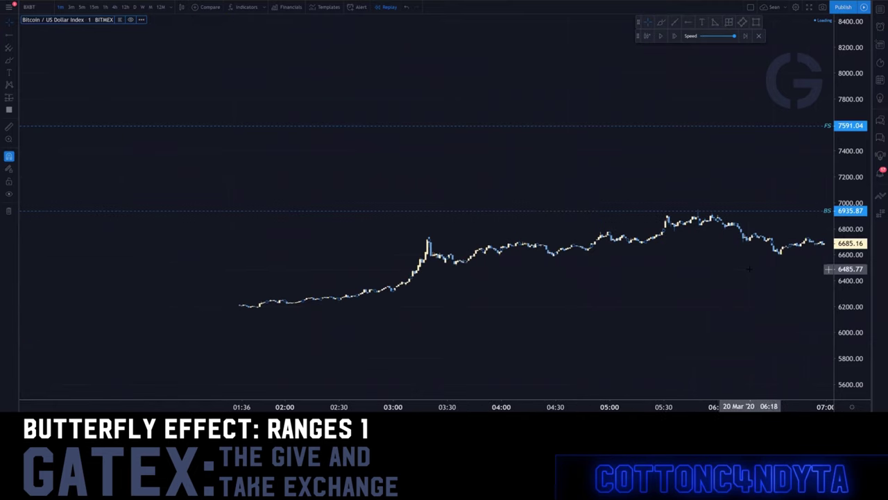
{"action": "left_click_drag", "start_coordinate": [841, 319], "coordinate": [835, 73]}
{"action": "left_click_drag", "start_coordinate": [777, 107], "coordinate": [678, 69]}
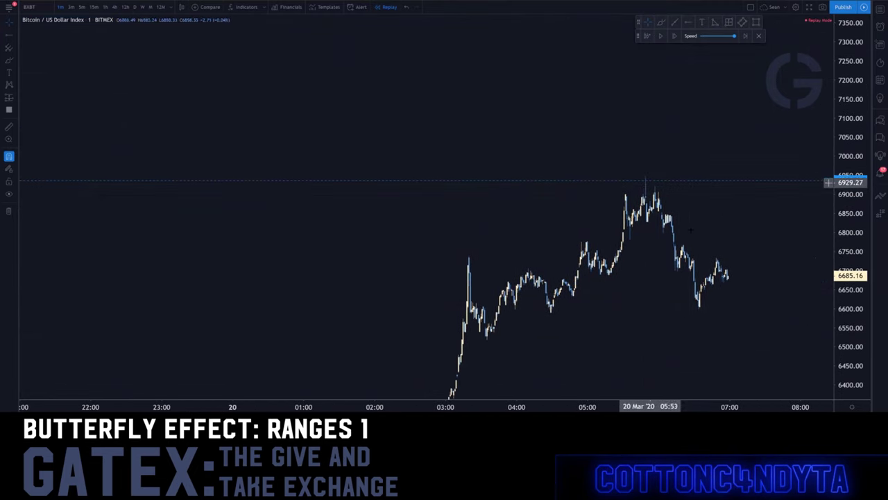
{"action": "scroll", "coordinate": [646, 187], "scroll_direction": "up", "scroll_amount": 4}
{"action": "scroll", "coordinate": [646, 187], "scroll_direction": "up", "scroll_amount": 2}
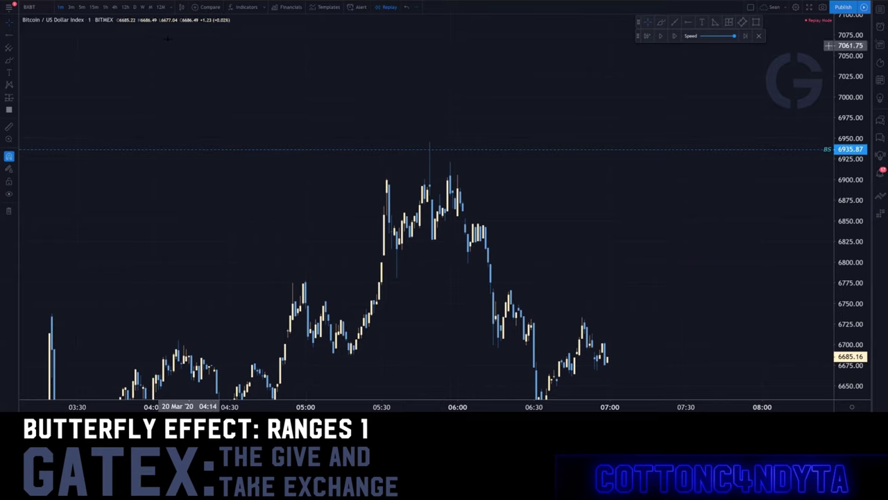
Step: Switch to the weekly timeframe and move the FS ray to the 17 February 2020 candle's low at 9314.26
{"action": "left_click", "coordinate": [136, 7]}
{"action": "left_click_drag", "start_coordinate": [844, 63], "coordinate": [799, 334]}
{"action": "scroll", "coordinate": [527, 159], "scroll_direction": "up", "scroll_amount": 10}
{"action": "left_click_drag", "start_coordinate": [332, 153], "coordinate": [226, 124]}
{"action": "left_click_drag", "start_coordinate": [265, 122], "coordinate": [487, 262]}
{"action": "left_click_drag", "start_coordinate": [841, 98], "coordinate": [800, 333]}
{"action": "left_click_drag", "start_coordinate": [748, 406], "coordinate": [662, 400]}
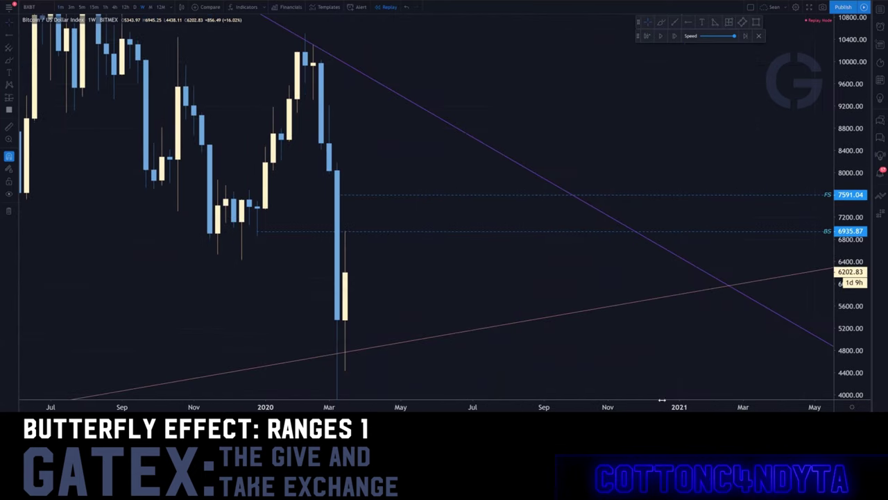
{"action": "left_click", "coordinate": [312, 105]}
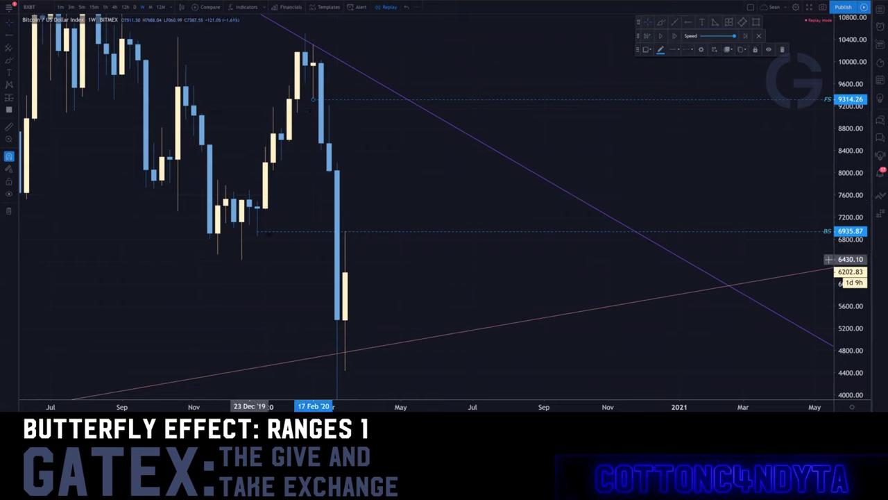
Step: Mark the candles where the FS and BS rays start with freehand brush strokes and undo them
{"action": "left_click", "coordinate": [660, 22]}
{"action": "mouse_move", "coordinate": [345, 83]}
{"action": "left_mouse_down"}
{"action": "mouse_move", "coordinate": [275, 89]}
{"action": "mouse_move", "coordinate": [346, 81]}
{"action": "left_mouse_up"}
{"action": "mouse_move", "coordinate": [254, 212]}
{"action": "left_mouse_down"}
{"action": "mouse_move", "coordinate": [271, 258]}
{"action": "mouse_move", "coordinate": [277, 222]}
{"action": "mouse_move", "coordinate": [257, 210]}
{"action": "left_mouse_up"}
{"action": "key", "text": "ctrl+z"}
{"action": "key", "text": "ctrl+z"}
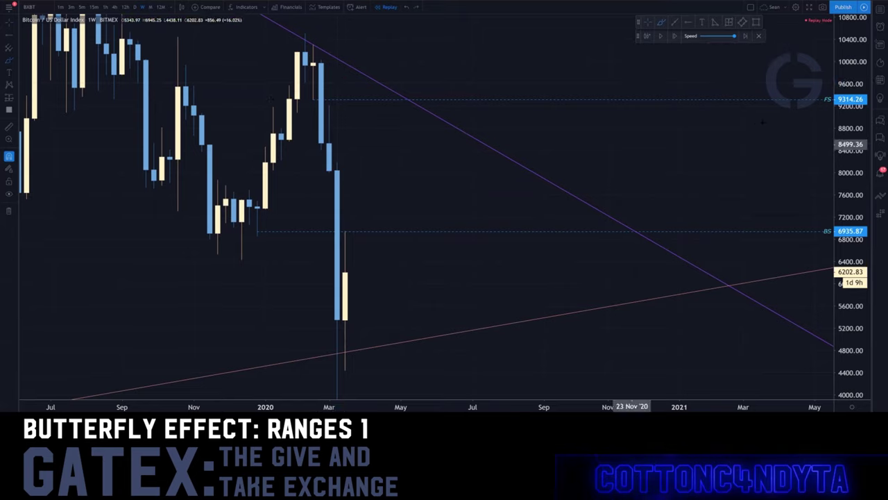
Step: Circle the FS and BS ray labels beside the price scale with red brush strokes and undo the strokes
{"action": "mouse_move", "coordinate": [822, 220]}
{"action": "left_mouse_down"}
{"action": "mouse_move", "coordinate": [799, 244]}
{"action": "mouse_move", "coordinate": [831, 216]}
{"action": "left_mouse_up"}
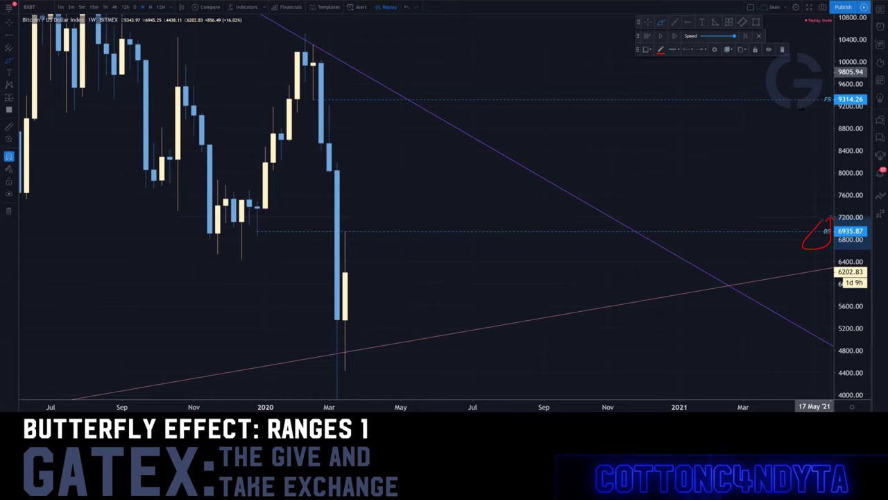
{"action": "left_click_drag", "start_coordinate": [829, 75], "coordinate": [835, 101]}
{"action": "key", "text": "super+x"}
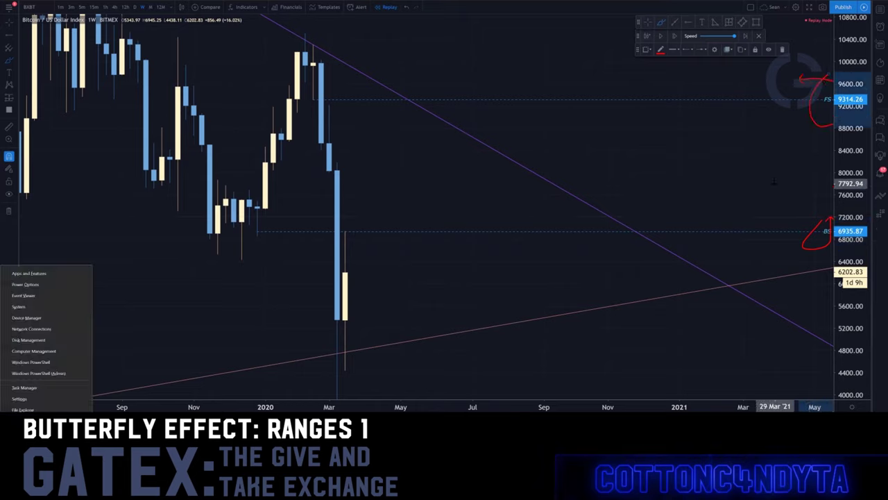
{"action": "key", "text": "Escape"}
{"action": "key", "text": "ctrl+z"}
{"action": "key", "text": "ctrl+z"}
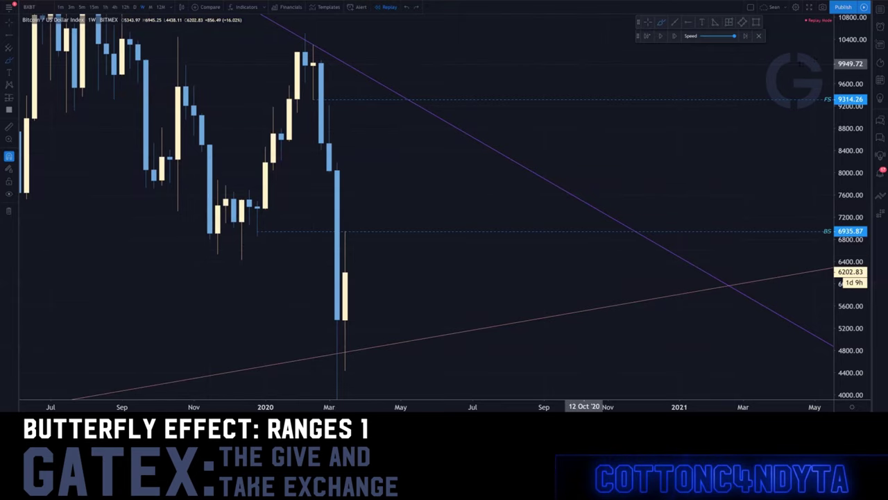
{"action": "mouse_move", "coordinate": [852, 57]}
{"action": "left_mouse_down"}
{"action": "mouse_move", "coordinate": [813, 171]}
{"action": "mouse_move", "coordinate": [798, 186]}
{"action": "left_mouse_up"}
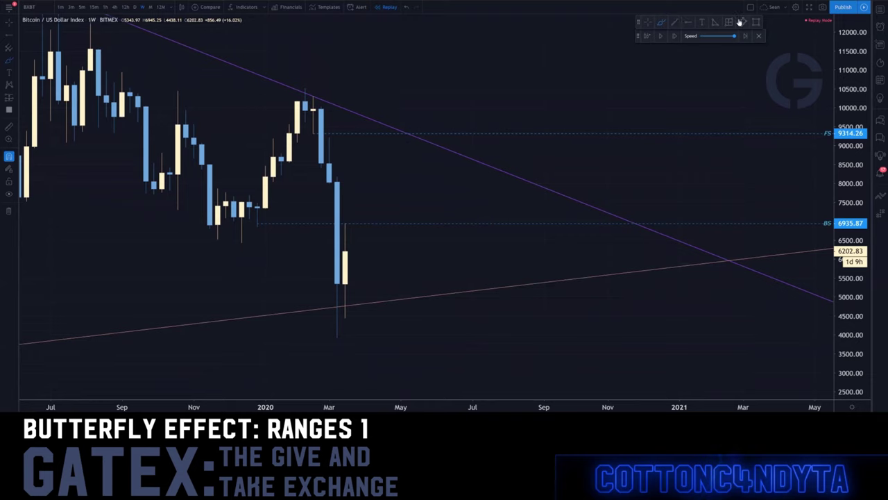
Step: Draw a rectangle over the range from the 10510.88 high down to about 6856.81, spanning 30 December 2019 to 13 April 2020
{"action": "left_click", "coordinate": [756, 25]}
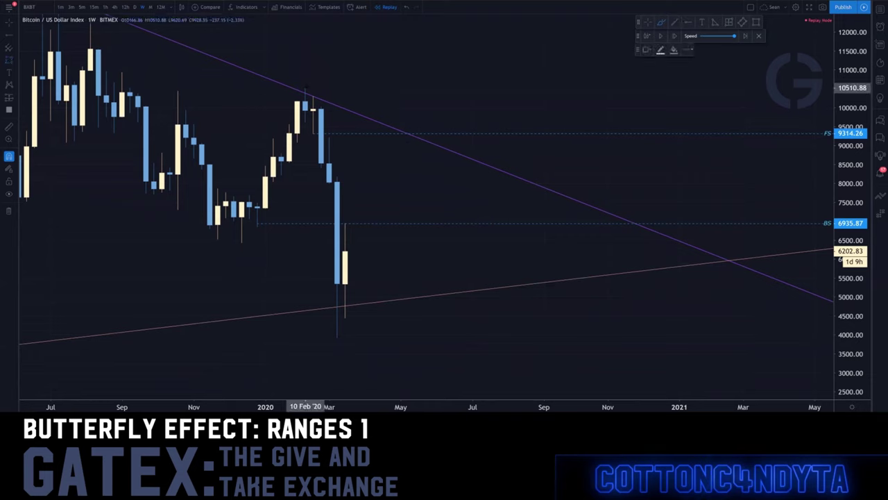
{"action": "left_click", "coordinate": [305, 89]}
{"action": "left_click_drag", "start_coordinate": [250, 220], "coordinate": [257, 226]}
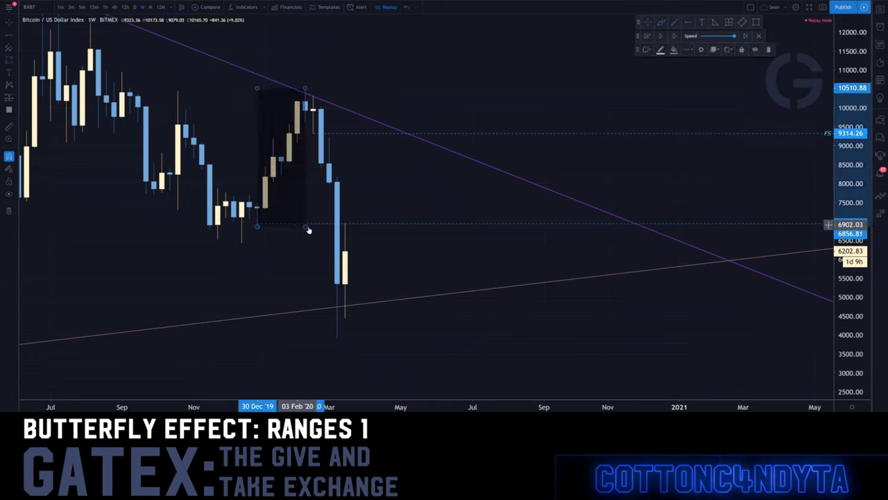
{"action": "left_click_drag", "start_coordinate": [310, 228], "coordinate": [377, 235]}
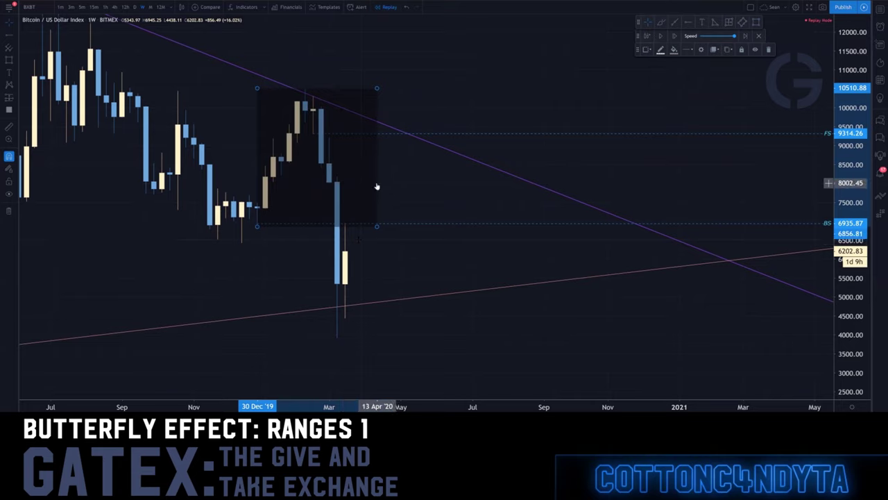
Step: Duplicate the range rectangle into the empty area after October 2020 and place a horizontal ray at 7488.92 from the 30 December 2019 candle
{"action": "left_click_drag", "start_coordinate": [338, 77], "coordinate": [664, 89]}
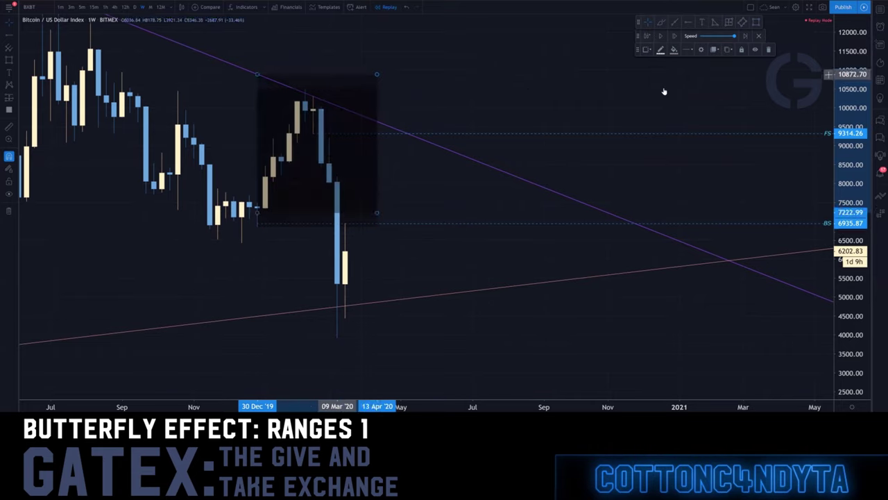
{"action": "left_click", "coordinate": [690, 25]}
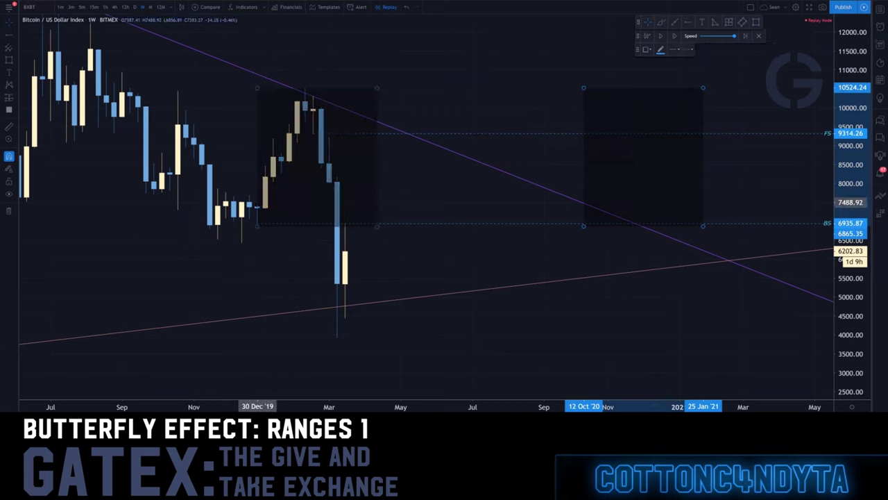
{"action": "left_click", "coordinate": [260, 202]}
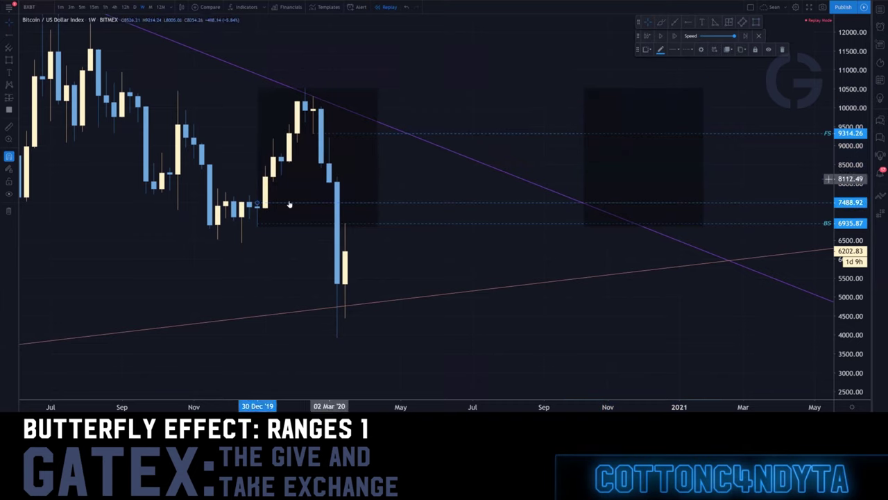
Step: Shrink the duplicate rectangle to a thin band and move it over the range's base, between about 7470.58 and 6847.01
{"action": "left_click", "coordinate": [665, 90]}
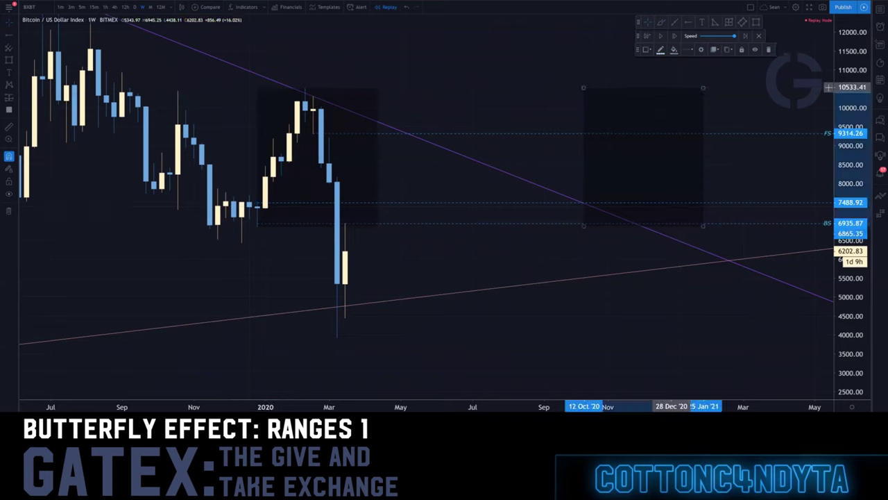
{"action": "left_click", "coordinate": [705, 89]}
{"action": "left_click_drag", "start_coordinate": [702, 90], "coordinate": [374, 208]}
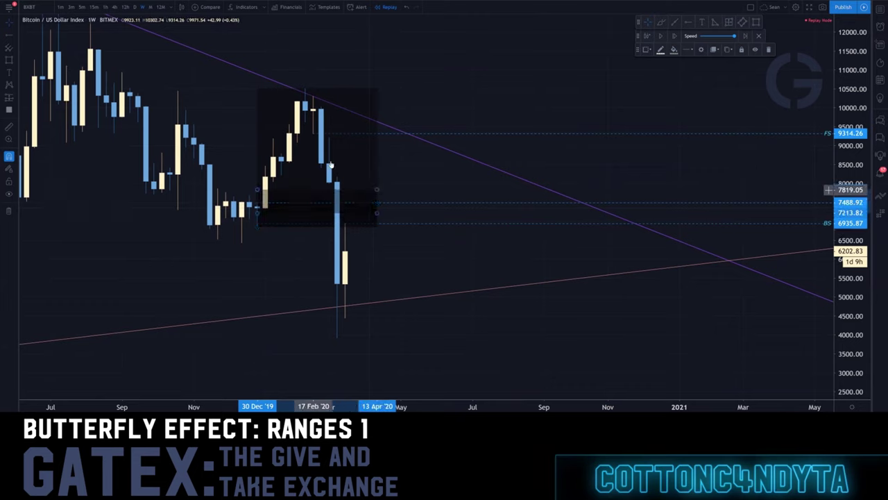
Step: Copy the thin band to the top of the range and size it from about 10542.58 down to 9304.61
{"action": "left_click_drag", "start_coordinate": [310, 205], "coordinate": [334, 113]}
{"action": "left_click_drag", "start_coordinate": [281, 113], "coordinate": [289, 87]}
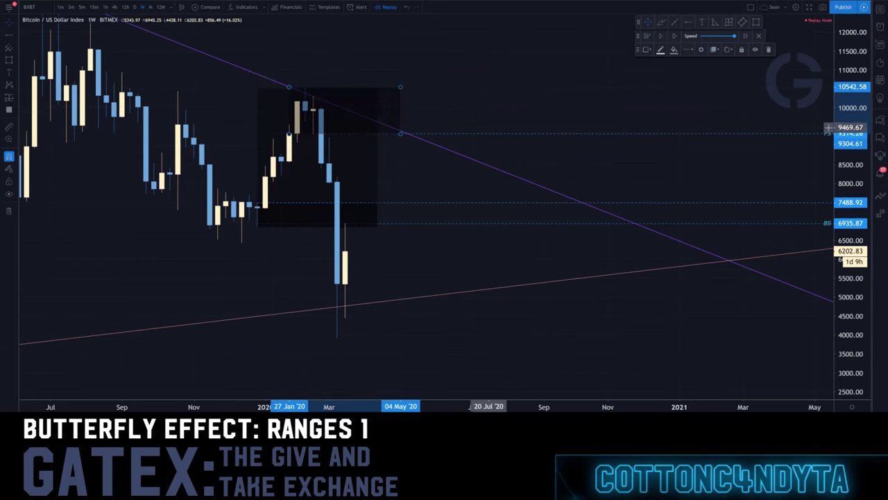
{"action": "left_click_drag", "start_coordinate": [529, 91], "coordinate": [738, 117]}
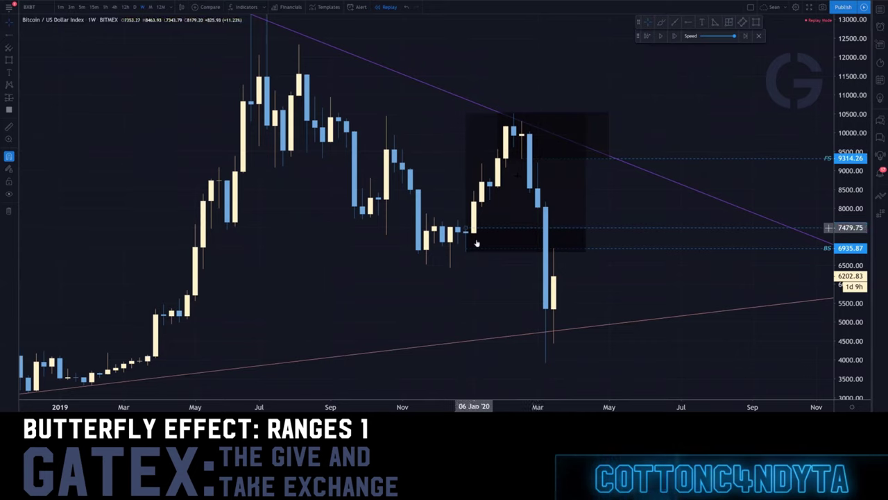
Step: Duplicate the FS ray and place the copy on the 10 February 2020 high at 10510.88
{"action": "left_click", "coordinate": [585, 243]}
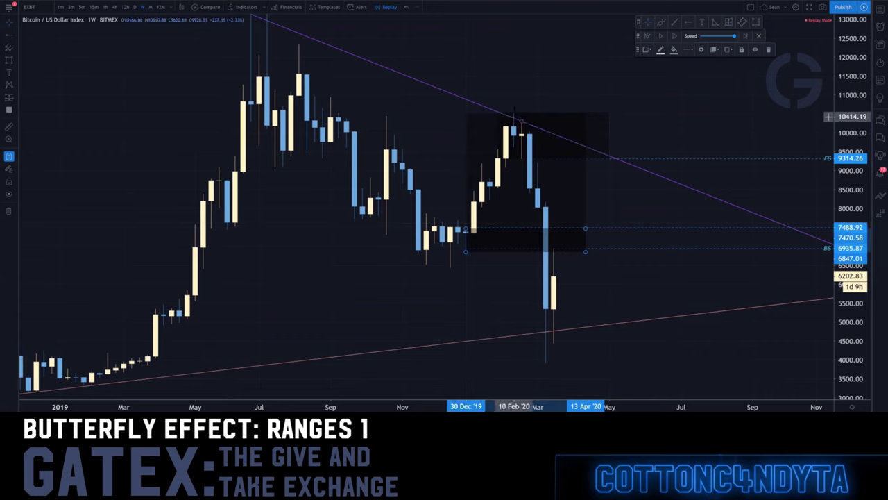
{"action": "left_click", "coordinate": [638, 161]}
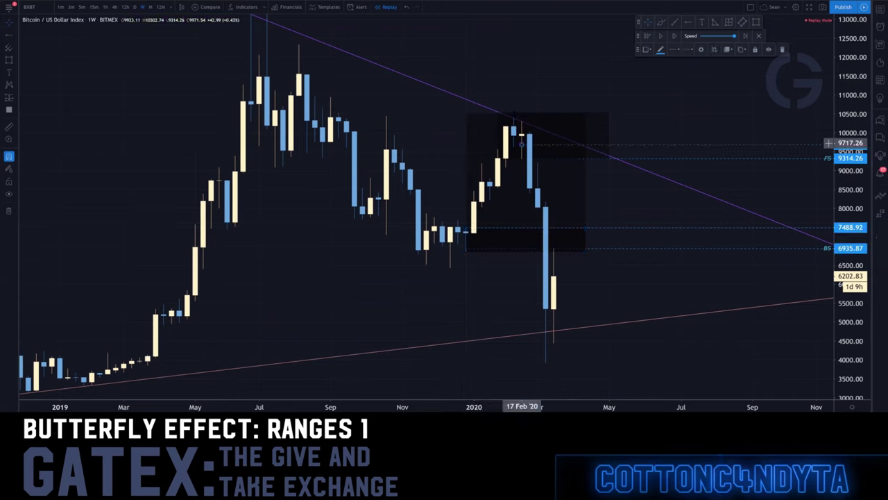
{"action": "left_click_drag", "start_coordinate": [522, 143], "coordinate": [514, 108]}
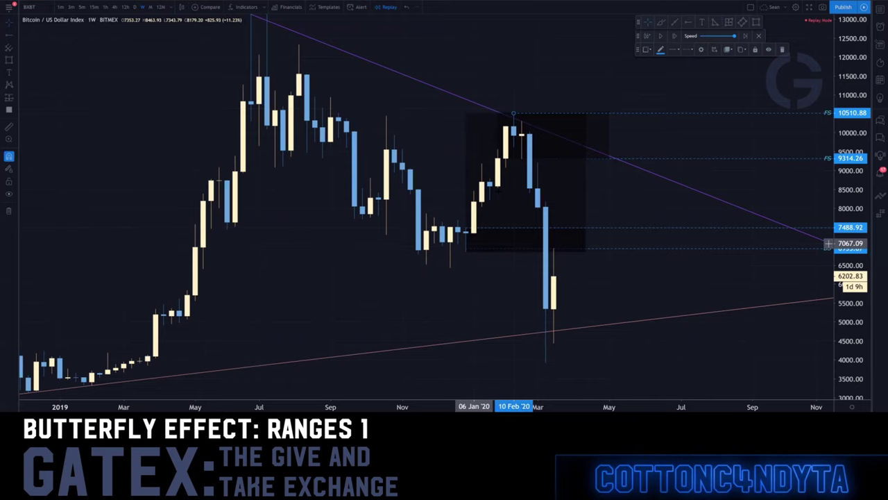
Step: Switch to the daily timeframe and move the lower FS ray to the 20 February 2020 low at 9399.40
{"action": "left_click", "coordinate": [521, 158]}
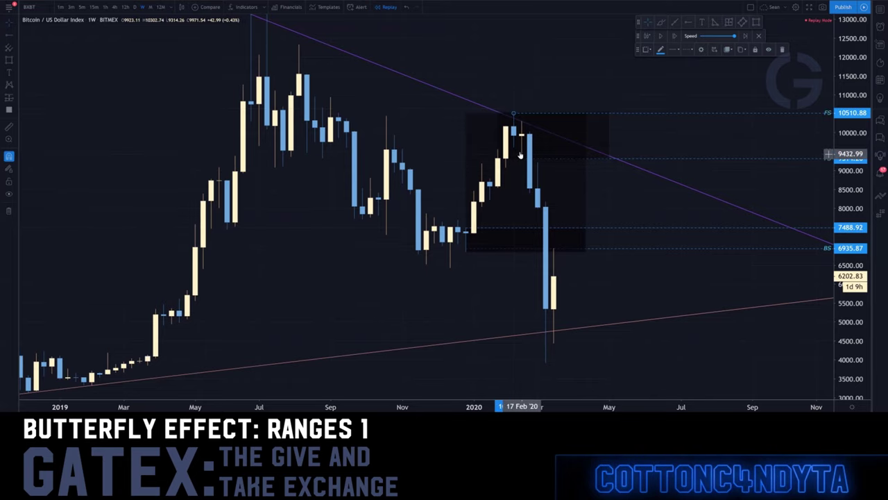
{"action": "left_click", "coordinate": [132, 6]}
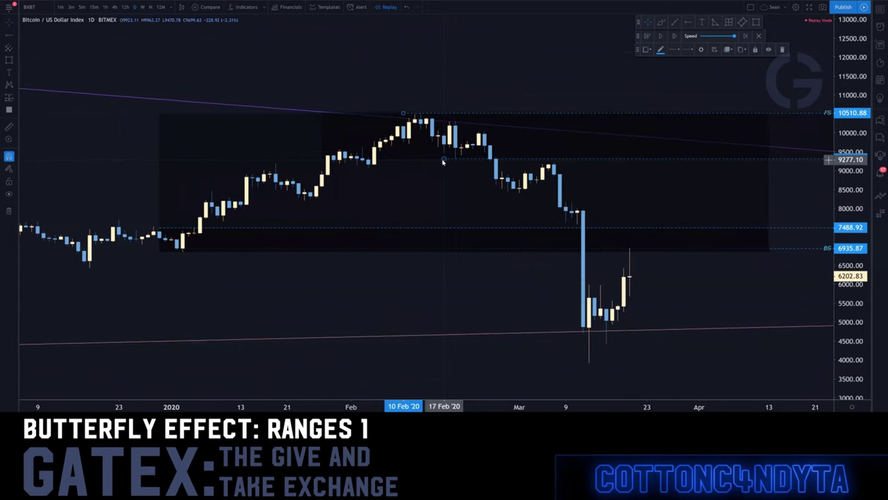
{"action": "left_click_drag", "start_coordinate": [444, 158], "coordinate": [461, 163]}
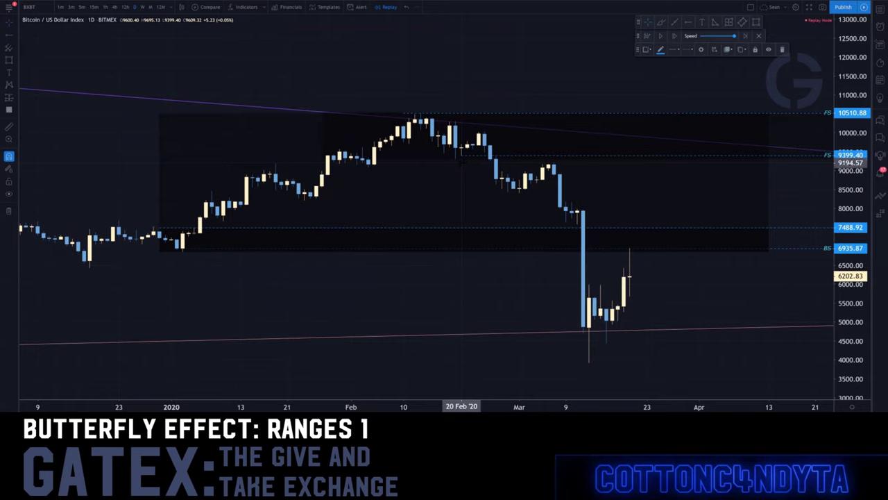
Step: Check the 4-hour timeframe, return to daily, and relabel the ray at 9399.40 as BS
{"action": "left_click", "coordinate": [114, 6]}
{"action": "scroll", "coordinate": [186, 86], "scroll_direction": "down", "scroll_amount": 10}
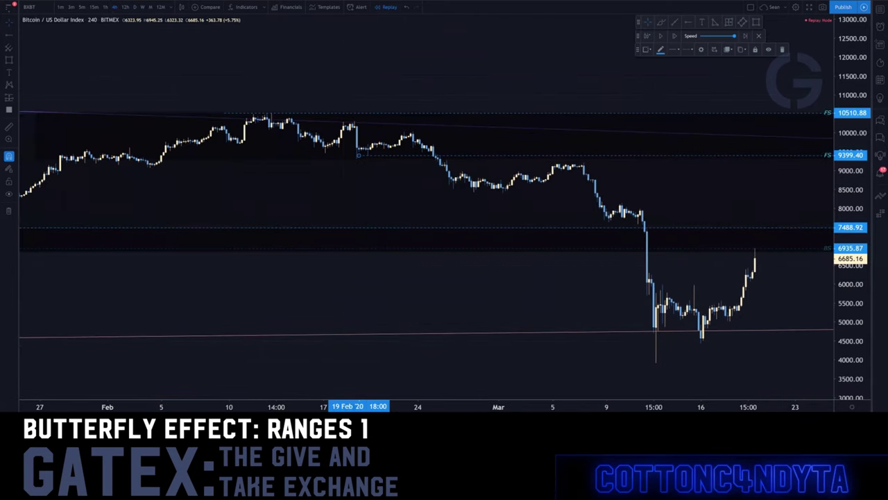
{"action": "left_click", "coordinate": [135, 7]}
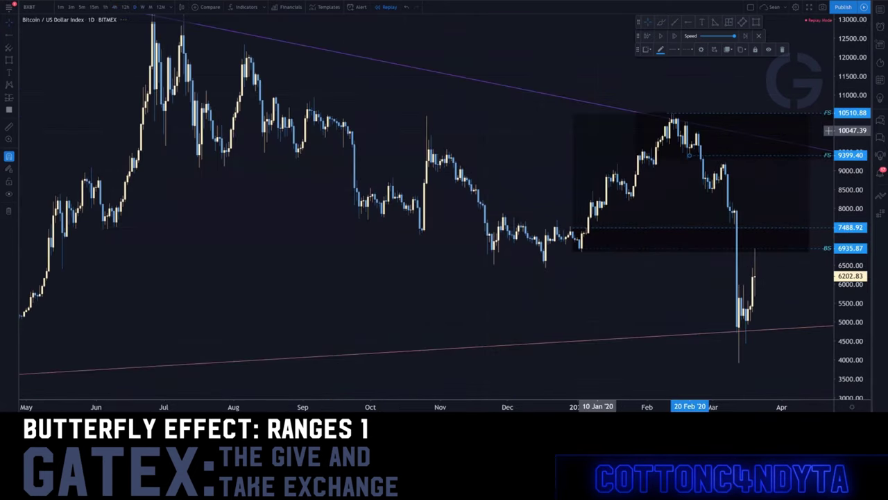
{"action": "scroll", "coordinate": [828, 163], "scroll_direction": "up", "scroll_amount": 3}
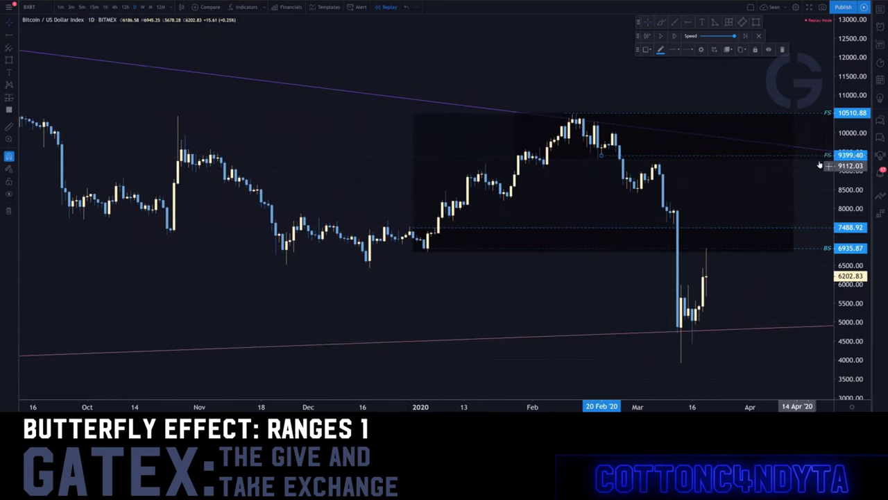
{"action": "double_click", "coordinate": [808, 155]}
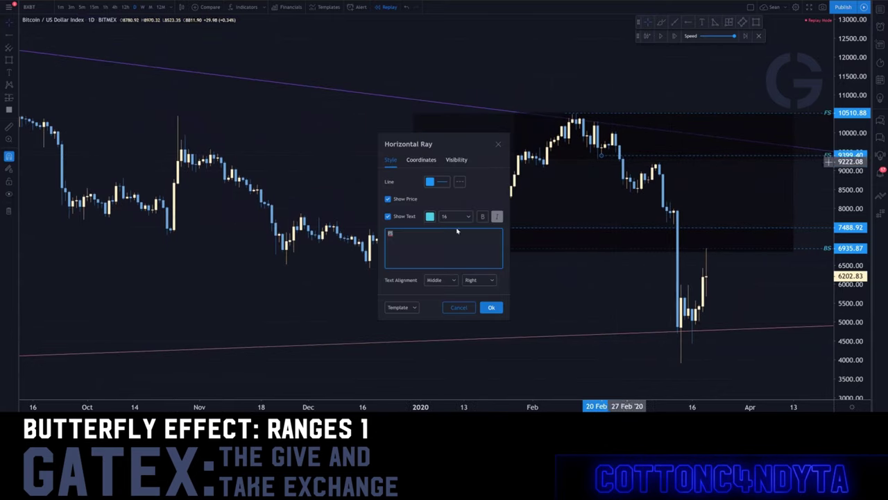
{"action": "left_click", "coordinate": [487, 307]}
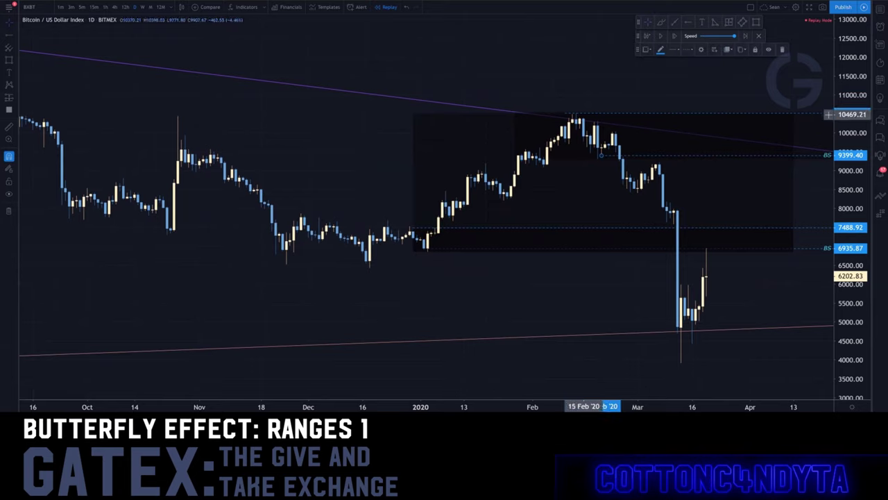
Step: Move the FS ray off the range high and set it at 9622.44 on the 22 February 2020 06:00 candle, using the 12-hour timeframe
{"action": "left_click_drag", "start_coordinate": [566, 112], "coordinate": [616, 132]}
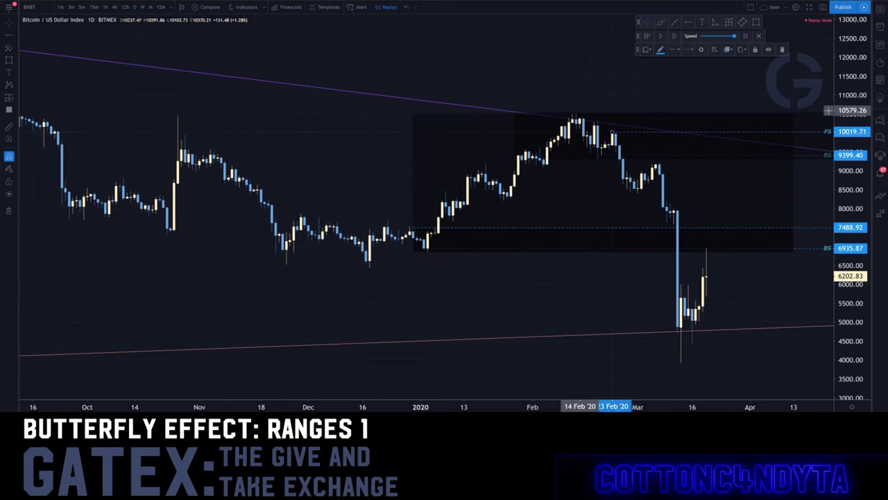
{"action": "left_click", "coordinate": [604, 154]}
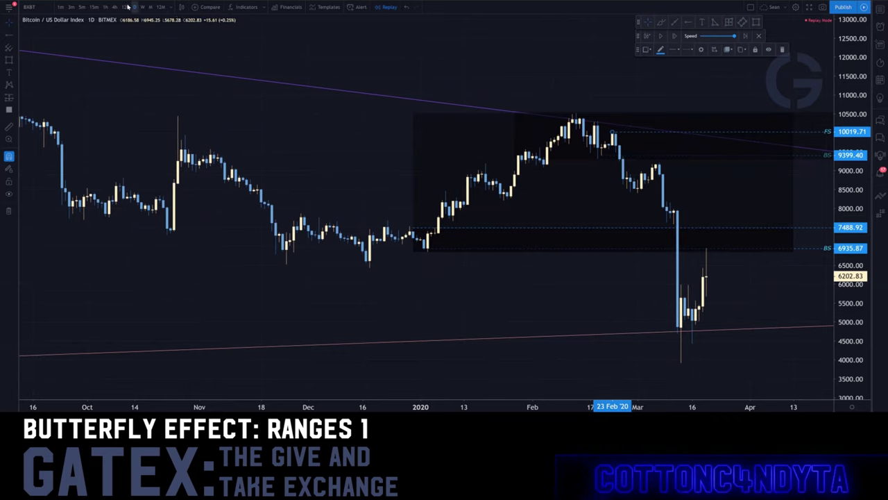
{"action": "left_click", "coordinate": [127, 7]}
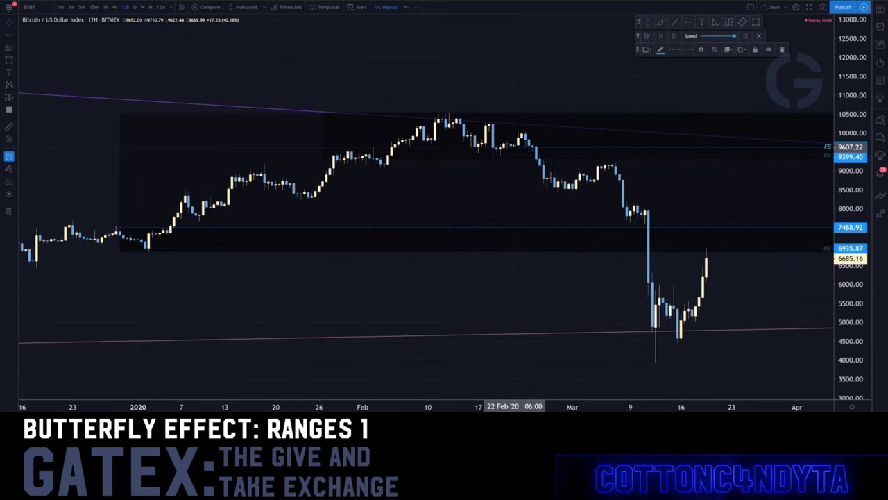
Step: On the 4-hour timeframe, copy the FS ray up to 9846.17 and relabel the ray at 9622.44 as BS FS
{"action": "left_click", "coordinate": [115, 7]}
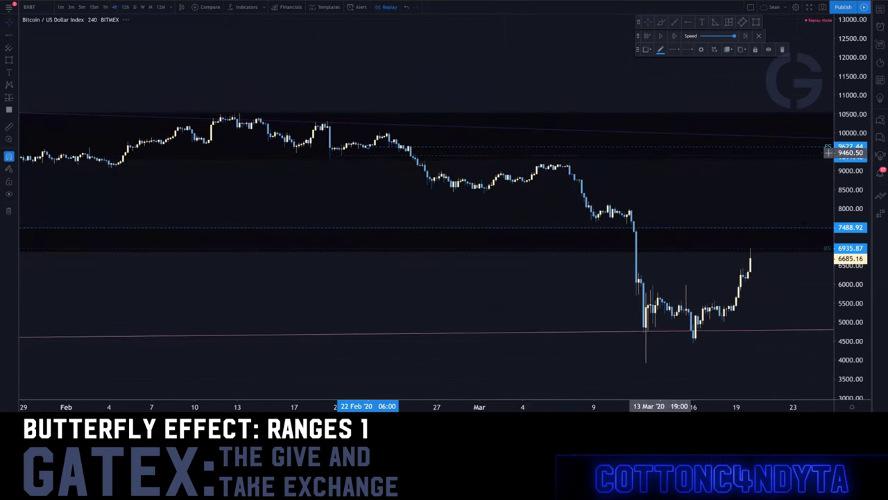
{"action": "left_click_drag", "start_coordinate": [826, 212], "coordinate": [732, 25]}
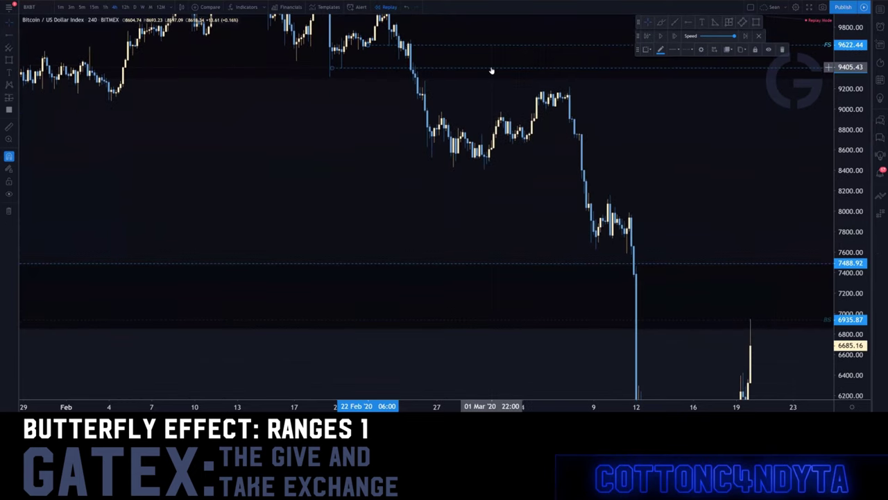
{"action": "scroll", "coordinate": [491, 71], "scroll_direction": "down", "scroll_amount": 2}
{"action": "left_click_drag", "start_coordinate": [373, 176], "coordinate": [292, 283]}
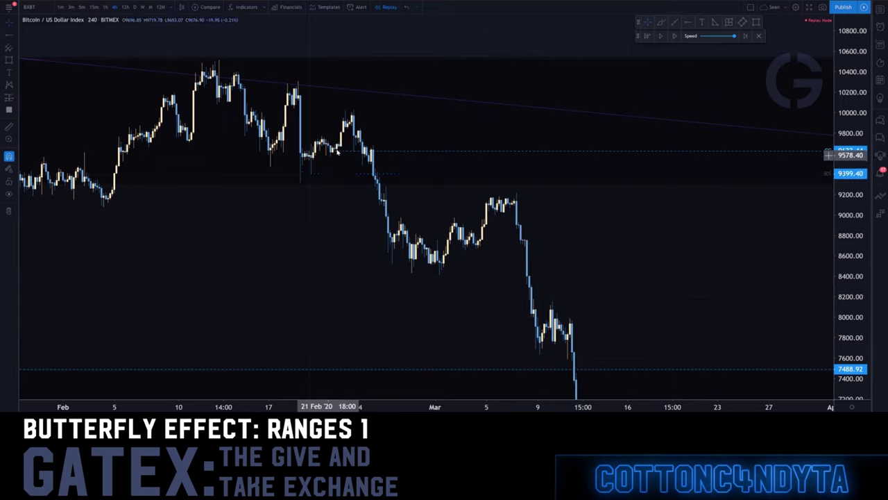
{"action": "left_click_drag", "start_coordinate": [337, 151], "coordinate": [345, 133]}
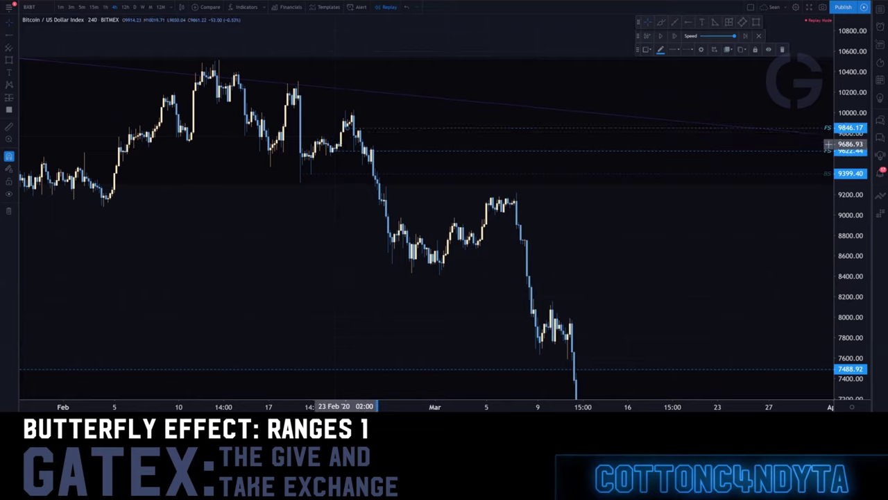
{"action": "double_click", "coordinate": [334, 151]}
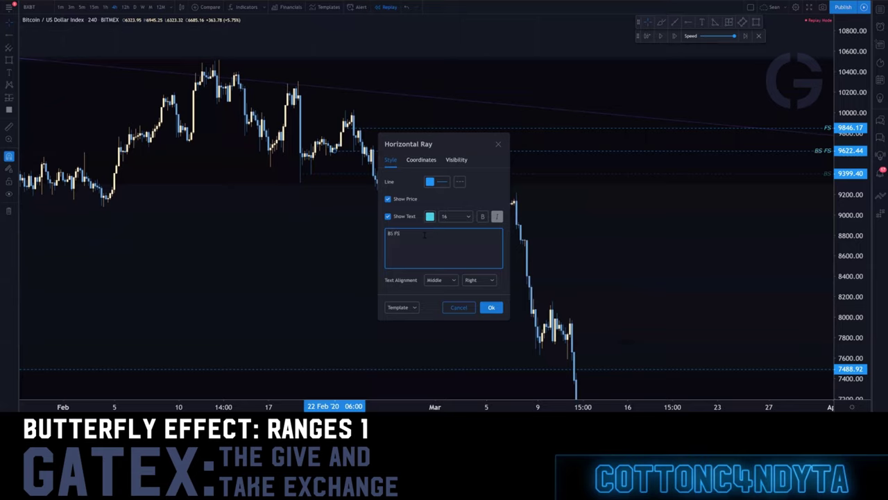
{"action": "left_click", "coordinate": [491, 307]}
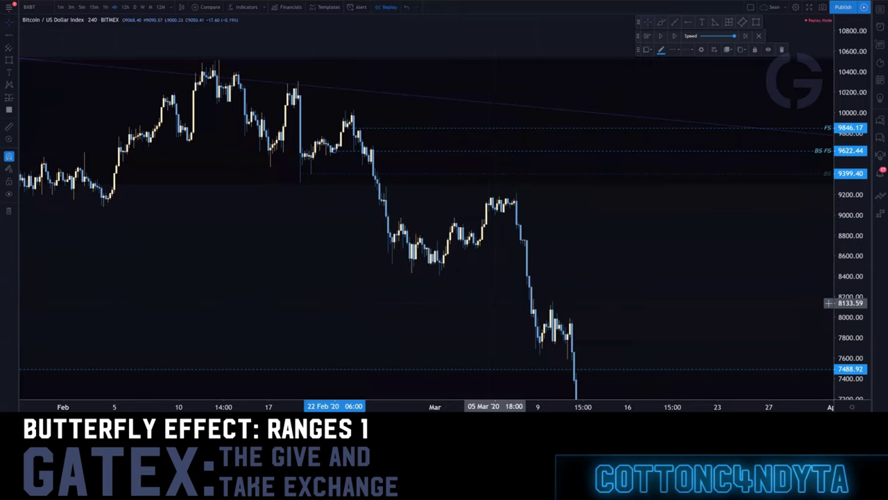
Step: Sketch the price path between the BS and FS rays around 23 February 2020 with red brush strokes and remove the strokes
{"action": "left_click", "coordinate": [661, 23]}
{"action": "mouse_move", "coordinate": [315, 247]}
{"action": "left_mouse_down"}
{"action": "mouse_move", "coordinate": [343, 178]}
{"action": "mouse_move", "coordinate": [351, 185]}
{"action": "mouse_move", "coordinate": [357, 157]}
{"action": "mouse_move", "coordinate": [327, 154]}
{"action": "mouse_move", "coordinate": [347, 142]}
{"action": "mouse_move", "coordinate": [345, 131]}
{"action": "left_mouse_up"}
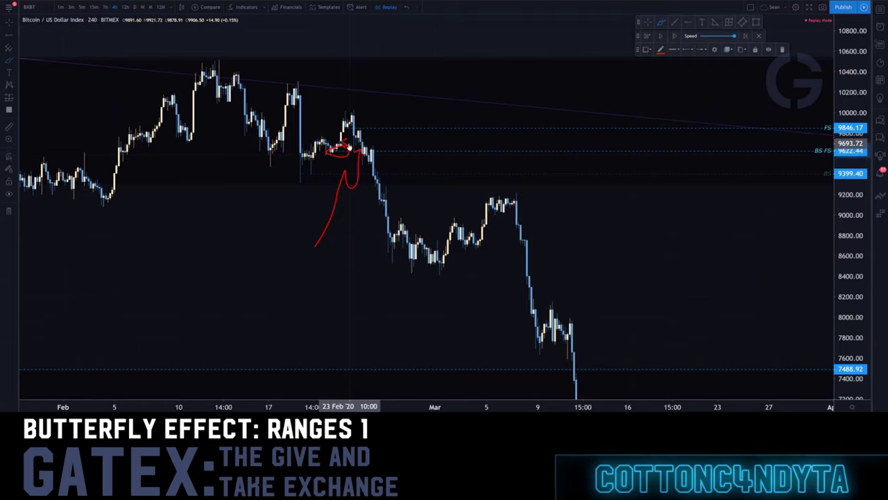
{"action": "key", "text": "ctrl+z"}
{"action": "left_click_drag", "start_coordinate": [360, 148], "coordinate": [383, 179]}
{"action": "mouse_move", "coordinate": [361, 142]}
{"action": "left_mouse_down"}
{"action": "mouse_move", "coordinate": [320, 154]}
{"action": "mouse_move", "coordinate": [347, 169]}
{"action": "mouse_move", "coordinate": [333, 146]}
{"action": "mouse_move", "coordinate": [351, 120]}
{"action": "left_mouse_up"}
{"action": "key", "text": "ctrl+z"}
{"action": "key", "text": "ctrl+z"}
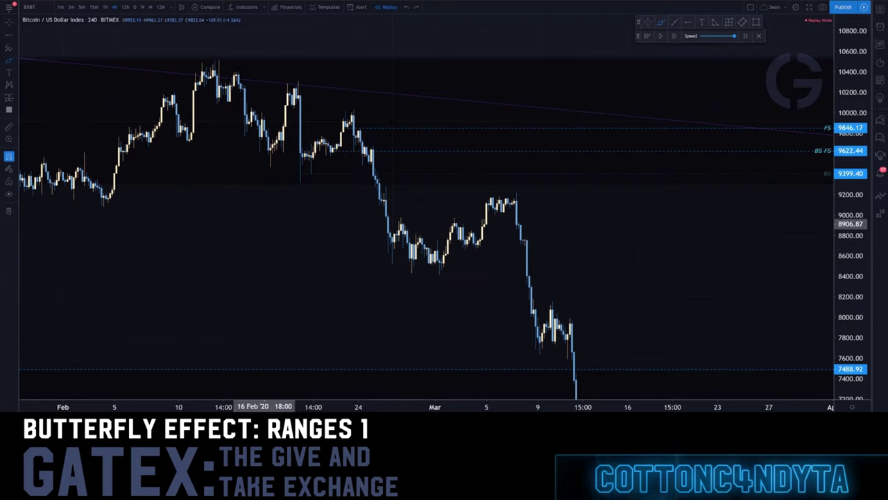
{"action": "mouse_move", "coordinate": [271, 225]}
{"action": "left_mouse_down"}
{"action": "mouse_move", "coordinate": [310, 182]}
{"action": "mouse_move", "coordinate": [323, 182]}
{"action": "mouse_move", "coordinate": [335, 152]}
{"action": "left_mouse_up"}
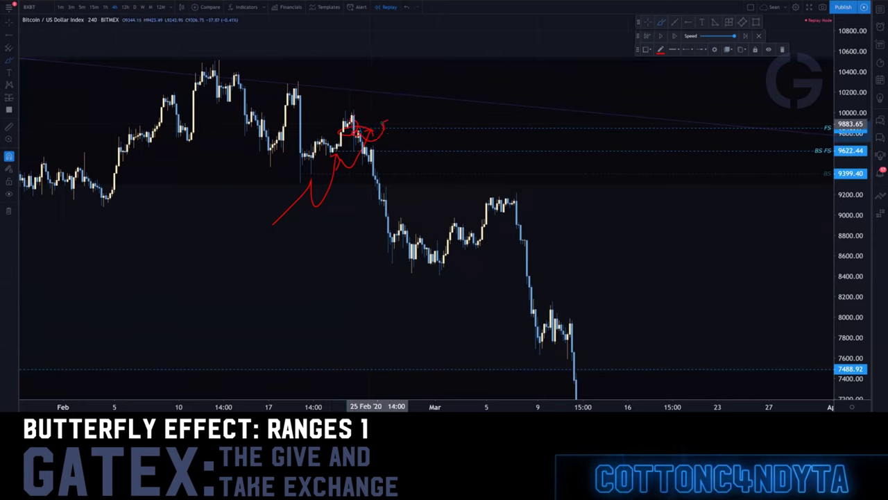
{"action": "key", "text": "Delete"}
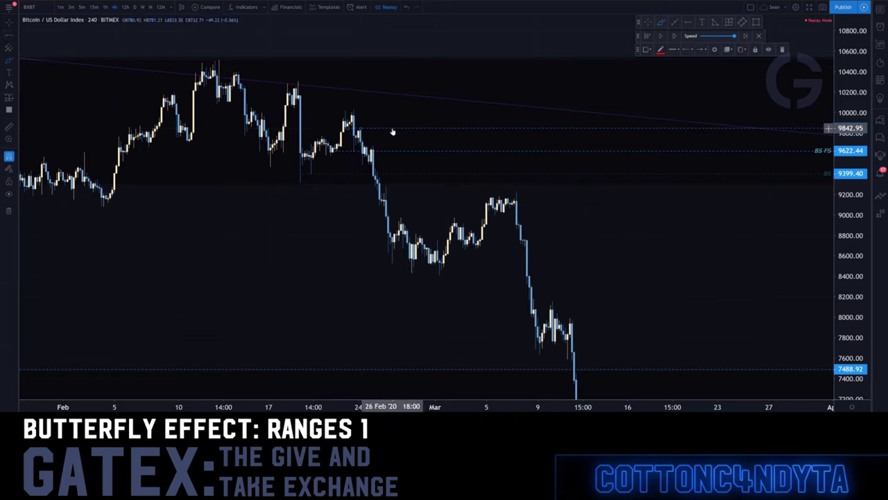
Step: Place a copy of the FS ray on the late-February swing high at 10024.75
{"action": "left_click", "coordinate": [355, 108]}
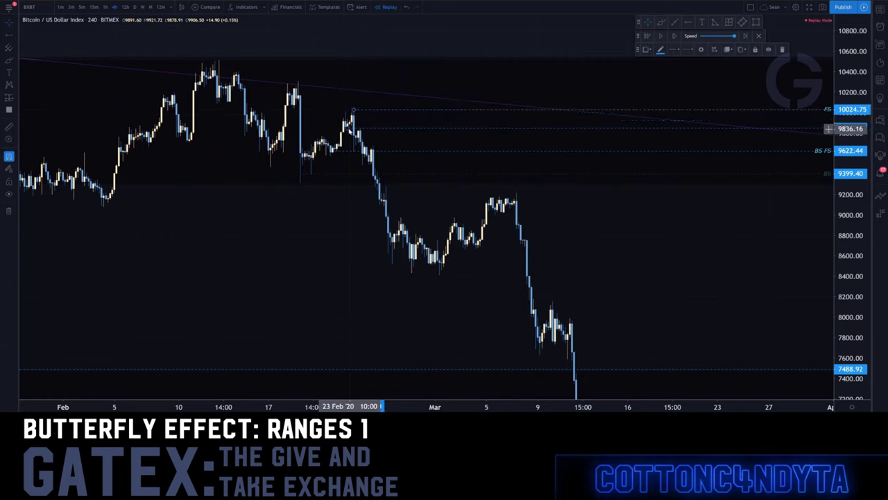
Step: On the 1-hour timeframe, move the FS ray off the swing high to 9880.99 on the 23 February 2020 16:00 candle
{"action": "left_click", "coordinate": [105, 7]}
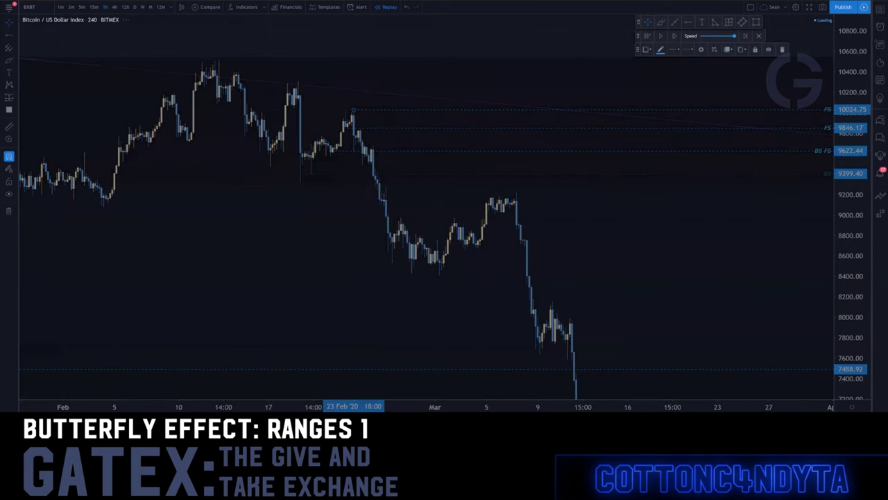
{"action": "left_click_drag", "start_coordinate": [381, 281], "coordinate": [614, 320]}
{"action": "scroll", "coordinate": [540, 303], "scroll_direction": "up", "scroll_amount": 8}
{"action": "scroll", "coordinate": [293, 269], "scroll_direction": "up", "scroll_amount": 5}
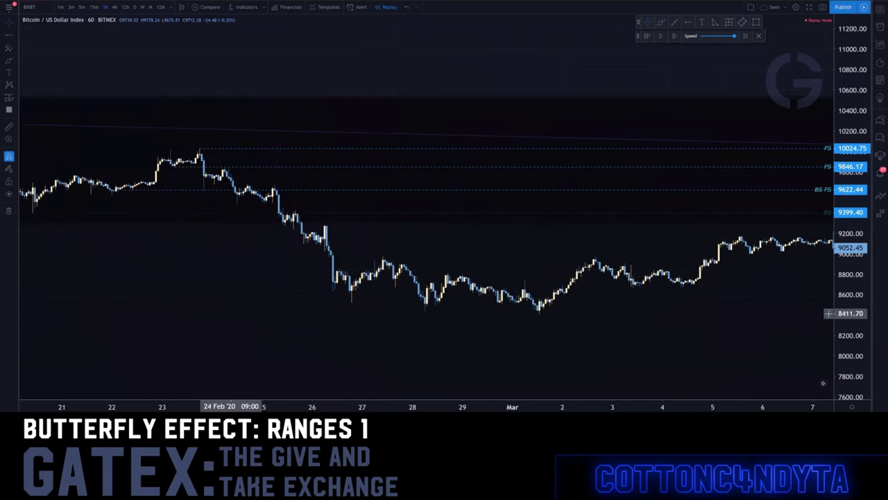
{"action": "left_click_drag", "start_coordinate": [389, 323], "coordinate": [478, 317]}
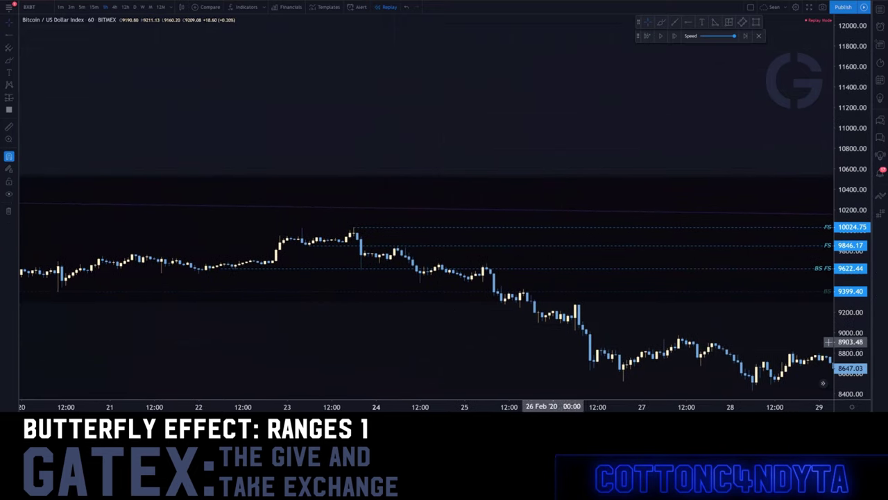
{"action": "left_click_drag", "start_coordinate": [850, 353], "coordinate": [850, 104]}
{"action": "left_click", "coordinate": [310, 324]}
{"action": "left_click", "coordinate": [342, 315]}
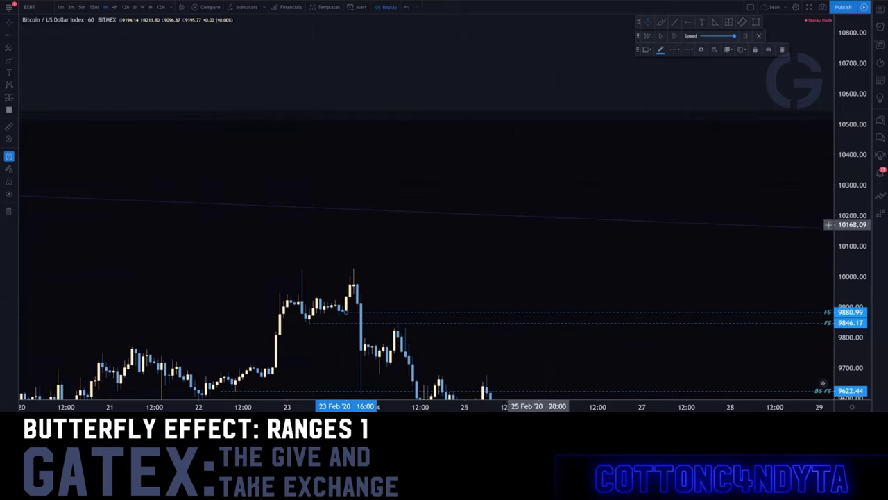
Step: Examine the hourly price action around the FS and BS FS rays from mid-February to the early March 2020 decline
{"action": "left_click_drag", "start_coordinate": [490, 95], "coordinate": [326, 44]}
{"action": "scroll", "coordinate": [454, 56], "scroll_direction": "down", "scroll_amount": 3}
{"action": "scroll", "coordinate": [411, 101], "scroll_direction": "down", "scroll_amount": 3}
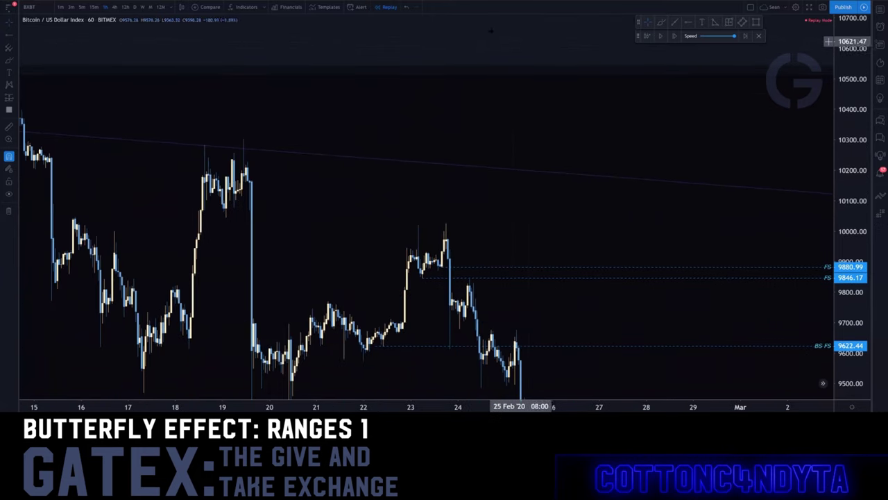
{"action": "left_click_drag", "start_coordinate": [492, 31], "coordinate": [350, 23]}
{"action": "left_click_drag", "start_coordinate": [851, 73], "coordinate": [822, 287]}
{"action": "scroll", "coordinate": [805, 287], "scroll_direction": "down", "scroll_amount": 5}
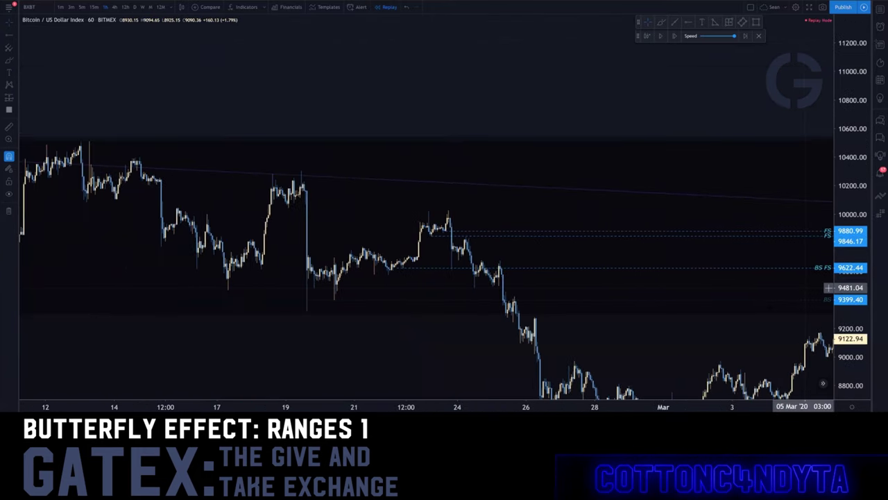
{"action": "left_click_drag", "start_coordinate": [526, 342], "coordinate": [270, 290]}
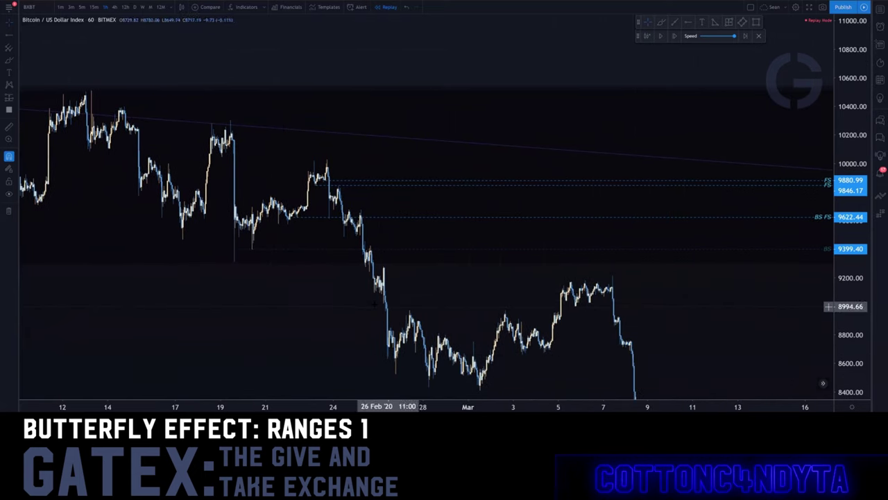
{"action": "scroll", "coordinate": [367, 304], "scroll_direction": "down", "scroll_amount": 2}
{"action": "scroll", "coordinate": [381, 308], "scroll_direction": "down", "scroll_amount": 3}
{"action": "left_click_drag", "start_coordinate": [462, 325], "coordinate": [257, 338]}
{"action": "scroll", "coordinate": [292, 267], "scroll_direction": "up", "scroll_amount": 5}
{"action": "left_click_drag", "start_coordinate": [158, 312], "coordinate": [390, 313]}
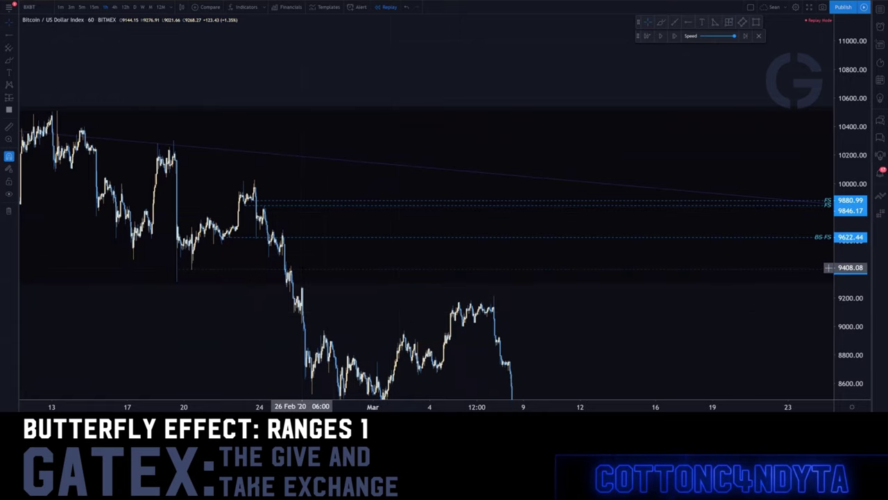
{"action": "left_click_drag", "start_coordinate": [281, 74], "coordinate": [570, 83]}
{"action": "scroll", "coordinate": [571, 83], "scroll_direction": "up", "scroll_amount": 4}
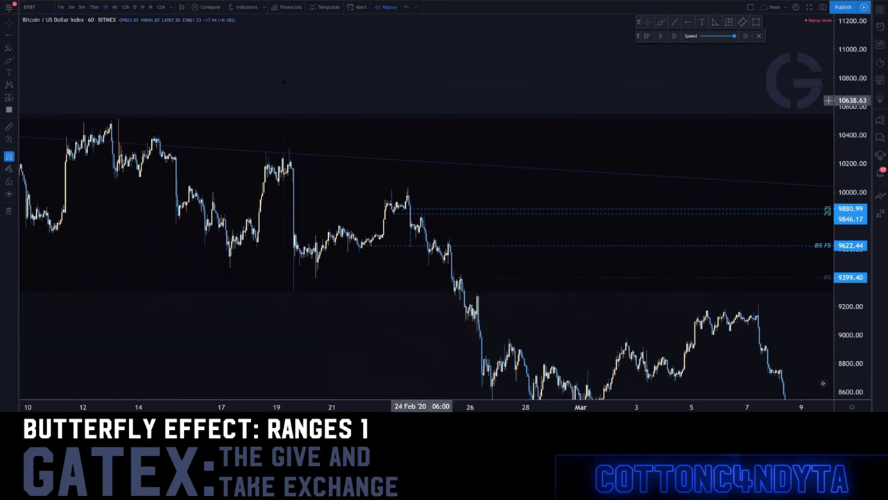
Step: Copy the BS FS ray from 9622.44 up to 9679.67 on the 22 February 2020 20:00 candle
{"action": "left_click_drag", "start_coordinate": [302, 84], "coordinate": [630, 101]}
{"action": "left_click_drag", "start_coordinate": [861, 343], "coordinate": [857, 108]}
{"action": "scroll", "coordinate": [772, 220], "scroll_direction": "up", "scroll_amount": 8}
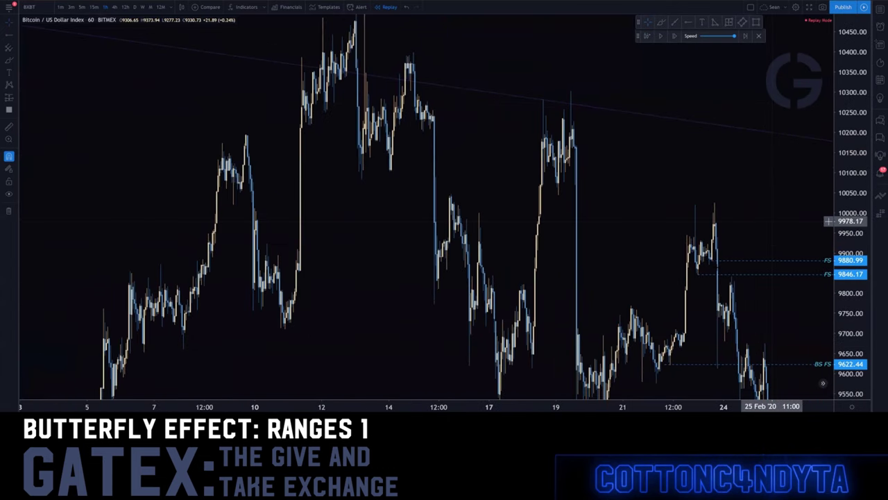
{"action": "left_click_drag", "start_coordinate": [711, 326], "coordinate": [580, 213]}
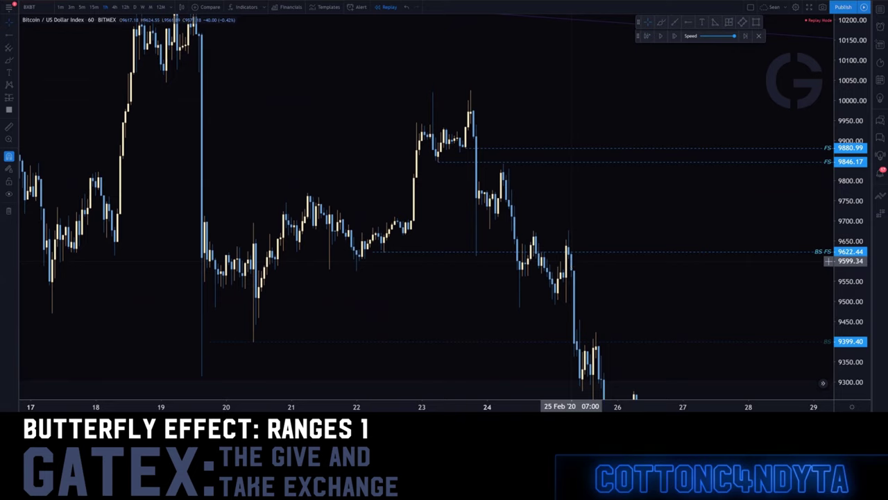
{"action": "left_click", "coordinate": [375, 252]}
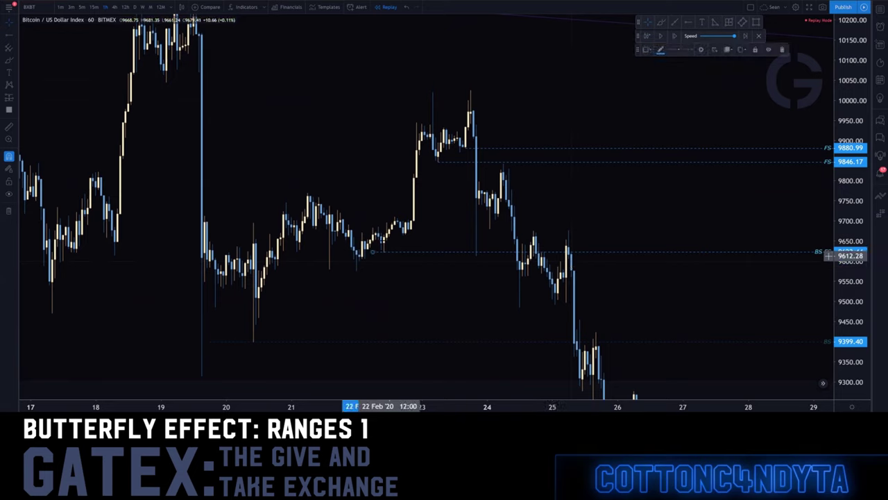
{"action": "left_click_drag", "start_coordinate": [382, 238], "coordinate": [412, 238]}
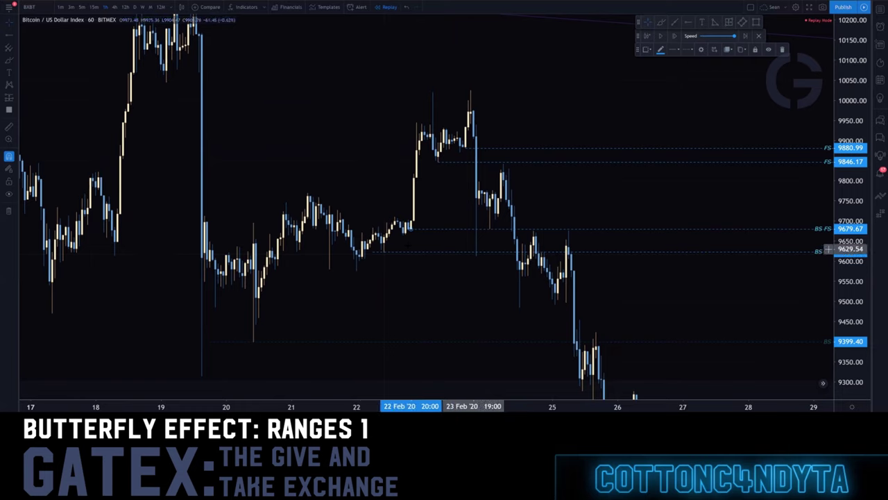
Step: Sketch the move from the 22 February low over the swing high toward 9679.67 in red brush and undo the strokes
{"action": "left_click", "coordinate": [661, 25]}
{"action": "mouse_move", "coordinate": [386, 234]}
{"action": "left_mouse_down"}
{"action": "mouse_move", "coordinate": [382, 254]}
{"action": "mouse_move", "coordinate": [470, 103]}
{"action": "mouse_move", "coordinate": [465, 225]}
{"action": "left_mouse_up"}
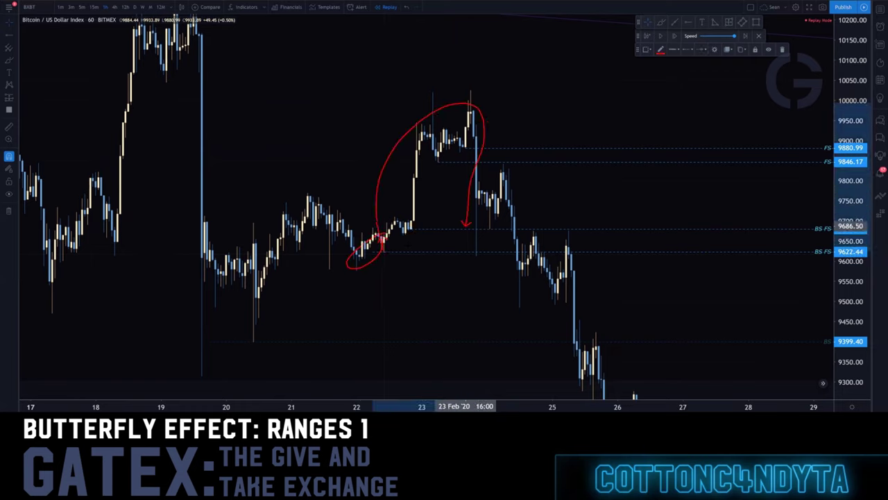
{"action": "key", "text": "ctrl+z"}
{"action": "key", "text": "ctrl+z"}
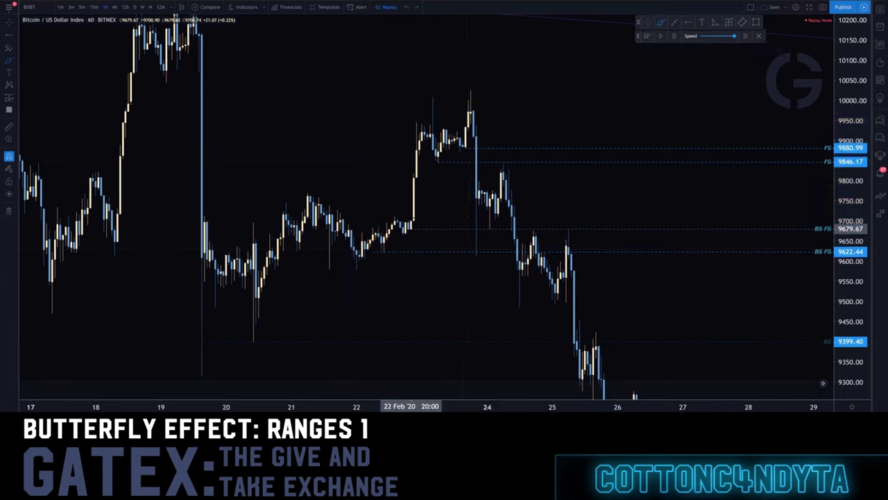
Step: Sketch red brush arrows and circles over the reactions at the FS and BS FS rays from 22 to 25 February and undo them
{"action": "left_click_drag", "start_coordinate": [417, 224], "coordinate": [411, 234]}
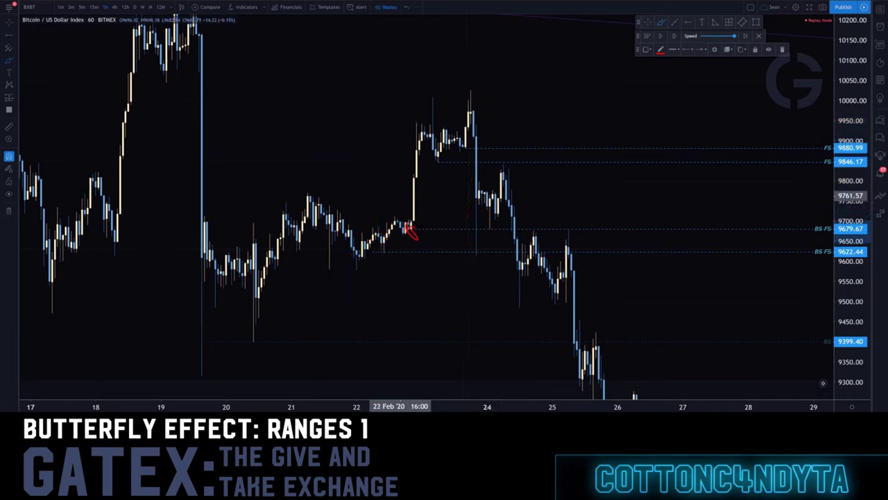
{"action": "mouse_move", "coordinate": [358, 159]}
{"action": "left_mouse_down"}
{"action": "mouse_move", "coordinate": [443, 213]}
{"action": "mouse_move", "coordinate": [443, 244]}
{"action": "mouse_move", "coordinate": [517, 160]}
{"action": "left_mouse_up"}
{"action": "mouse_move", "coordinate": [431, 159]}
{"action": "left_mouse_down"}
{"action": "mouse_move", "coordinate": [440, 172]}
{"action": "mouse_move", "coordinate": [450, 148]}
{"action": "mouse_move", "coordinate": [507, 141]}
{"action": "left_mouse_up"}
{"action": "left_click_drag", "start_coordinate": [438, 122], "coordinate": [495, 152]}
{"action": "mouse_move", "coordinate": [427, 159]}
{"action": "left_mouse_down"}
{"action": "mouse_move", "coordinate": [471, 188]}
{"action": "mouse_move", "coordinate": [418, 147]}
{"action": "left_mouse_up"}
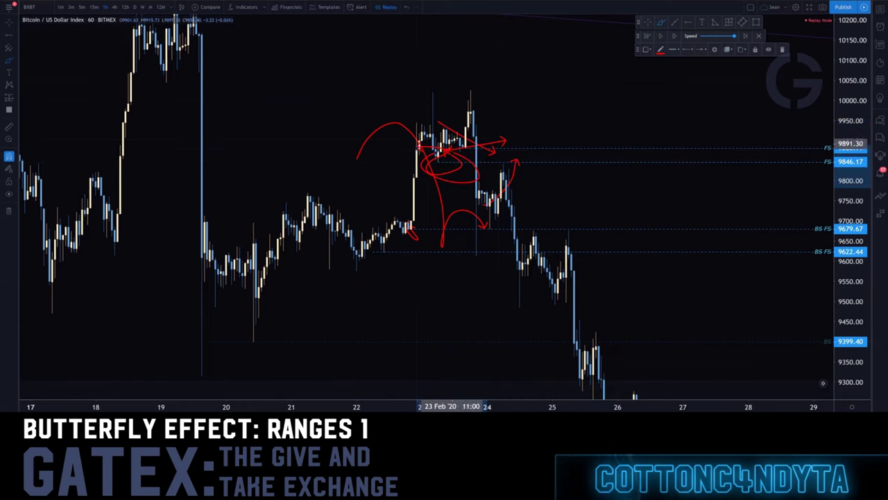
{"action": "mouse_move", "coordinate": [501, 173]}
{"action": "left_mouse_down"}
{"action": "mouse_move", "coordinate": [501, 293]}
{"action": "mouse_move", "coordinate": [520, 306]}
{"action": "mouse_move", "coordinate": [534, 236]}
{"action": "left_mouse_up"}
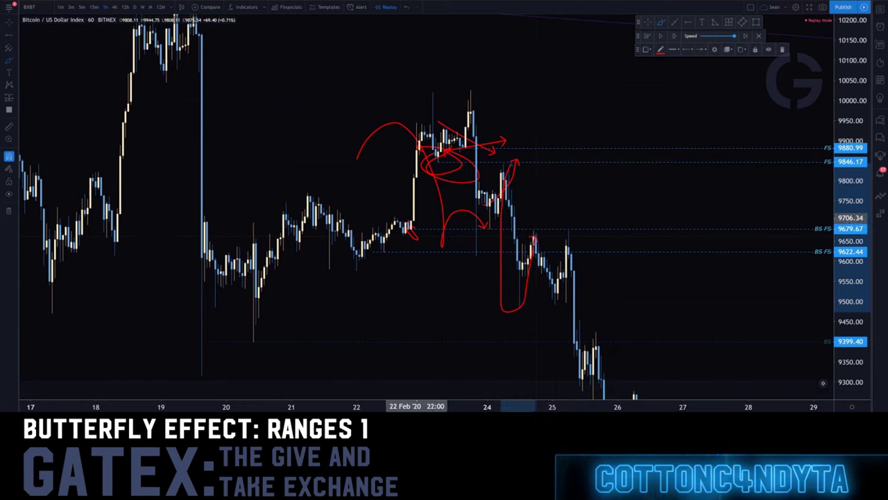
{"action": "left_click_drag", "start_coordinate": [416, 220], "coordinate": [407, 215]}
{"action": "left_click_drag", "start_coordinate": [531, 240], "coordinate": [558, 234]}
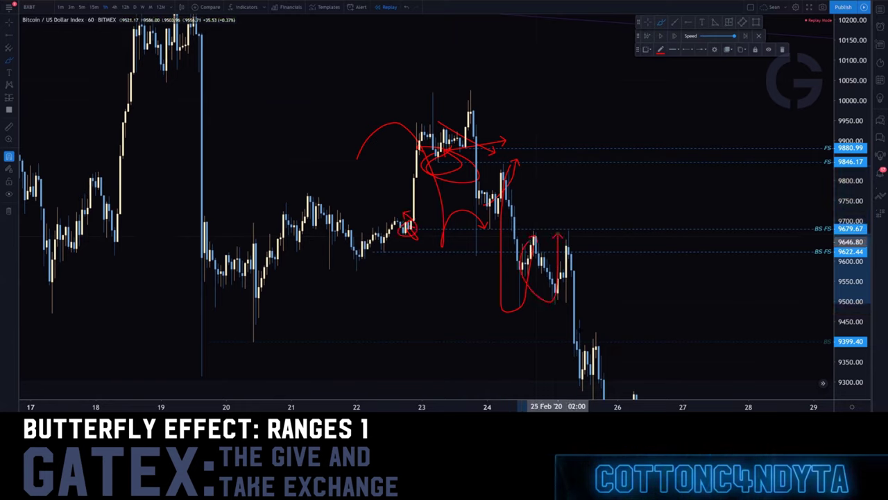
{"action": "key", "text": "ctrl+z"}
{"action": "key", "text": "ctrl+z"}
{"action": "key", "text": "ctrl+z"}
{"action": "key", "text": "ctrl+z"}
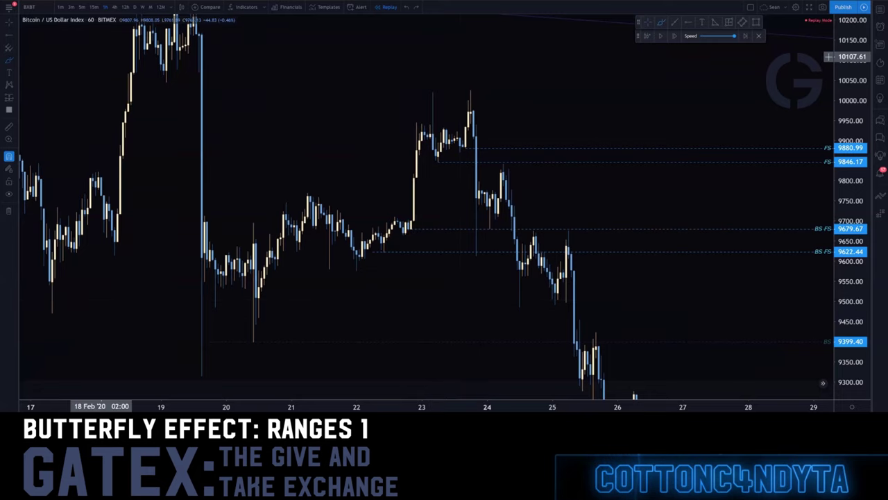
Step: Examine the full range box and the March 2020 crash and recovery into the BS ray at 6935.87
{"action": "left_click_drag", "start_coordinate": [849, 64], "coordinate": [835, 384]}
{"action": "scroll", "coordinate": [823, 384], "scroll_direction": "down", "scroll_amount": 12}
{"action": "left_click_drag", "start_coordinate": [729, 323], "coordinate": [234, 239]}
{"action": "scroll", "coordinate": [430, 302], "scroll_direction": "down", "scroll_amount": 3}
{"action": "left_click_drag", "start_coordinate": [393, 230], "coordinate": [301, 118]}
{"action": "scroll", "coordinate": [527, 315], "scroll_direction": "down", "scroll_amount": 8}
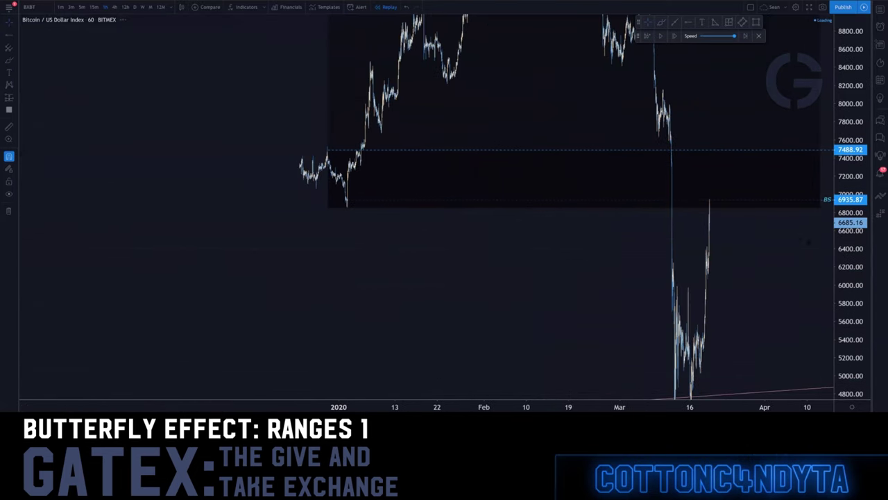
{"action": "left_click_drag", "start_coordinate": [362, 258], "coordinate": [237, 260]}
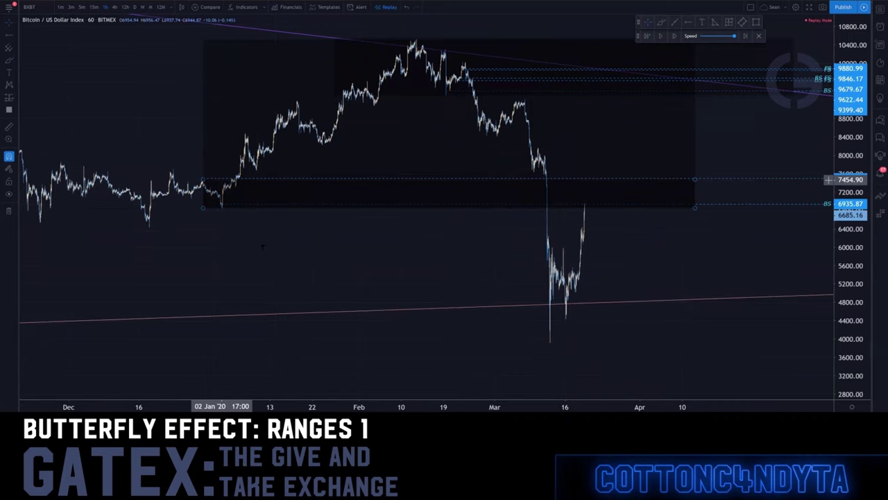
{"action": "scroll", "coordinate": [523, 260], "scroll_direction": "up", "scroll_amount": 8}
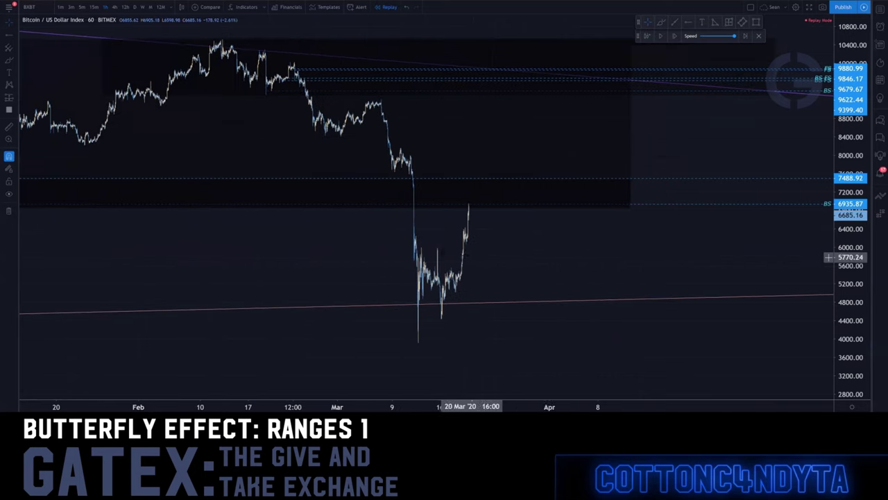
{"action": "left_click_drag", "start_coordinate": [343, 246], "coordinate": [700, 315]}
{"action": "scroll", "coordinate": [687, 318], "scroll_direction": "up", "scroll_amount": 7}
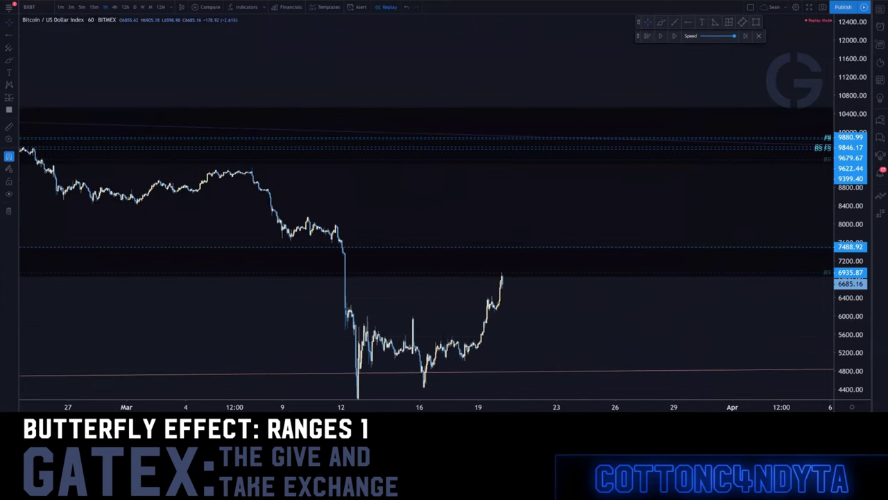
{"action": "left_click_drag", "start_coordinate": [850, 344], "coordinate": [850, 131]}
{"action": "scroll", "coordinate": [514, 298], "scroll_direction": "up", "scroll_amount": 3}
{"action": "left_click_drag", "start_coordinate": [480, 253], "coordinate": [618, 87]}
{"action": "scroll", "coordinate": [479, 236], "scroll_direction": "up", "scroll_amount": 6}
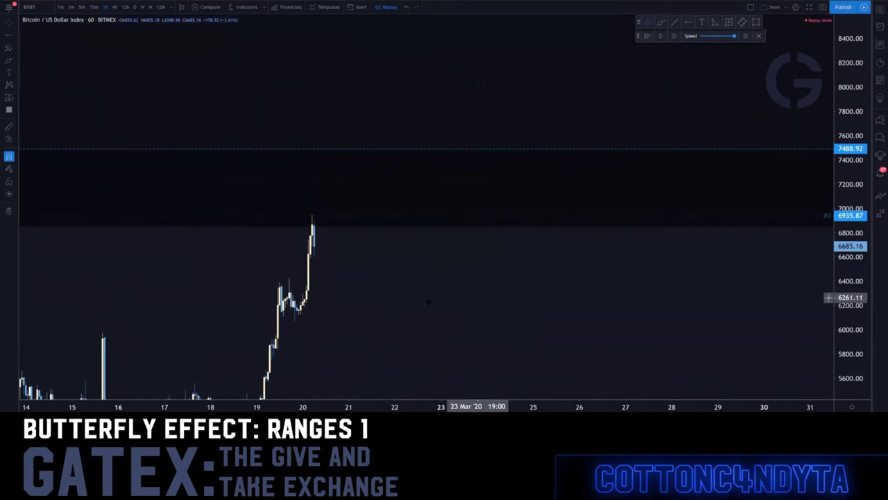
{"action": "left_click_drag", "start_coordinate": [410, 319], "coordinate": [552, 329]}
{"action": "scroll", "coordinate": [555, 319], "scroll_direction": "up", "scroll_amount": 3}
{"action": "left_click_drag", "start_coordinate": [426, 264], "coordinate": [550, 273]}
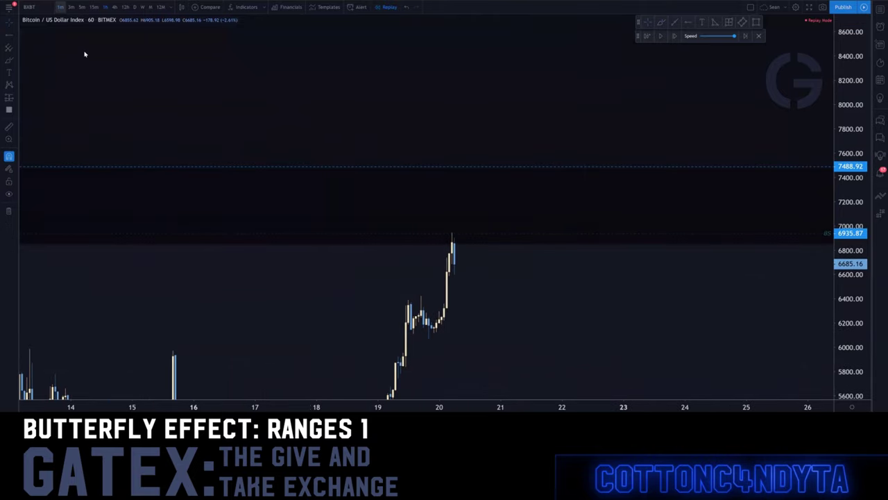
Step: Inspect the 20 March 2020 reaction at the 6935.87 BS ray on the 1-minute timeframe and measure downward from it
{"action": "left_click", "coordinate": [60, 7]}
{"action": "scroll", "coordinate": [275, 234], "scroll_direction": "down", "scroll_amount": 3}
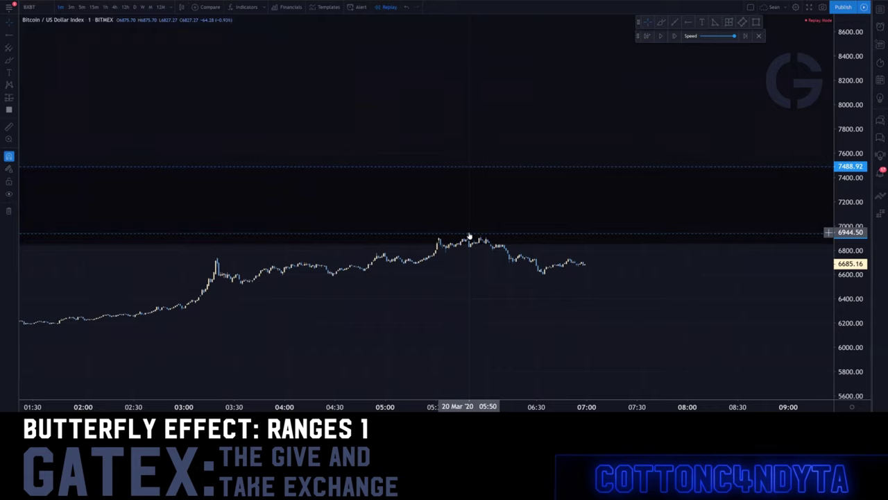
{"action": "left_click", "coordinate": [468, 234], "text": "shift"}
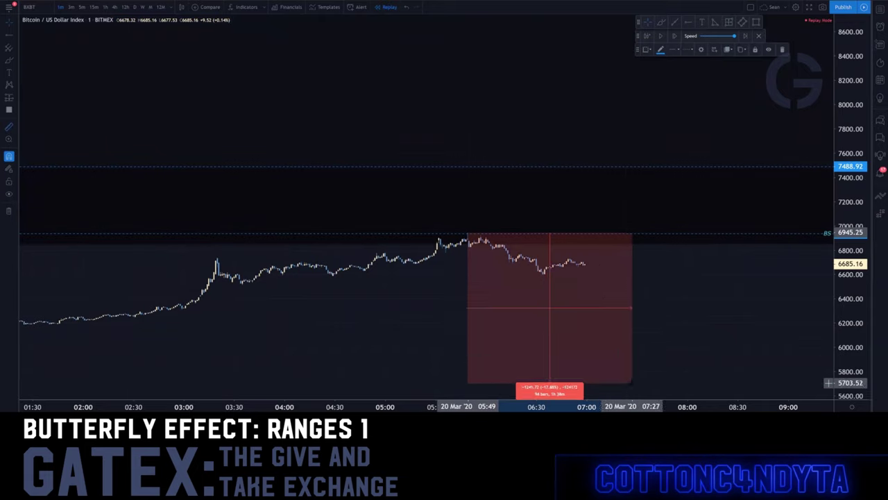
{"action": "scroll", "coordinate": [631, 382], "scroll_direction": "down", "scroll_amount": 3}
{"action": "left_click_drag", "start_coordinate": [847, 283], "coordinate": [848, 326]}
Step: Return to the 1-hour timeframe and play the replay forward past the 20 March 2020 reaction into 21 March, pausing it there
{"action": "left_click", "coordinate": [104, 7]}
{"action": "left_click_drag", "start_coordinate": [723, 300], "coordinate": [565, 304]}
{"action": "scroll", "coordinate": [573, 305], "scroll_direction": "down", "scroll_amount": 12}
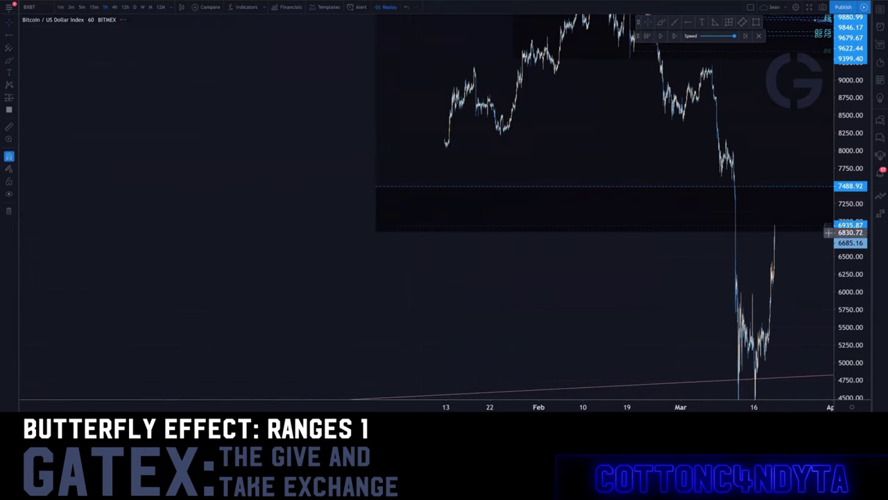
{"action": "scroll", "coordinate": [595, 317], "scroll_direction": "up", "scroll_amount": 4}
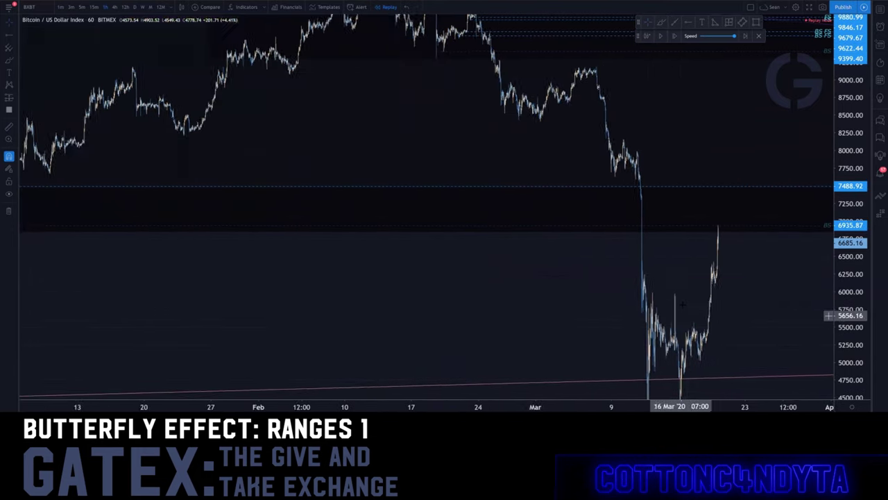
{"action": "scroll", "coordinate": [683, 305], "scroll_direction": "up", "scroll_amount": 6}
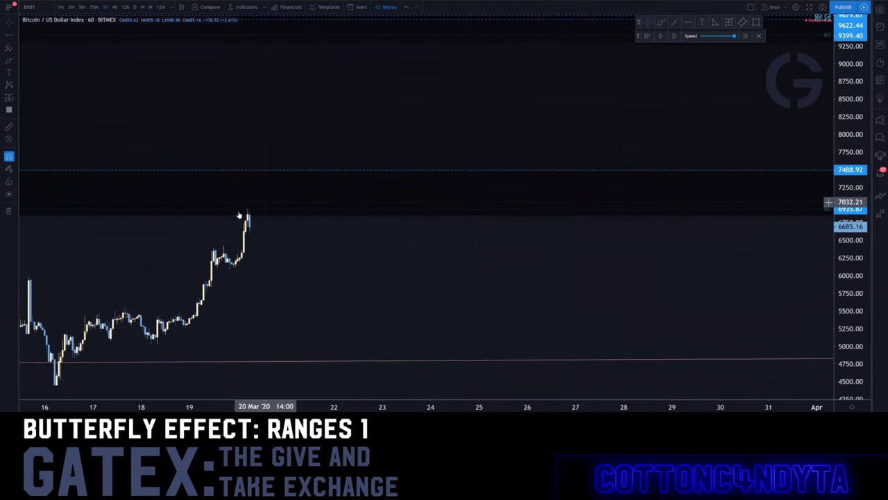
{"action": "left_click", "coordinate": [661, 36]}
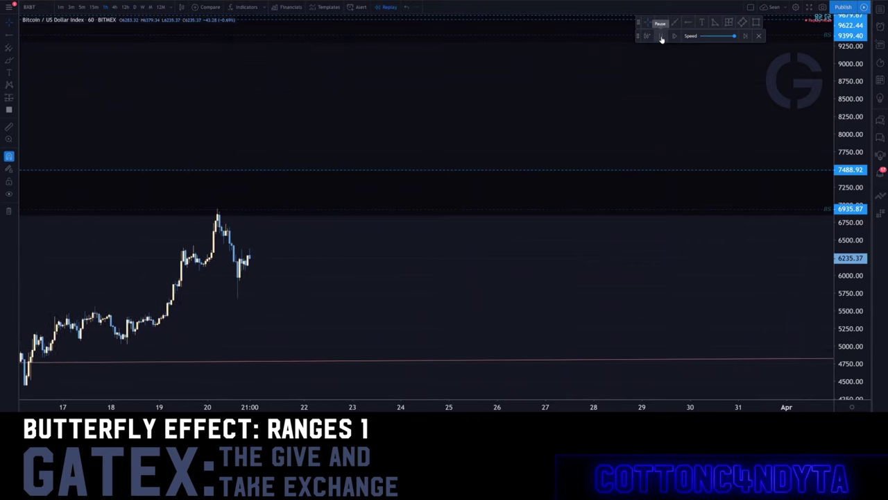
{"action": "left_click", "coordinate": [661, 36]}
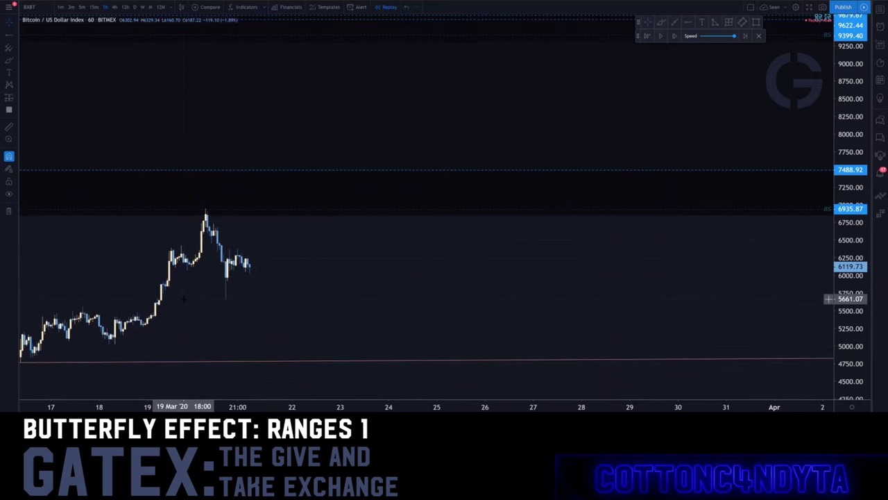
Step: Place a horizontal ray at 5677.99 starting at the 19 March 2020 rally, level with the 20 March wick low
{"action": "left_click_drag", "start_coordinate": [184, 299], "coordinate": [400, 300]}
{"action": "left_click", "coordinate": [688, 22]}
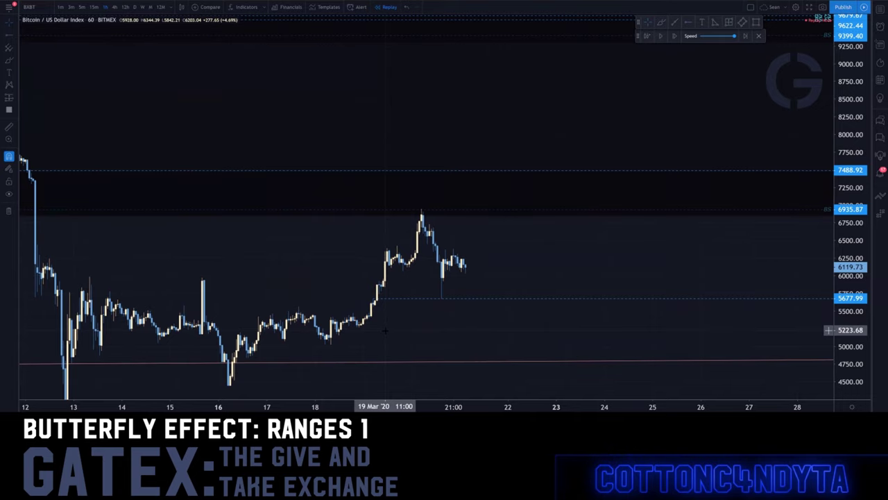
{"action": "left_click_drag", "start_coordinate": [516, 258], "coordinate": [576, 224]}
{"action": "left_click_drag", "start_coordinate": [858, 358], "coordinate": [855, 228]}
{"action": "left_click_drag", "start_coordinate": [648, 351], "coordinate": [606, 192]}
{"action": "left_click_drag", "start_coordinate": [402, 211], "coordinate": [392, 201]}
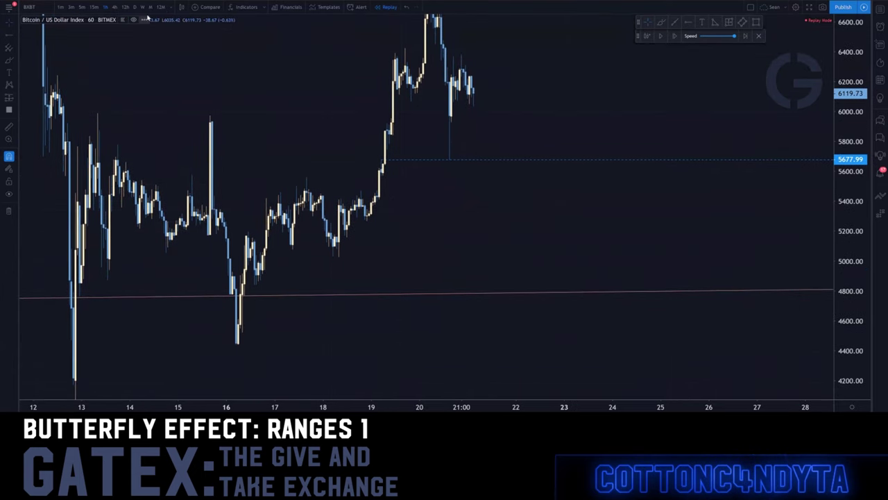
Step: On the 4-hour timeframe, place horizontal rays at 5297.42 and 6389.71, marking the base and first high of the 19 March 2020 rally
{"action": "left_click", "coordinate": [116, 7]}
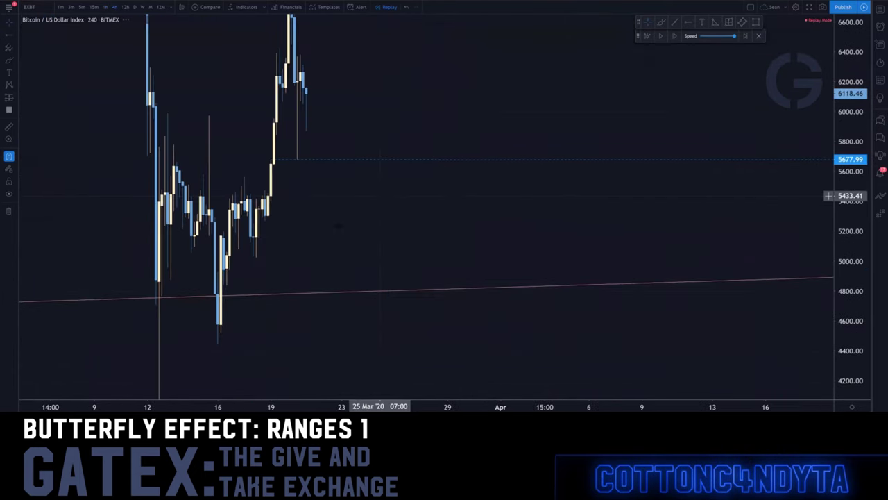
{"action": "left_click_drag", "start_coordinate": [327, 220], "coordinate": [501, 274]}
{"action": "left_click_drag", "start_coordinate": [851, 88], "coordinate": [851, 239]}
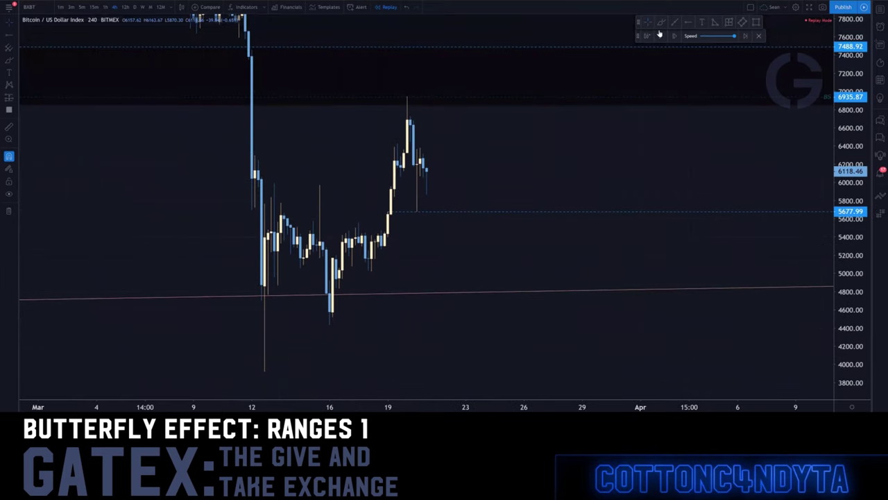
{"action": "left_click", "coordinate": [686, 25]}
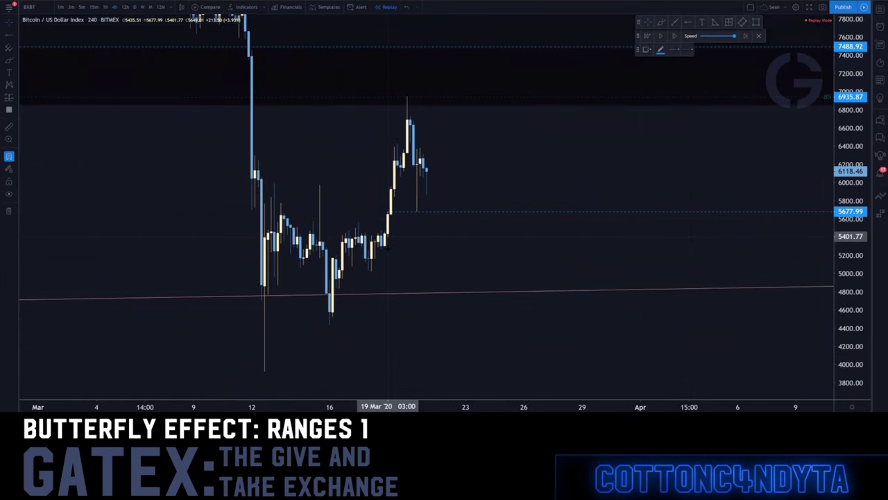
{"action": "left_click", "coordinate": [385, 246]}
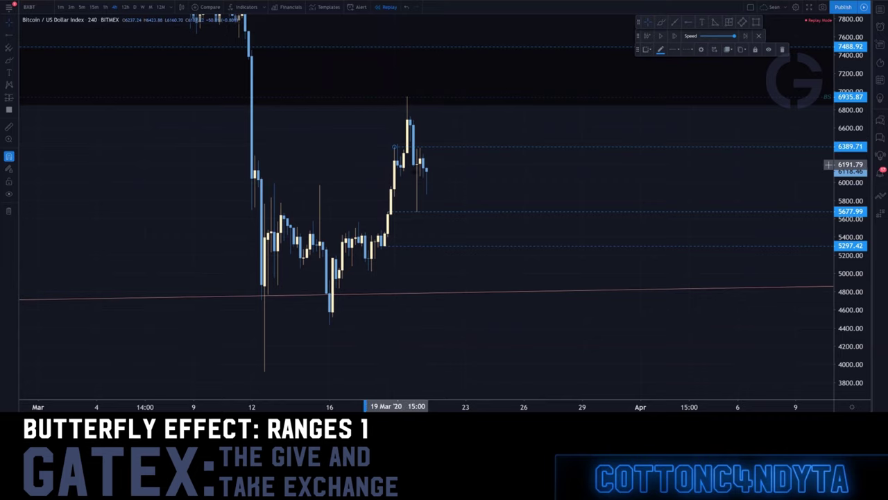
Step: Switch to the 1-hour timeframe and place a horizontal ray at 5473.20 starting on 19 March 2020
{"action": "left_click", "coordinate": [105, 7]}
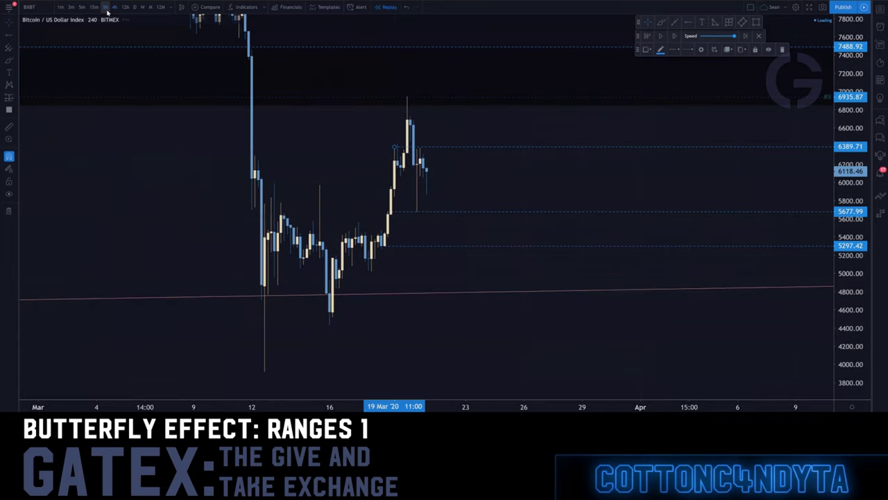
{"action": "scroll", "coordinate": [413, 232], "scroll_direction": "down", "scroll_amount": 1}
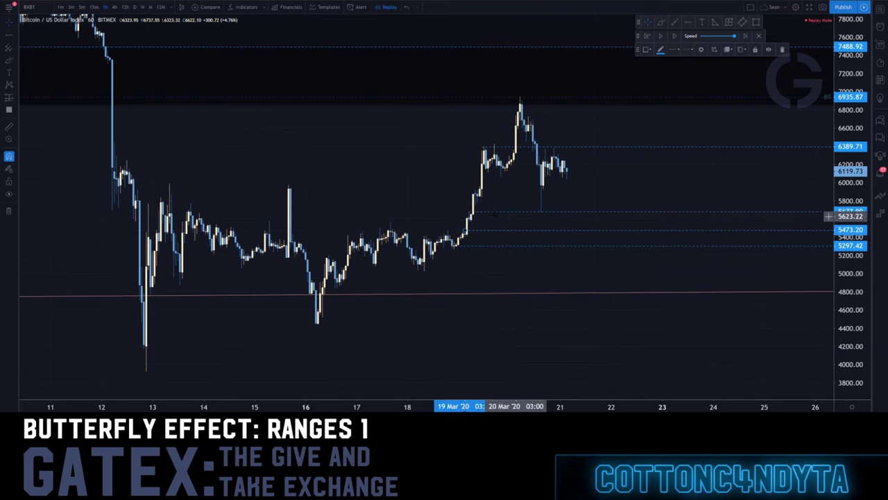
{"action": "scroll", "coordinate": [481, 209], "scroll_direction": "up", "scroll_amount": 4}
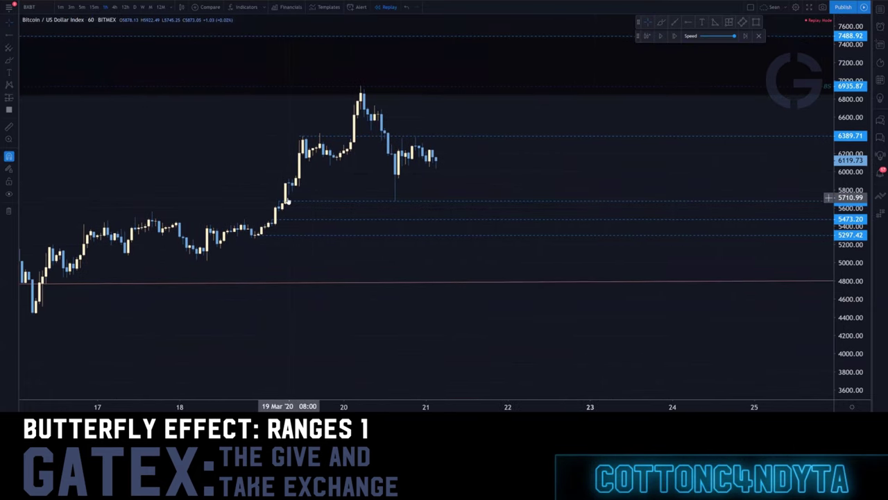
Step: Invert the price scale to examine the 19 March 2020 move against its rays on the 1-hour and 15-minute timeframes, and restore the scale
{"action": "key", "text": "alt+i"}
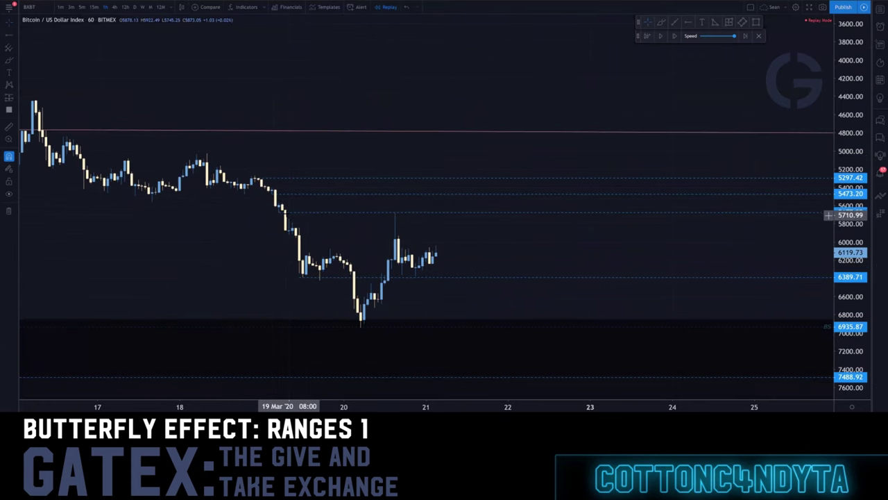
{"action": "scroll", "coordinate": [292, 219], "scroll_direction": "down", "scroll_amount": 5}
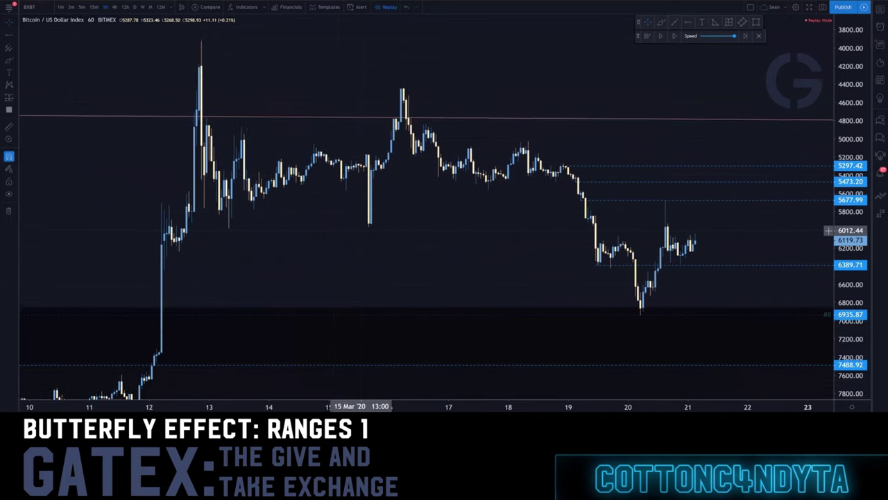
{"action": "scroll", "coordinate": [361, 230], "scroll_direction": "up", "scroll_amount": 5}
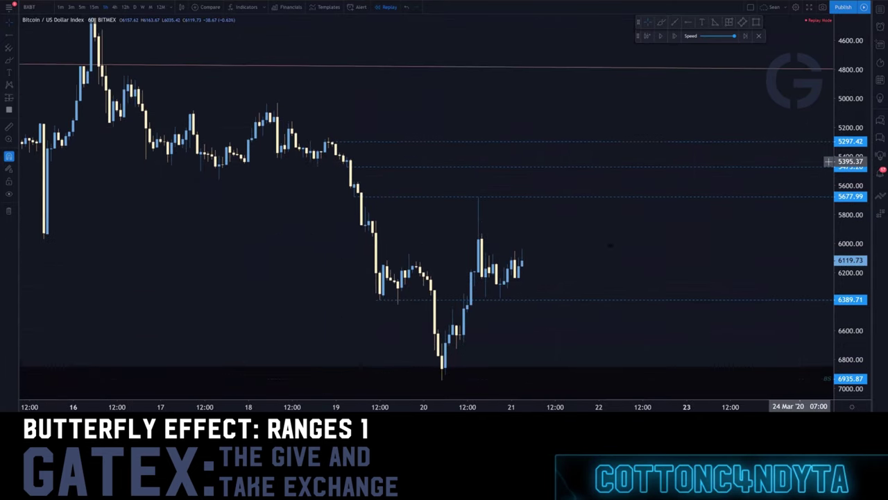
{"action": "scroll", "coordinate": [654, 232], "scroll_direction": "up", "scroll_amount": 4}
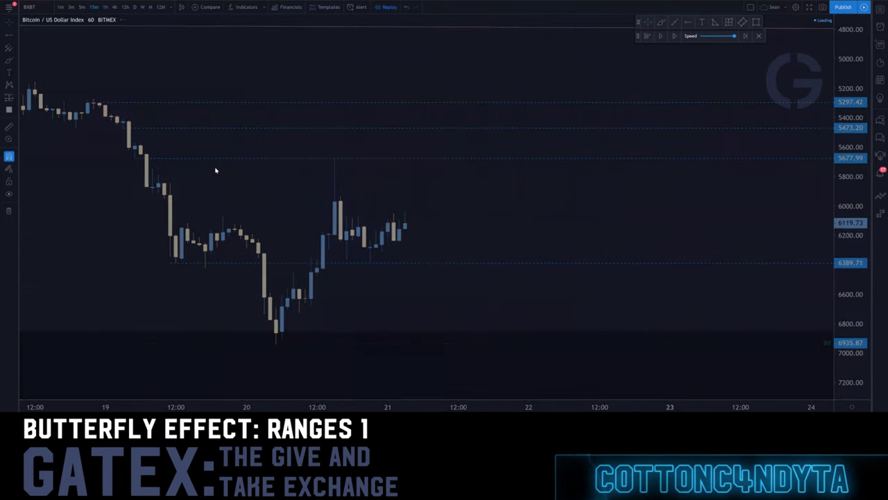
{"action": "scroll", "coordinate": [292, 157], "scroll_direction": "down", "scroll_amount": 6}
{"action": "scroll", "coordinate": [279, 174], "scroll_direction": "up", "scroll_amount": 2}
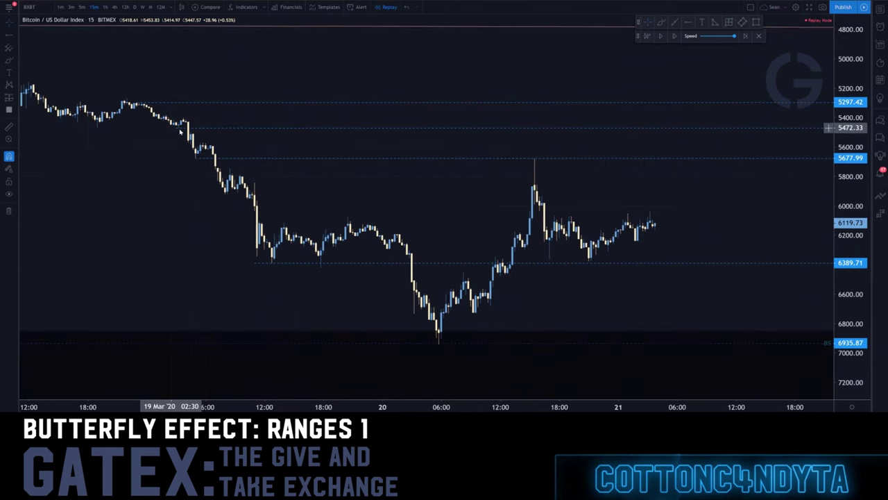
{"action": "left_click_drag", "start_coordinate": [176, 129], "coordinate": [208, 150]}
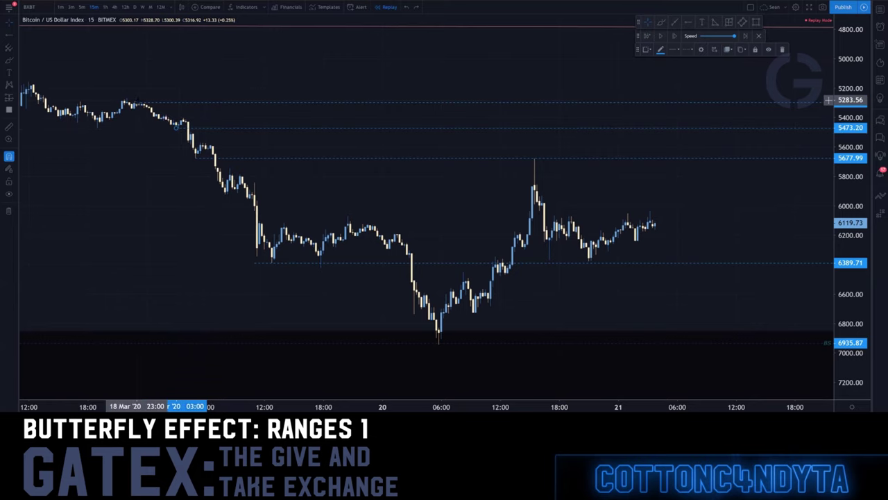
{"action": "scroll", "coordinate": [278, 129], "scroll_direction": "down", "scroll_amount": 4}
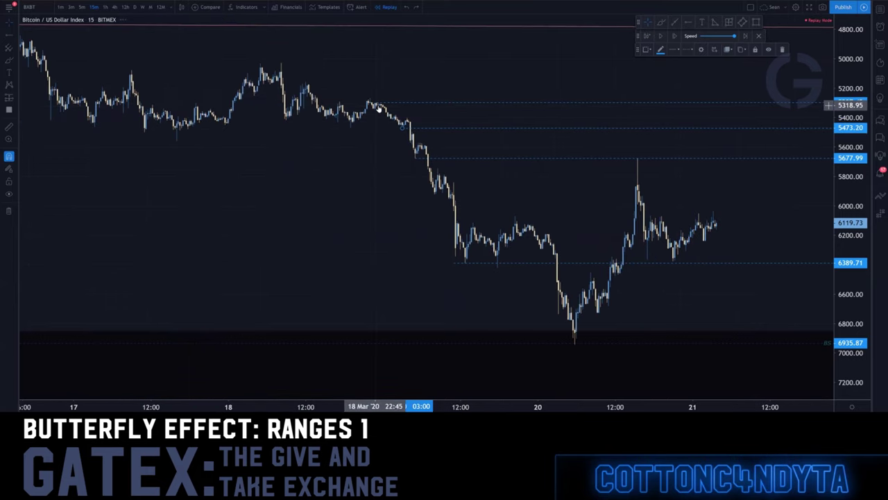
{"action": "key", "text": "alt+i"}
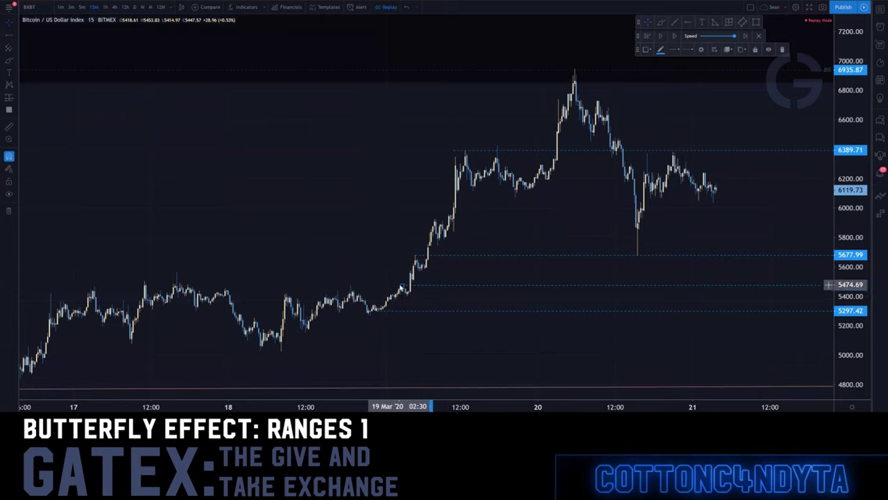
Step: Move the 5473.20 ray back to the 18 March 2020 high at 5473.09, and shift the lowest ray to 5303.17 on the 1-hour chart
{"action": "left_click_drag", "start_coordinate": [184, 279], "coordinate": [181, 278]}
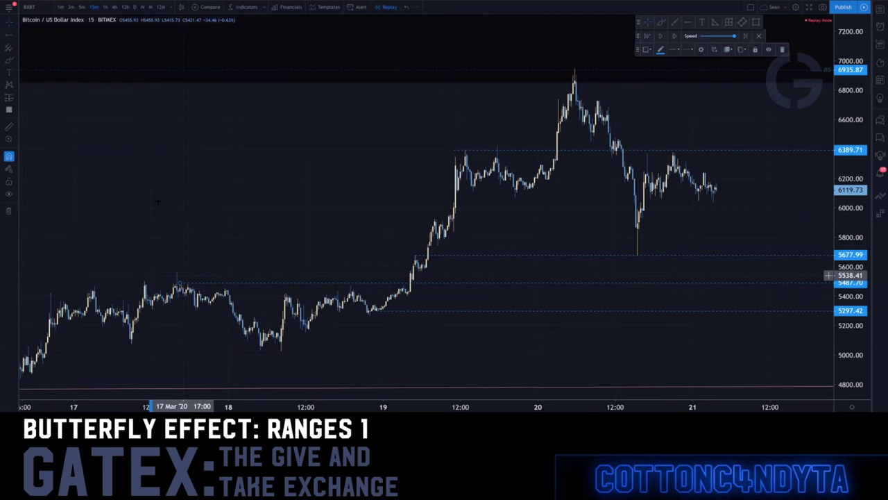
{"action": "left_click", "coordinate": [105, 7]}
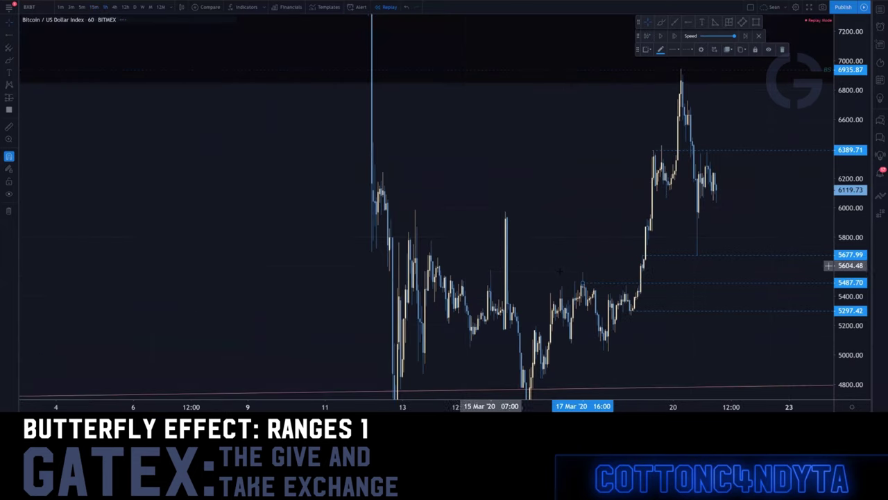
{"action": "scroll", "coordinate": [416, 280], "scroll_direction": "up", "scroll_amount": 3}
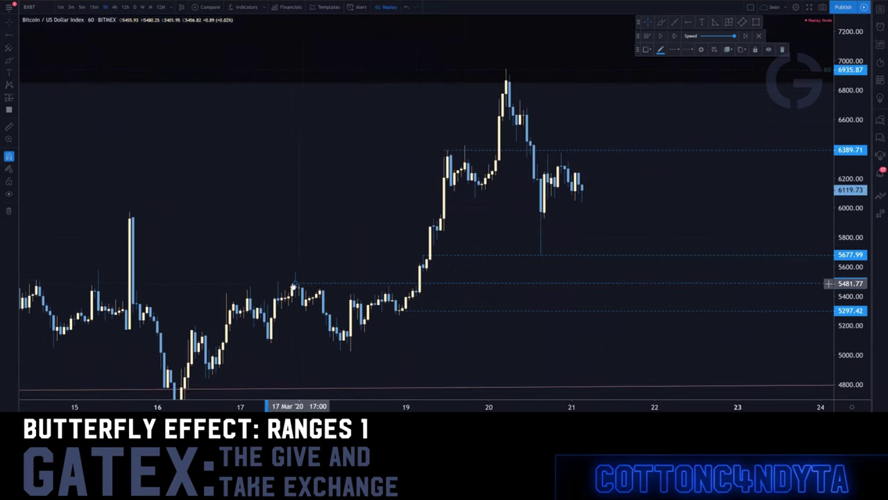
{"action": "left_click_drag", "start_coordinate": [296, 285], "coordinate": [388, 286]}
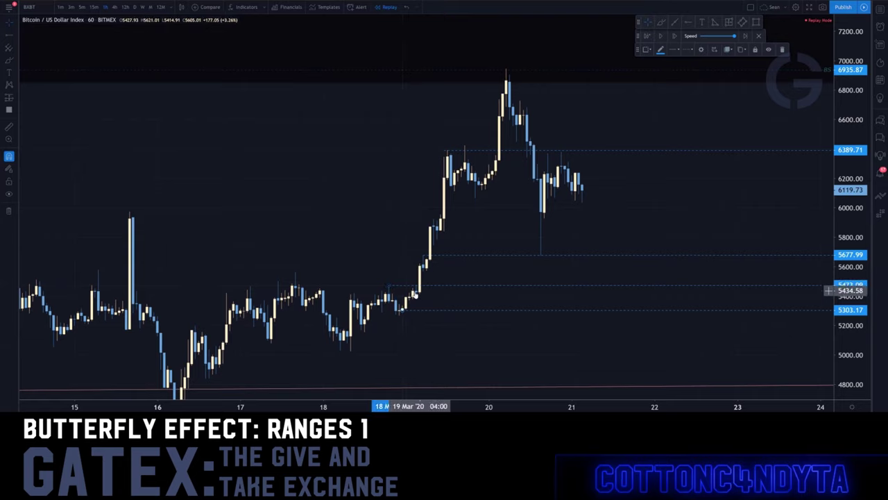
Step: Restart the replay on the morning of 19 March 2020 and frame the early rally on the 5-minute timeframe
{"action": "left_click", "coordinate": [648, 35]}
{"action": "left_click", "coordinate": [427, 326]}
{"action": "key", "text": "5"}
{"action": "key", "text": "Return"}
{"action": "scroll", "coordinate": [722, 281], "scroll_direction": "up", "scroll_amount": 2}
{"action": "scroll", "coordinate": [720, 303], "scroll_direction": "down", "scroll_amount": 4}
{"action": "left_click_drag", "start_coordinate": [848, 368], "coordinate": [849, 114]}
{"action": "left_click_drag", "start_coordinate": [614, 272], "coordinate": [392, 270]}
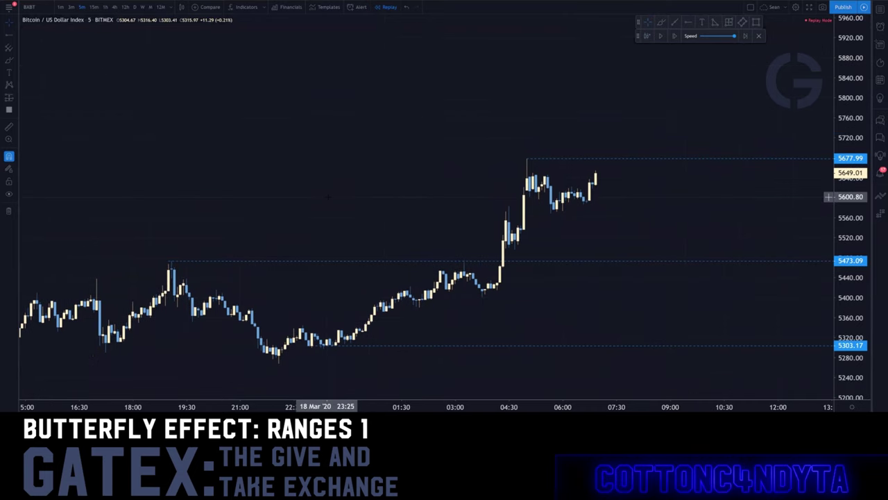
Step: Label the 5473.09 ray BS and place a copy of it at 5435.02 starting at 04:00 on 19 March 2020
{"action": "double_click", "coordinate": [221, 261]}
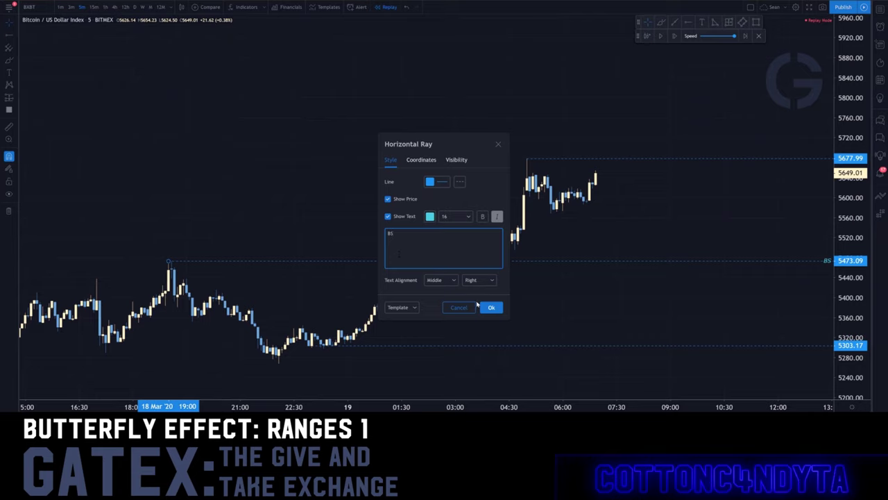
{"action": "left_click", "coordinate": [490, 308]}
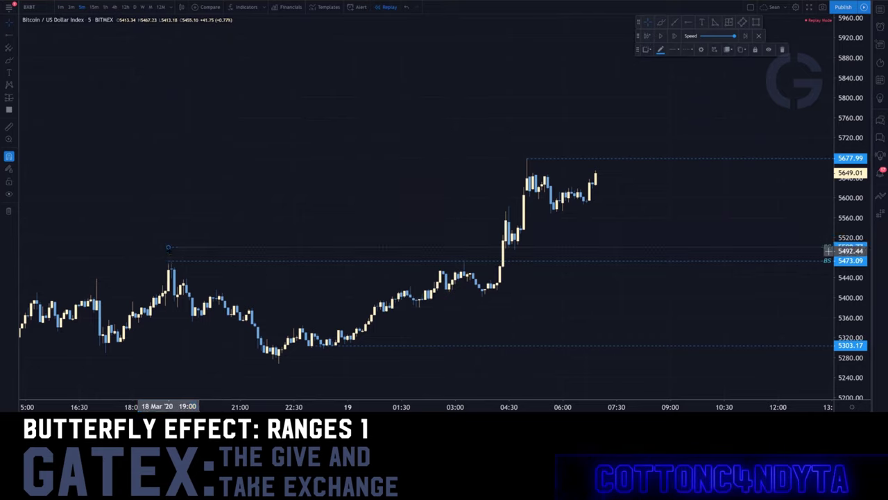
{"action": "left_click_drag", "start_coordinate": [252, 256], "coordinate": [472, 274]}
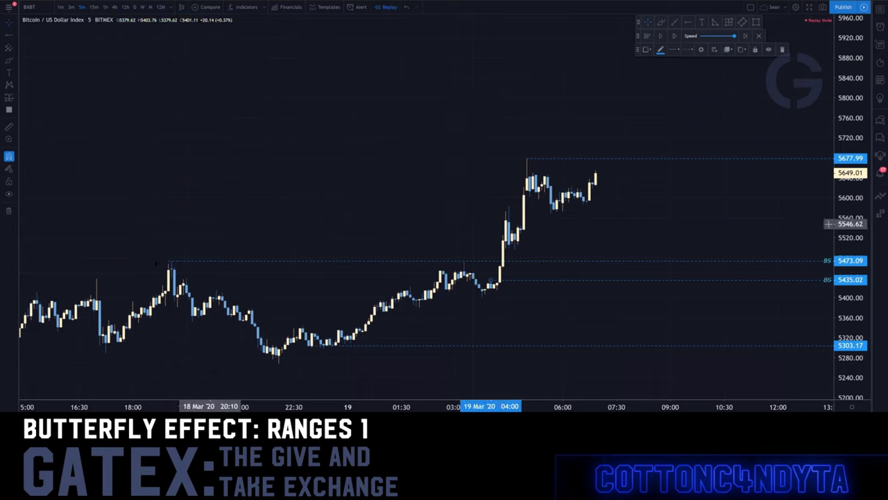
Step: Move the copied ray to 5450.26, starting at 03:30 on 19 March 2020, and label it BS/FS
{"action": "left_click", "coordinate": [574, 281]}
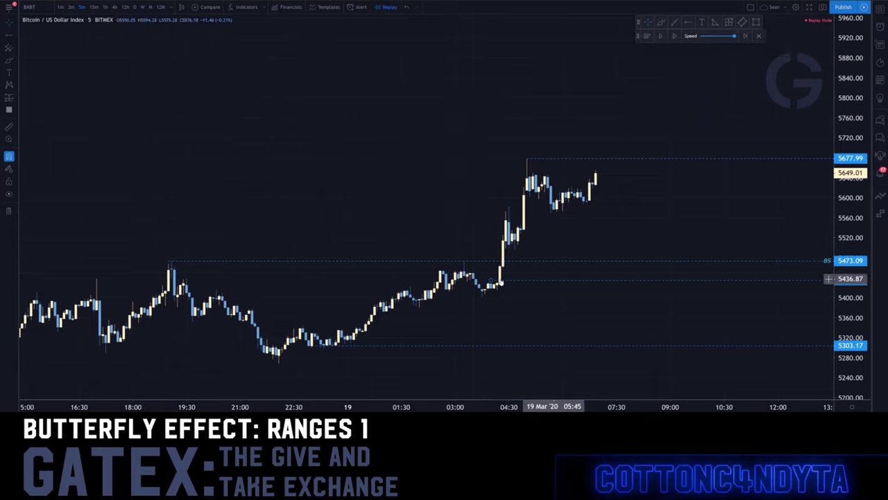
{"action": "left_click_drag", "start_coordinate": [491, 280], "coordinate": [480, 275]}
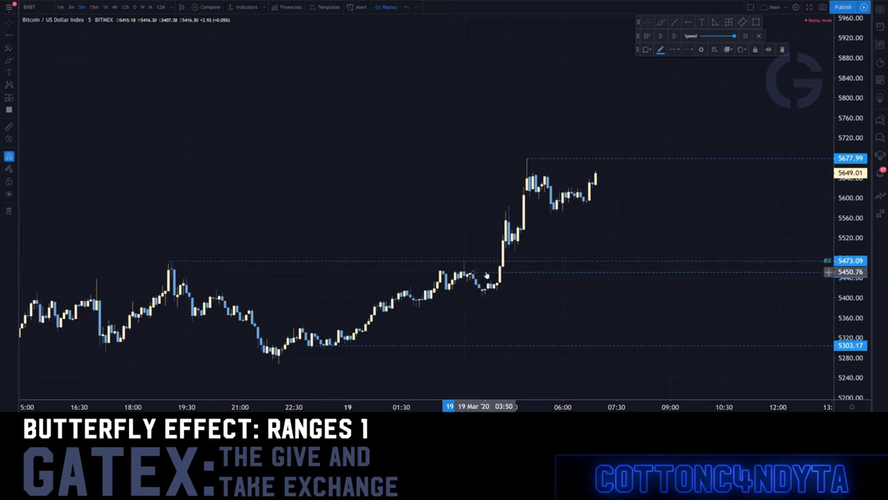
{"action": "double_click", "coordinate": [480, 273]}
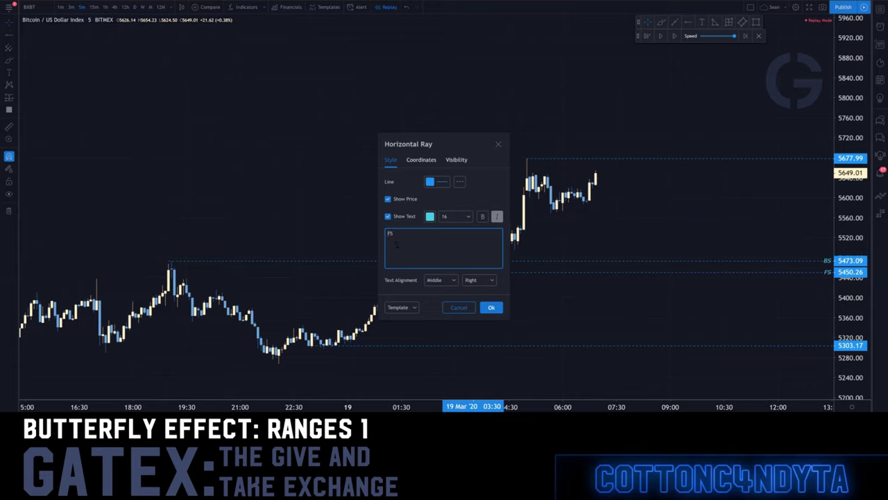
{"action": "left_click", "coordinate": [492, 307]}
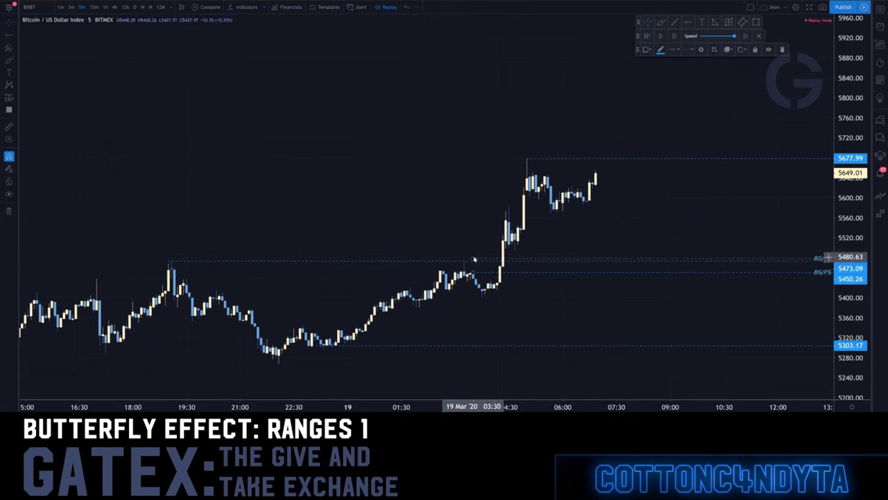
Step: Place a copy of the BS/FS ray at 5435.02, starting at 04:00 on 19 March 2020, and relabel it FS
{"action": "left_click_drag", "start_coordinate": [473, 259], "coordinate": [493, 280]}
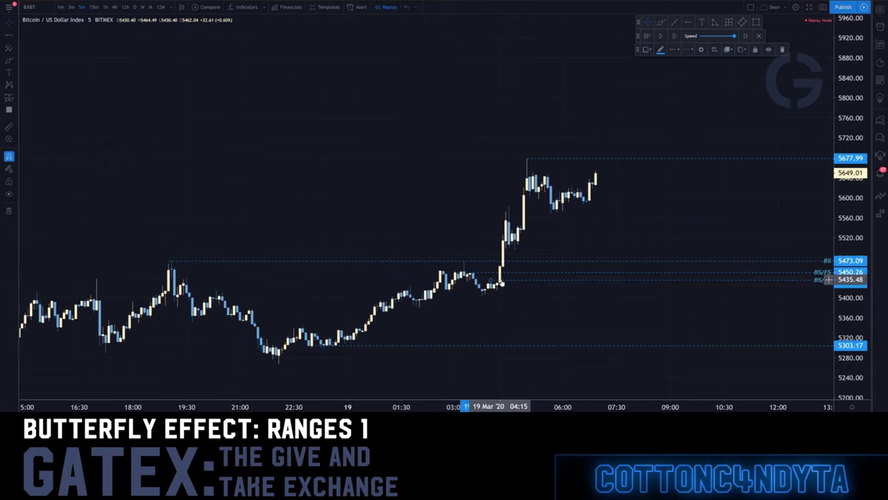
{"action": "double_click", "coordinate": [500, 280]}
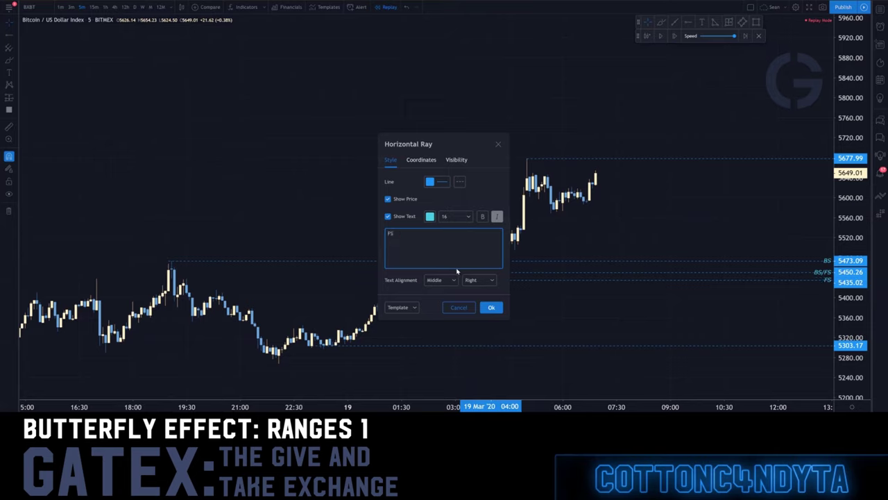
{"action": "left_click", "coordinate": [491, 307]}
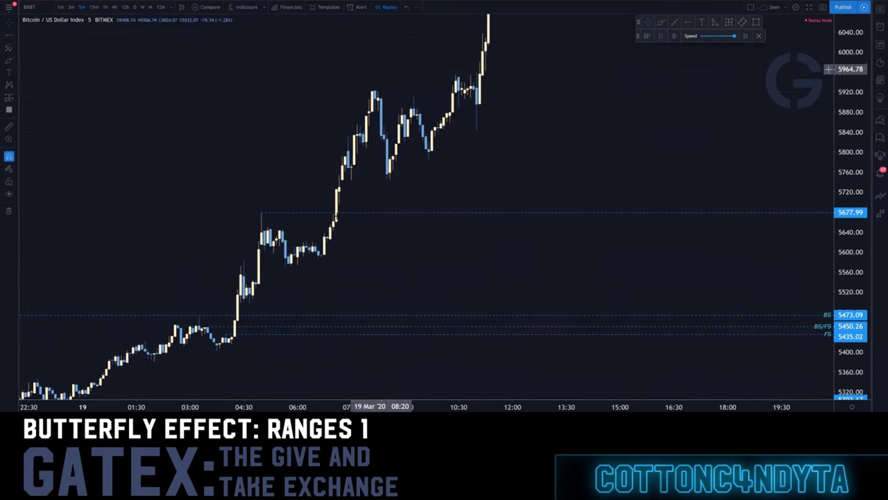
Step: Play the replay forward on the 5-minute timeframe and follow the 19 March 2020 rally up to the 6389.71 ray
{"action": "left_click_drag", "start_coordinate": [458, 269], "coordinate": [564, 111]}
{"action": "scroll", "coordinate": [611, 118], "scroll_direction": "down", "scroll_amount": 3}
{"action": "left_click_drag", "start_coordinate": [864, 88], "coordinate": [840, 227]}
{"action": "left_click_drag", "start_coordinate": [600, 169], "coordinate": [419, 265]}
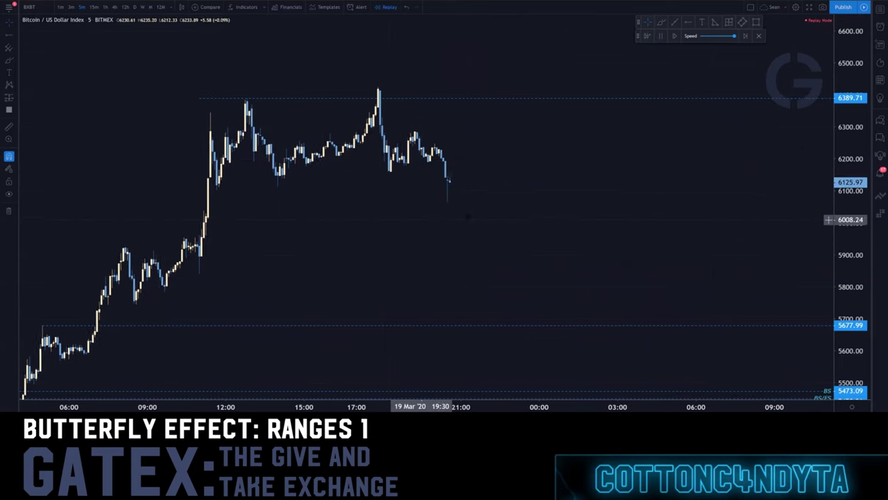
Step: Switch to the 1-hour timeframe and inspect the 20 March 2020 wick into the 5677.99 ray above the nested FS and BS levels
{"action": "left_click", "coordinate": [105, 7]}
{"action": "scroll", "coordinate": [474, 202], "scroll_direction": "up", "scroll_amount": 5}
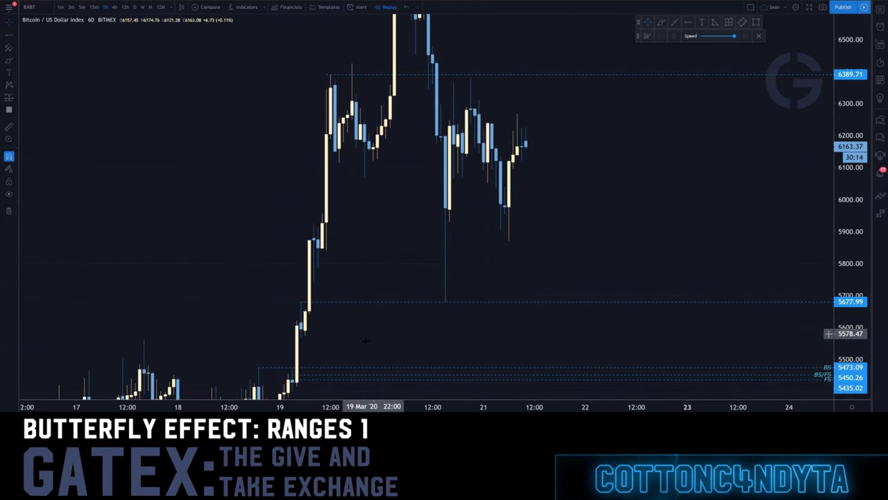
{"action": "left_click_drag", "start_coordinate": [370, 304], "coordinate": [425, 242]}
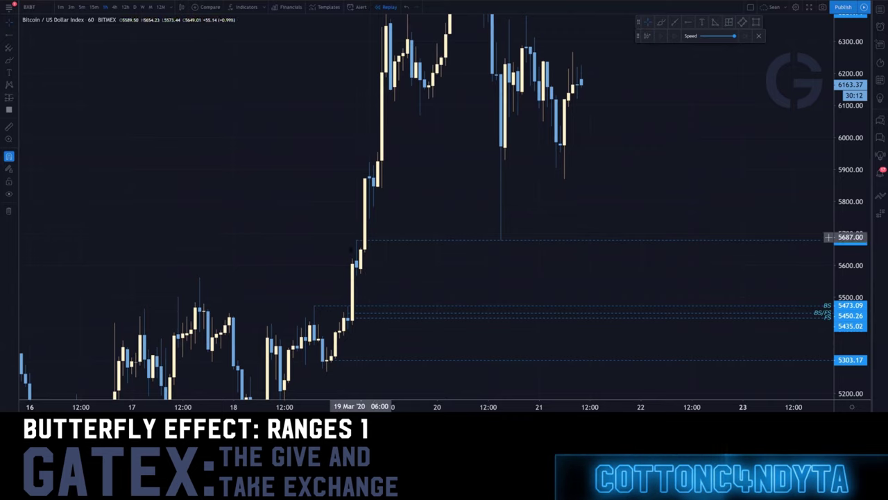
{"action": "left_click_drag", "start_coordinate": [359, 177], "coordinate": [344, 249]}
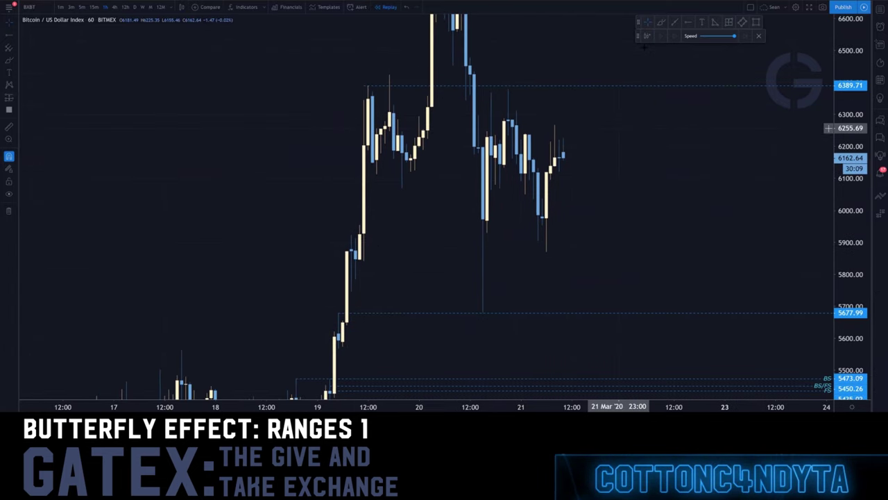
Step: Rewind the replay to the morning of 19 March 2020 and place a horizontal ray at the 5922.49 high, starting at 08:00
{"action": "left_click", "coordinate": [356, 208]}
{"action": "scroll", "coordinate": [685, 222], "scroll_direction": "up", "scroll_amount": 4}
{"action": "left_click_drag", "start_coordinate": [597, 221], "coordinate": [296, 210]}
{"action": "left_click", "coordinate": [688, 22]}
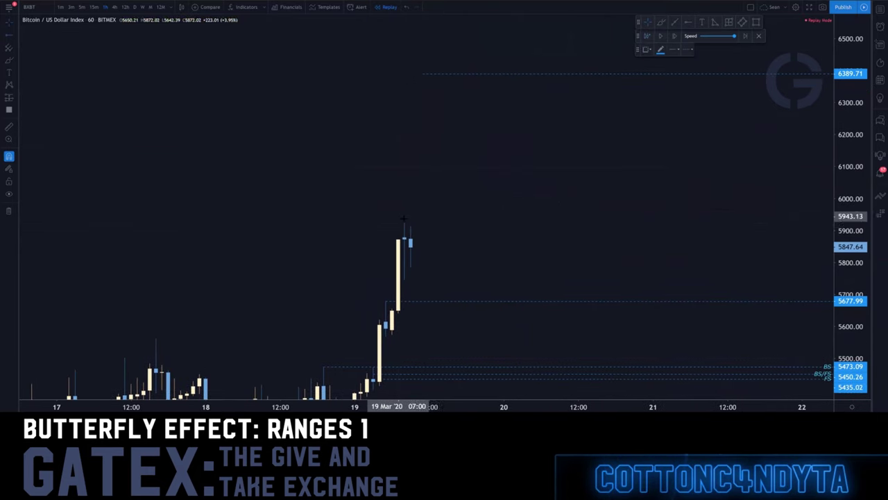
{"action": "left_click", "coordinate": [404, 223]}
Step: On the 5-minute timeframe, place a copy of the 5922.49 ray at 5875.85, starting at 09:25 on 19 March 2020
{"action": "left_click", "coordinate": [93, 8]}
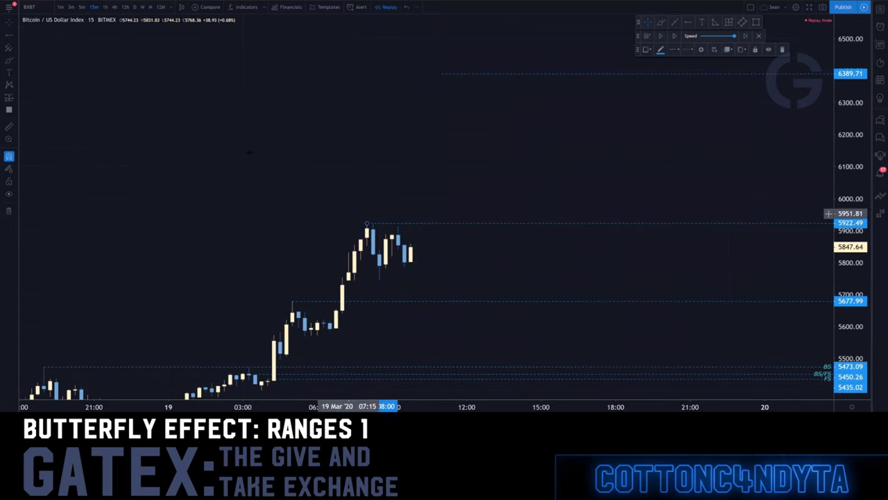
{"action": "left_click", "coordinate": [81, 8]}
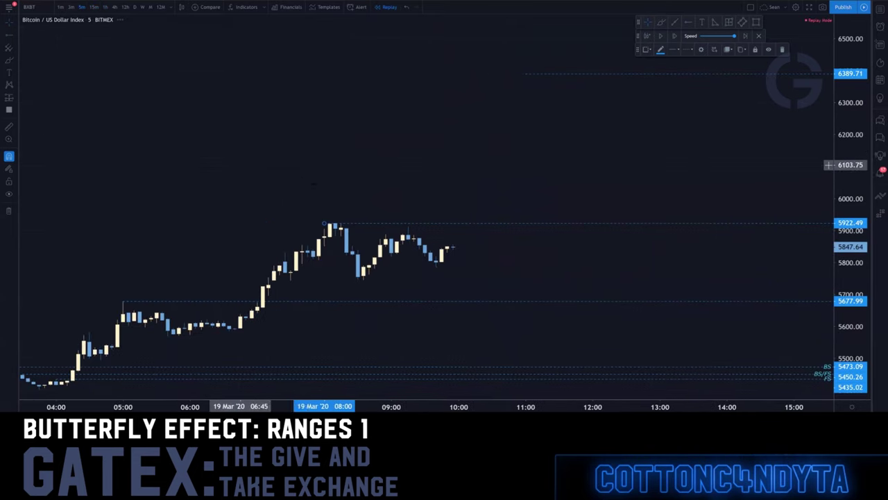
{"action": "left_click", "coordinate": [347, 224]}
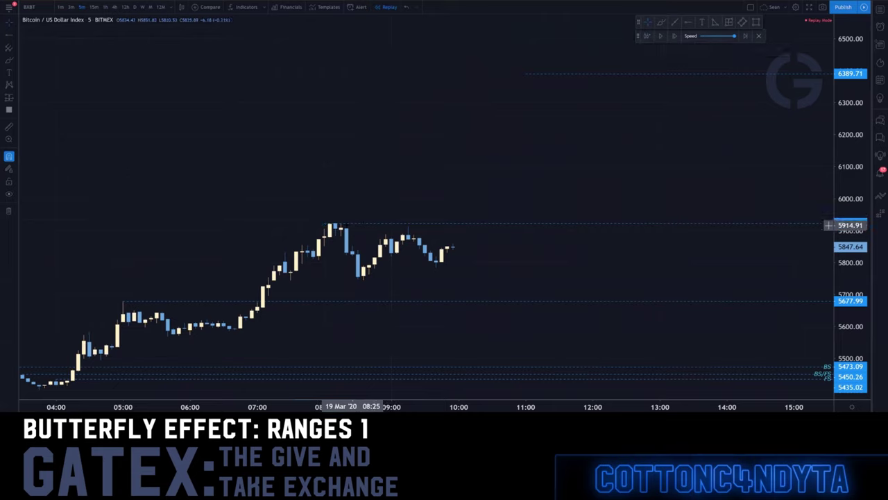
{"action": "left_click", "coordinate": [341, 221]}
{"action": "key", "text": "ctrl+c"}
{"action": "key", "text": "ctrl+v"}
{"action": "left_click_drag", "start_coordinate": [324, 208], "coordinate": [418, 235]}
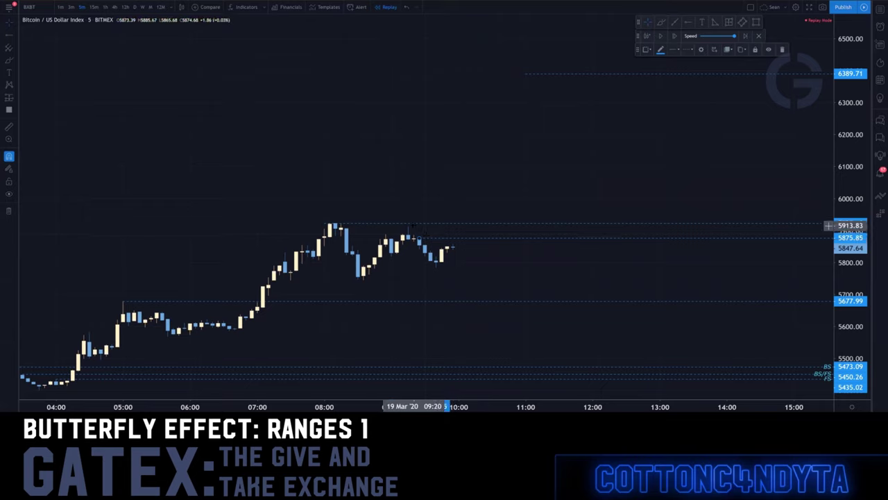
Step: Label the 5922.49 ray BS and the 5875.85 ray BSFS
{"action": "double_click", "coordinate": [407, 225]}
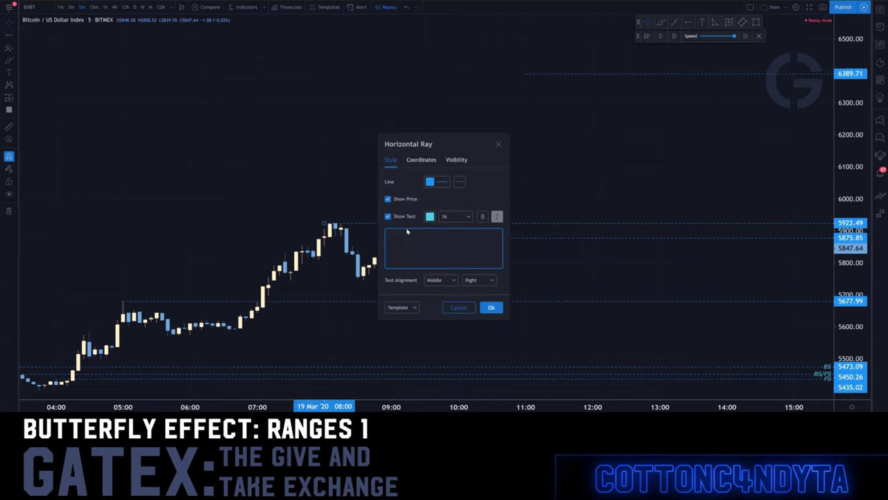
{"action": "left_click", "coordinate": [490, 307]}
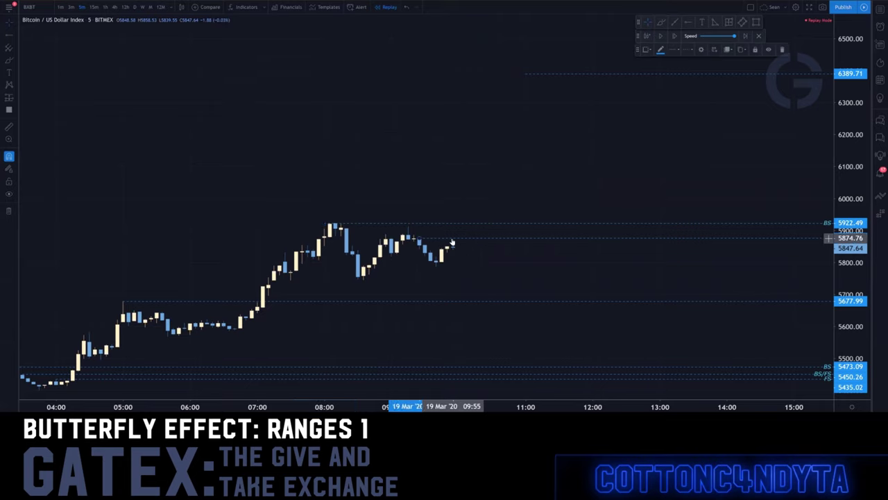
{"action": "double_click", "coordinate": [452, 237]}
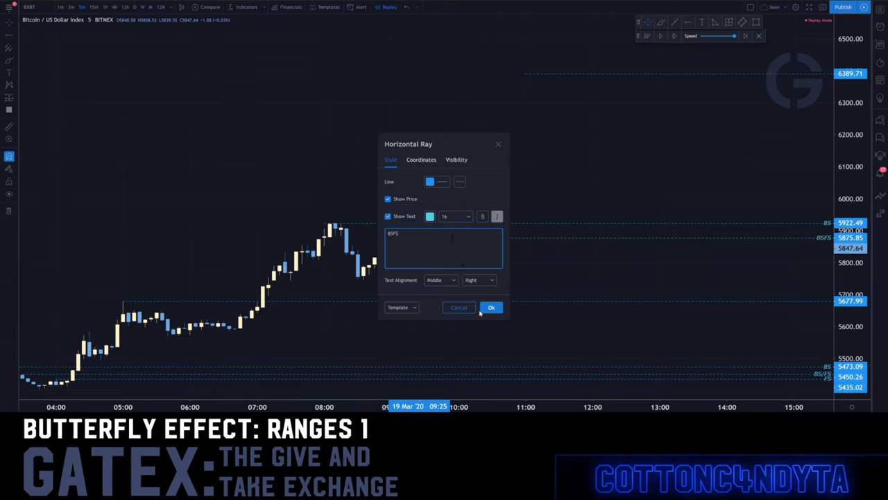
{"action": "left_click", "coordinate": [490, 307]}
Step: On the 3-minute timeframe, add a ray at 5836.91, starting at 09:36 on 19 March 2020, and label it FS
{"action": "left_click", "coordinate": [72, 8]}
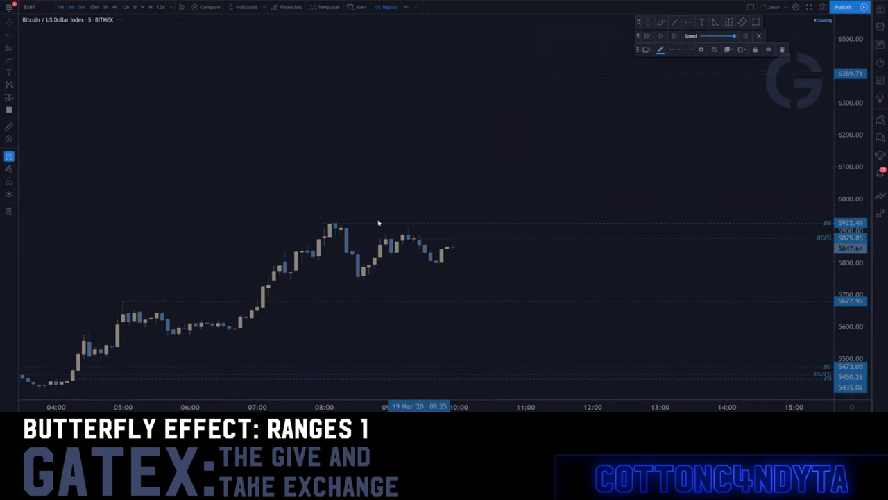
{"action": "scroll", "coordinate": [369, 217], "scroll_direction": "down", "scroll_amount": 3}
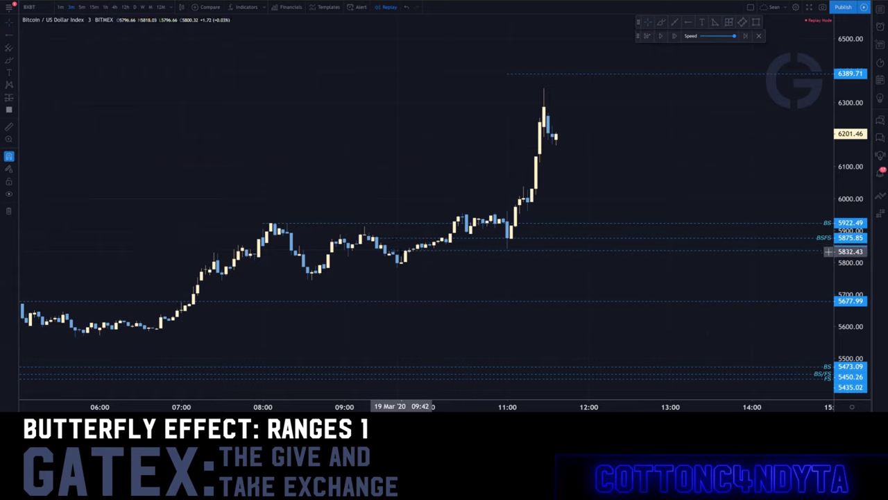
{"action": "double_click", "coordinate": [399, 252]}
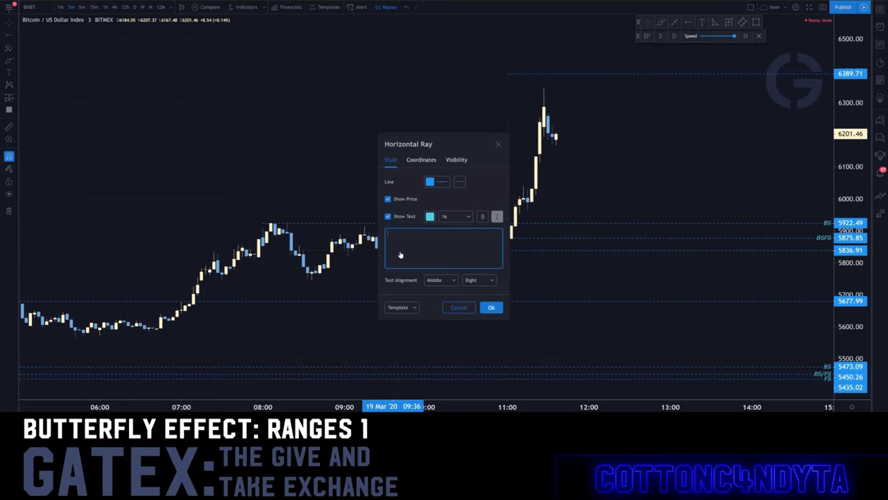
{"action": "left_click", "coordinate": [490, 306]}
Step: Examine the 11:00 wick into the BS, BSFS and FS rays on the 5-minute and 1-hour timeframes
{"action": "left_click", "coordinate": [81, 7]}
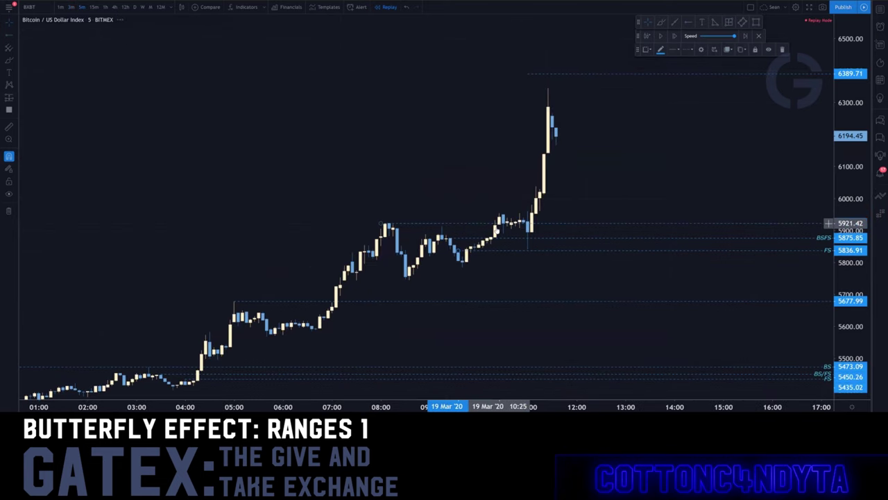
{"action": "mouse_move", "coordinate": [479, 263]}
{"action": "left_mouse_down"}
{"action": "mouse_move", "coordinate": [420, 259]}
{"action": "mouse_move", "coordinate": [438, 244]}
{"action": "left_mouse_up"}
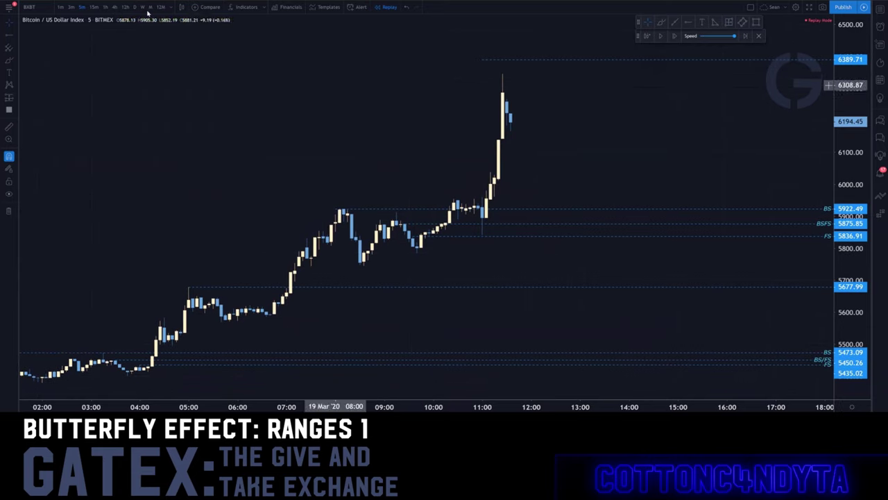
{"action": "left_click", "coordinate": [105, 6]}
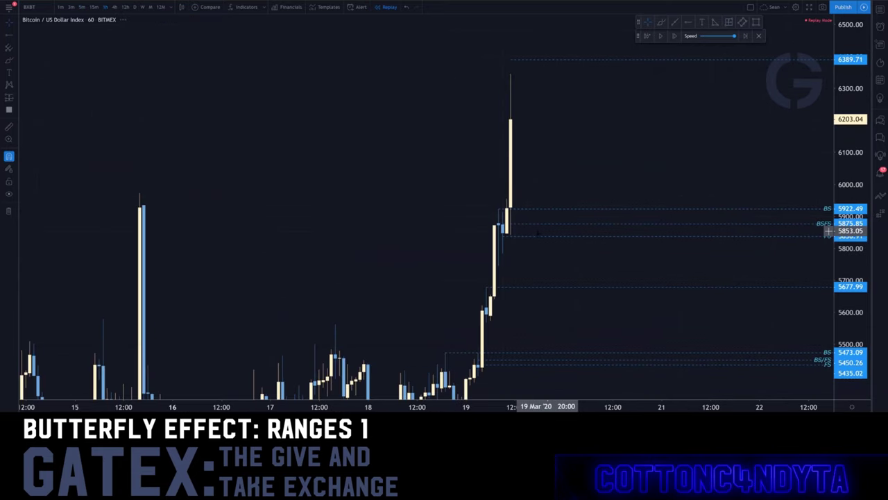
Step: Place a new horizontal ray at 6135.22, starting at 15:00 on 18 March 2020, and colour it yellow
{"action": "scroll", "coordinate": [486, 246], "scroll_direction": "up", "scroll_amount": 5}
{"action": "left_click", "coordinate": [683, 25]}
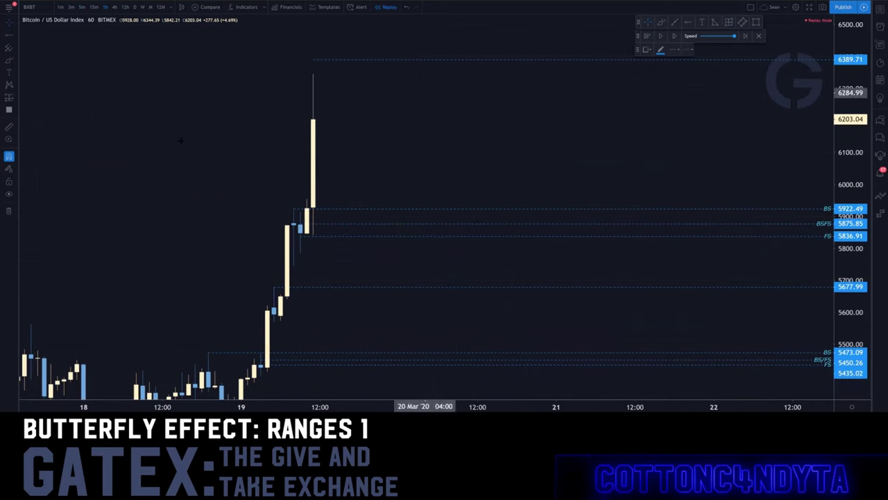
{"action": "left_click", "coordinate": [181, 141]}
{"action": "key", "text": "Escape"}
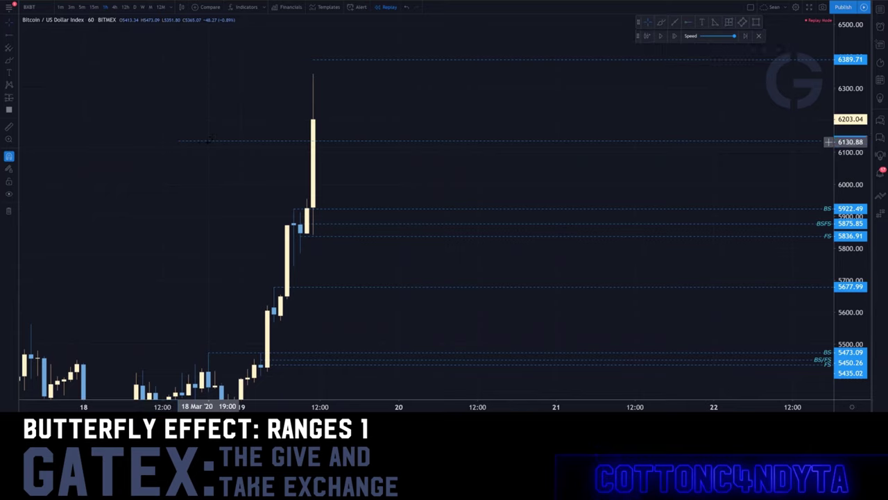
{"action": "double_click", "coordinate": [202, 142]}
{"action": "left_click", "coordinate": [430, 182]}
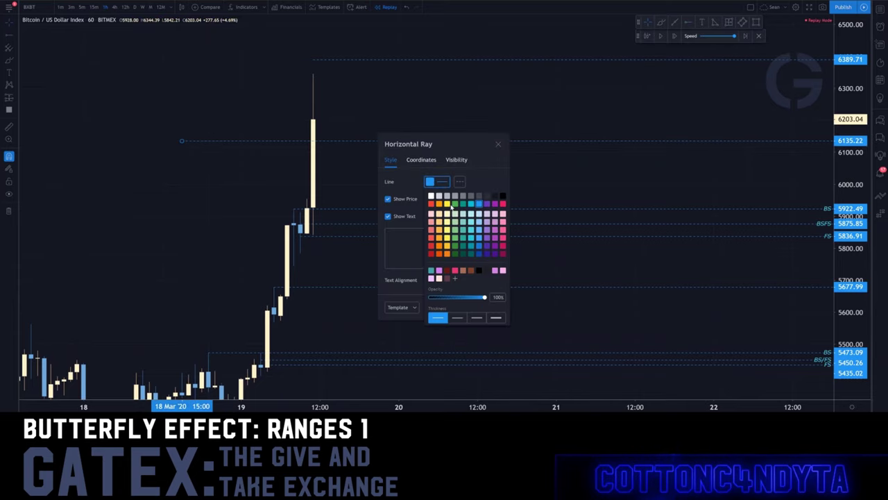
{"action": "left_click", "coordinate": [410, 303]}
{"action": "left_click", "coordinate": [491, 308]}
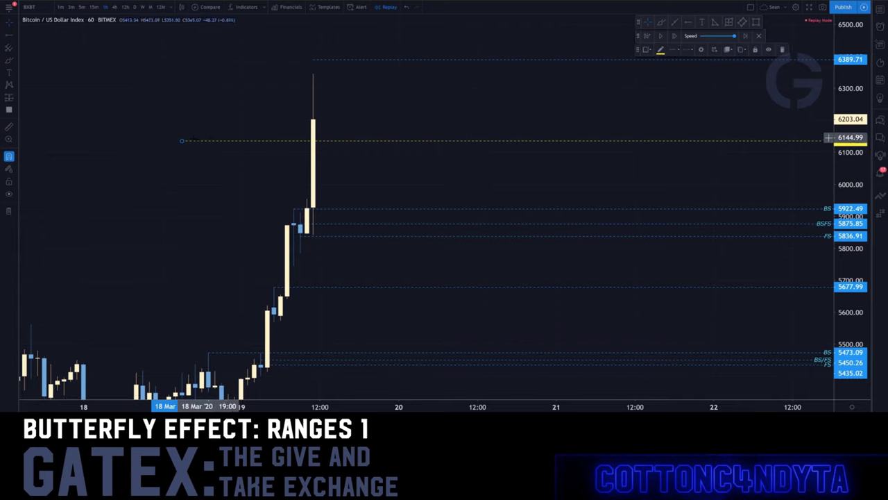
Step: Move the yellow ray to 5924.68 and set a copy at 5744.52, starting at 23:00 on 18 March 2020
{"action": "left_click_drag", "start_coordinate": [182, 141], "coordinate": [183, 208]}
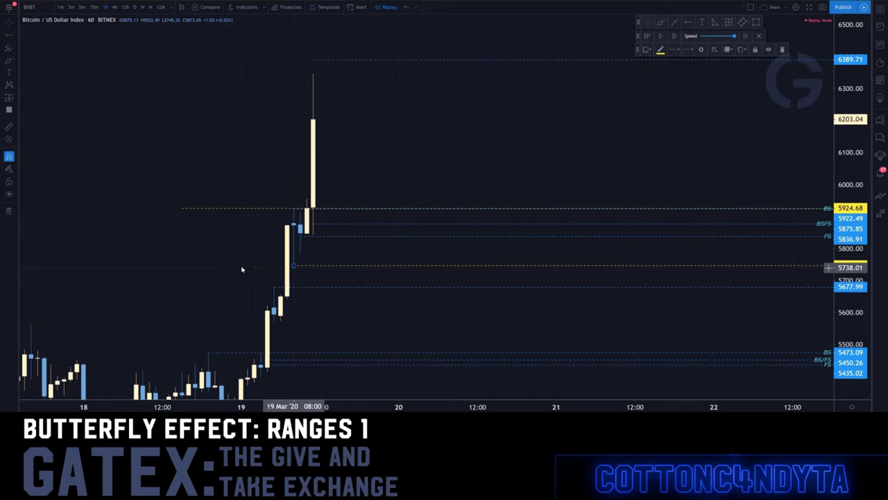
{"action": "left_click_drag", "start_coordinate": [295, 265], "coordinate": [234, 266]}
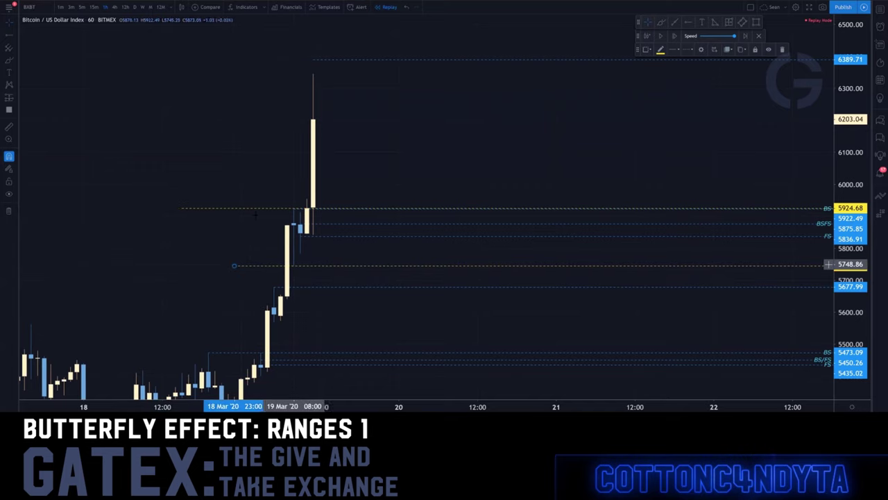
Step: Switch to the 1-minute timeframe and examine the price swings between the yellow 5924.68 and 5744.52 rays
{"action": "left_click", "coordinate": [61, 9]}
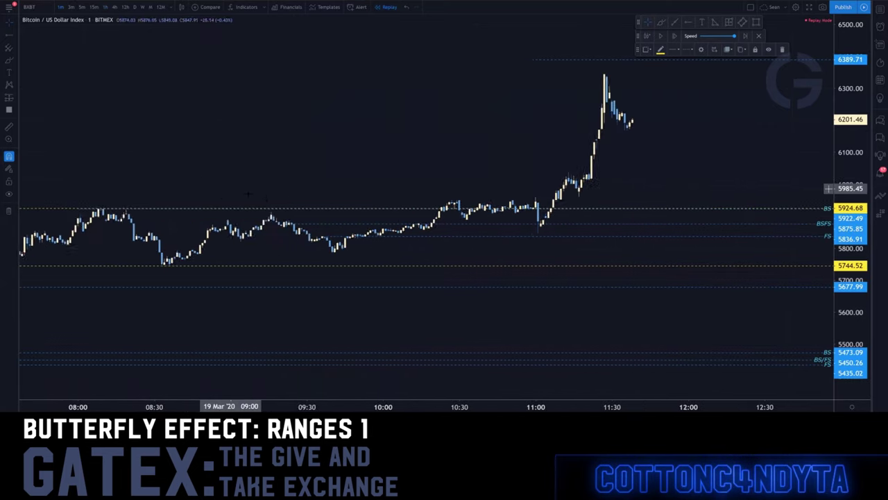
{"action": "scroll", "coordinate": [266, 199], "scroll_direction": "down", "scroll_amount": 2}
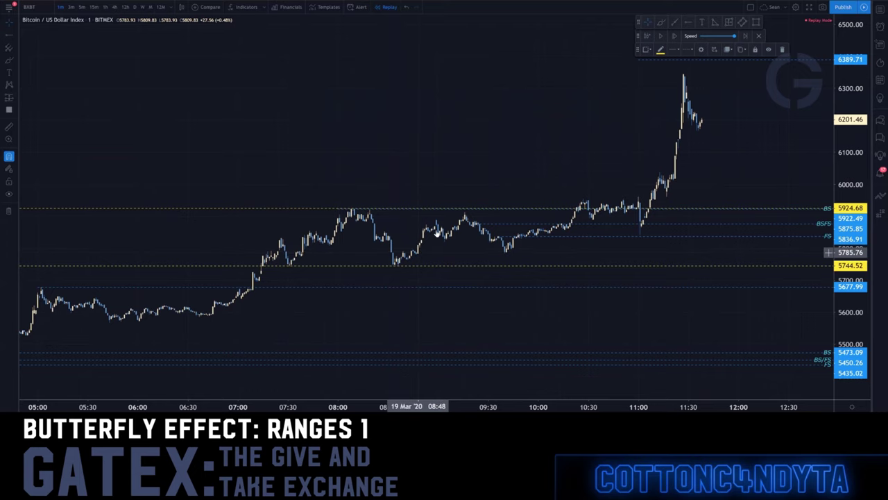
{"action": "scroll", "coordinate": [395, 244], "scroll_direction": "up", "scroll_amount": 5}
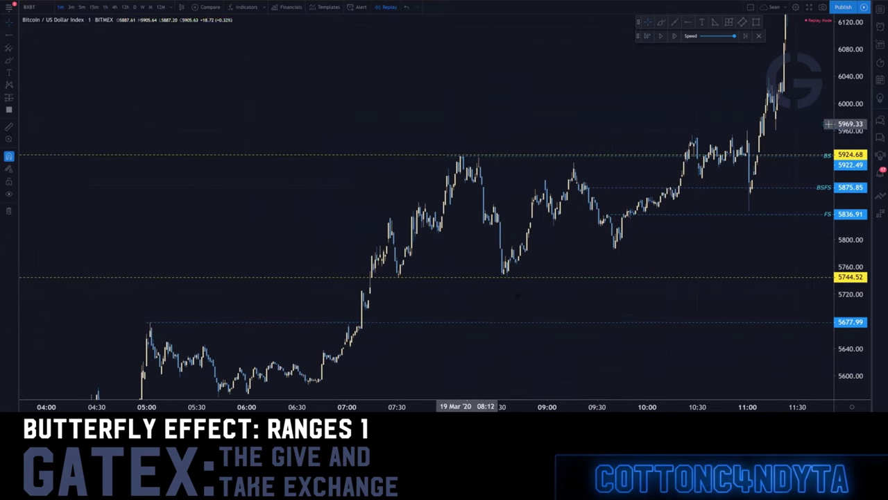
Step: Rewind the replay to about 08:43 on 19 March 2020 and step forward through the bounce off the yellow 5744.52 ray
{"action": "left_click", "coordinate": [521, 151]}
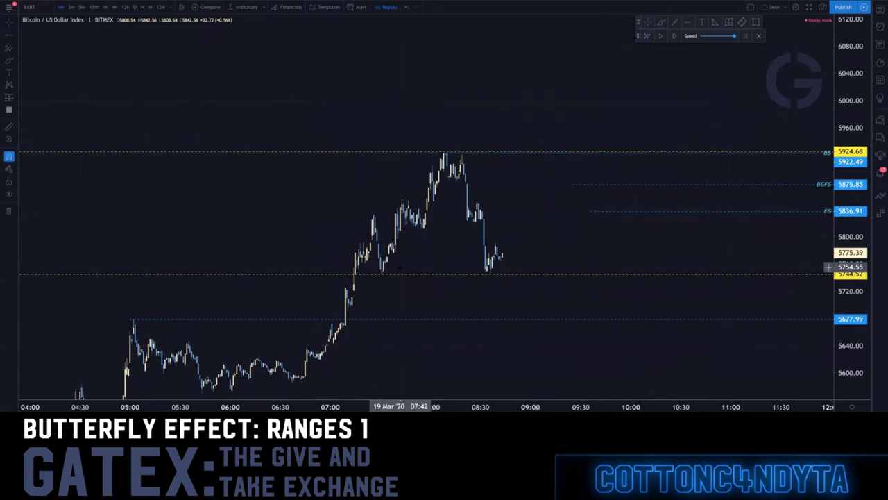
{"action": "left_click_drag", "start_coordinate": [541, 203], "coordinate": [433, 225]}
{"action": "scroll", "coordinate": [431, 227], "scroll_direction": "up", "scroll_amount": 4}
{"action": "left_click_drag", "start_coordinate": [397, 259], "coordinate": [663, 228]}
{"action": "left_click_drag", "start_coordinate": [844, 295], "coordinate": [844, 191]}
{"action": "left_click_drag", "start_coordinate": [621, 253], "coordinate": [476, 199]}
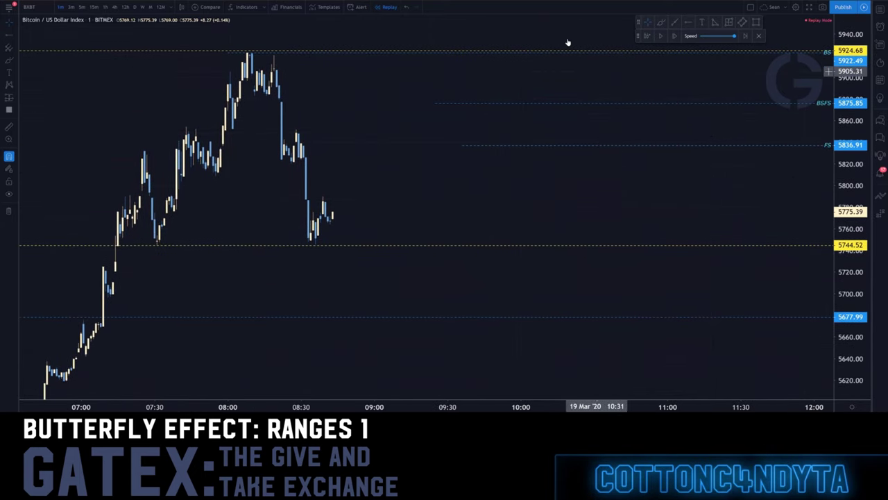
{"action": "left_click", "coordinate": [675, 37]}
{"action": "left_click", "coordinate": [674, 36]}
{"action": "left_click", "coordinate": [674, 36]}
{"action": "left_click", "coordinate": [675, 36]}
{"action": "left_click", "coordinate": [675, 36]}
{"action": "left_click", "coordinate": [676, 38]}
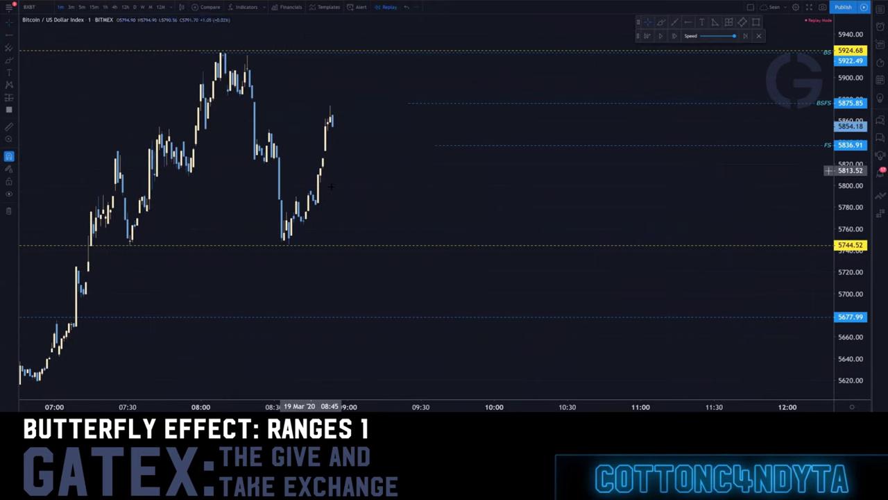
Step: Place yellow horizontal rays at 5836.53 and 5771.10 inside the range on the 1-minute timeframe
{"action": "left_click_drag", "start_coordinate": [349, 202], "coordinate": [369, 224]}
{"action": "left_click", "coordinate": [687, 22]}
{"action": "left_click", "coordinate": [299, 168]}
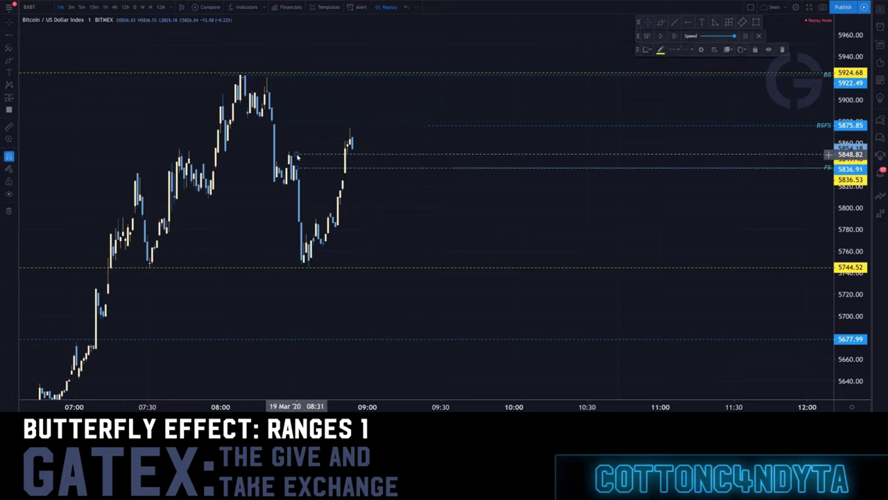
{"action": "left_click", "coordinate": [338, 215]}
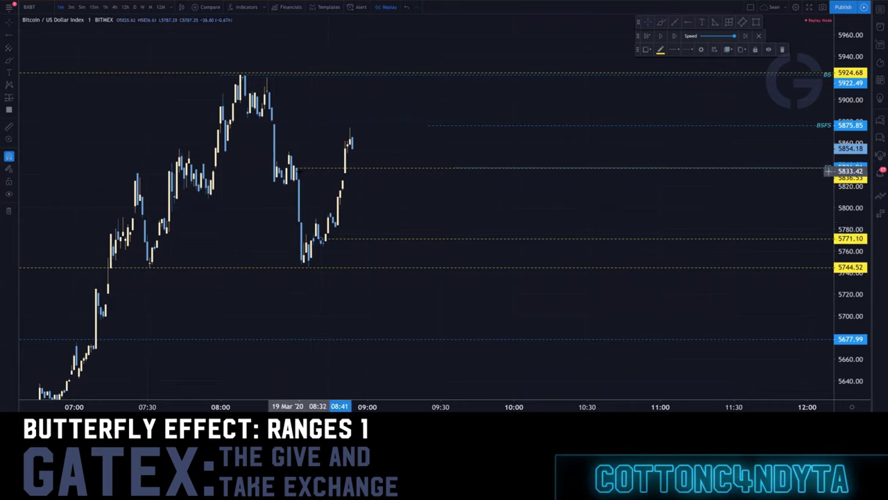
Step: Play the replay forward to about 09:25 on 19 March 2020 and pause it
{"action": "left_click_drag", "start_coordinate": [372, 215], "coordinate": [328, 214]}
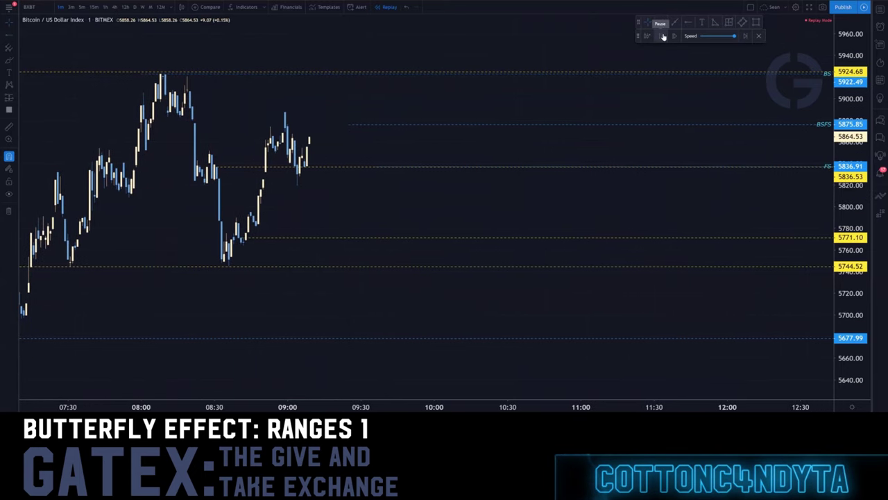
{"action": "left_click", "coordinate": [663, 36]}
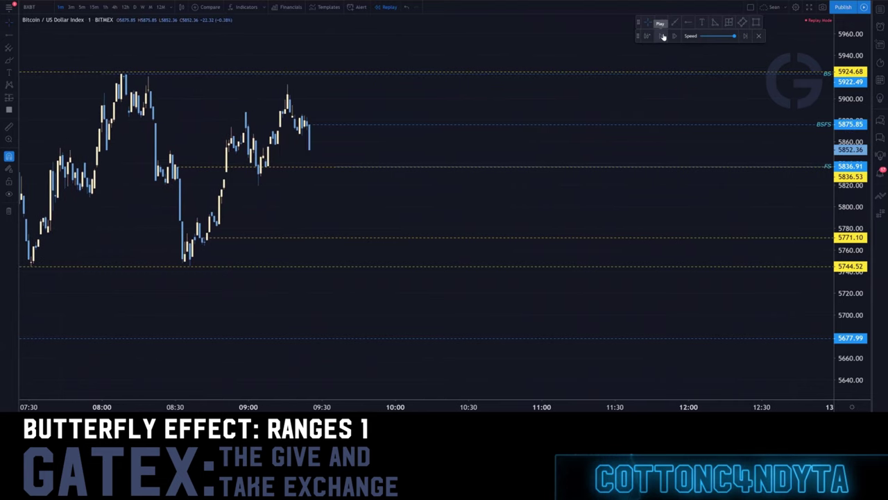
Step: Move the yellow 5836.53 ray down to 5784.53, starting at 08:40 on 19 March 2020
{"action": "left_click", "coordinate": [187, 168]}
{"action": "mouse_move", "coordinate": [188, 170]}
{"action": "left_mouse_down"}
{"action": "mouse_move", "coordinate": [222, 236]}
{"action": "mouse_move", "coordinate": [212, 240]}
{"action": "mouse_move", "coordinate": [211, 211]}
{"action": "mouse_move", "coordinate": [200, 221]}
{"action": "left_mouse_up"}
{"action": "key", "text": "ctrl+v"}
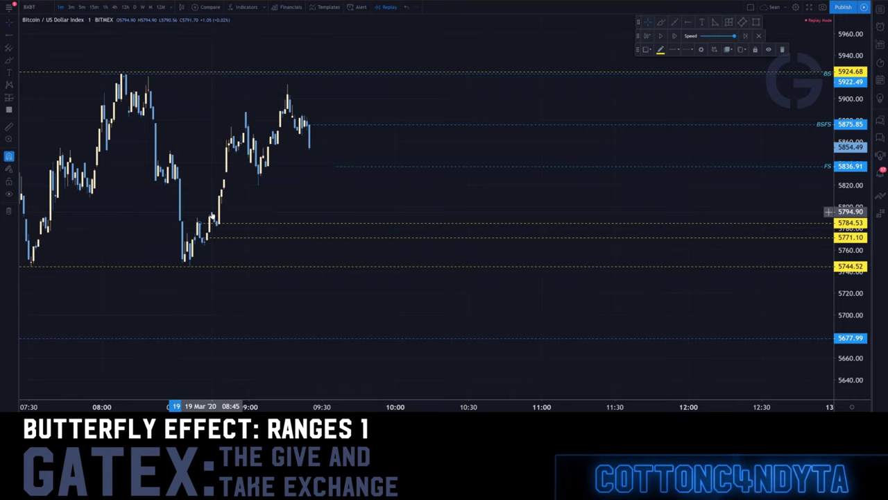
Step: Play the replay forward towards the yellow 5784.53 ray, comparing the 3-minute and 1-minute timeframes along the way
{"action": "left_click", "coordinate": [662, 36]}
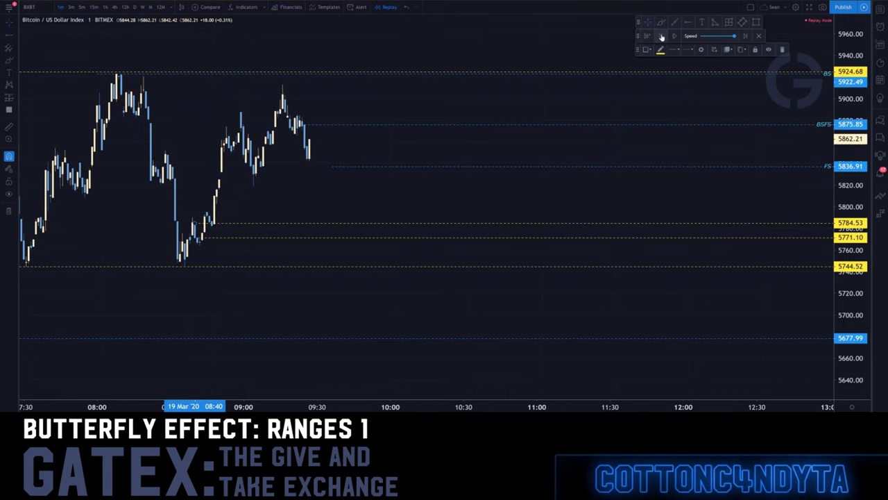
{"action": "left_click", "coordinate": [71, 7]}
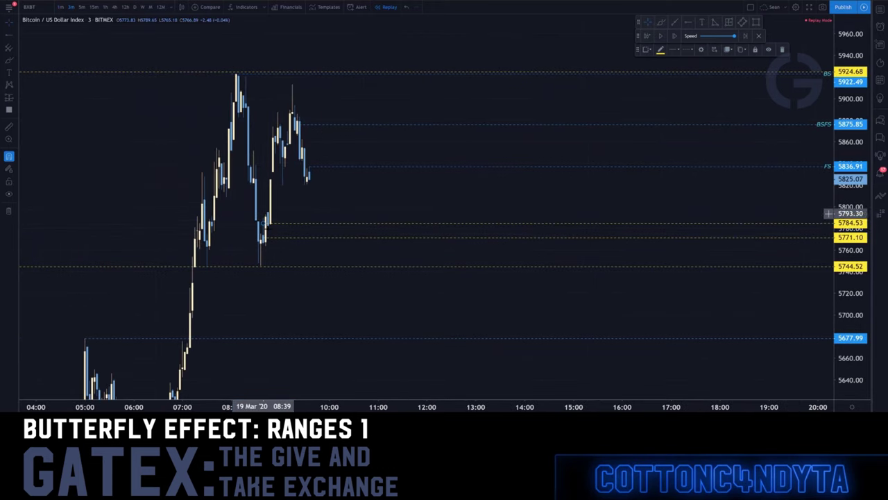
{"action": "left_click", "coordinate": [60, 8]}
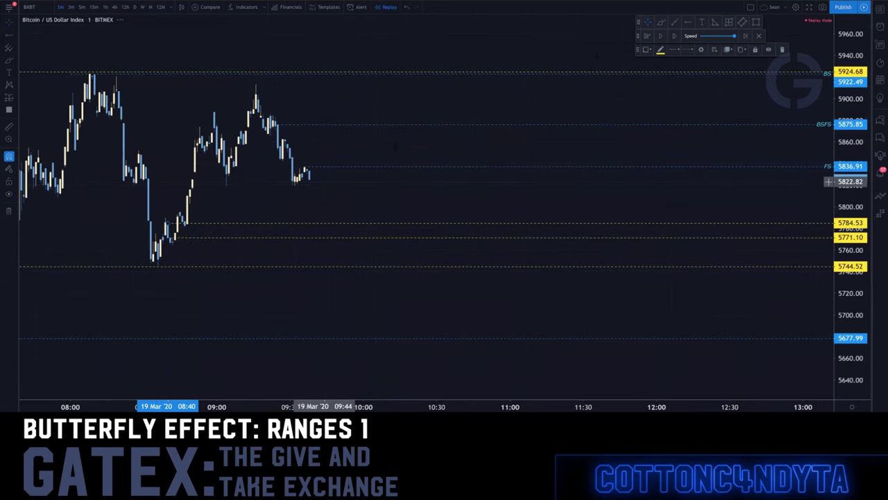
{"action": "left_click", "coordinate": [662, 39]}
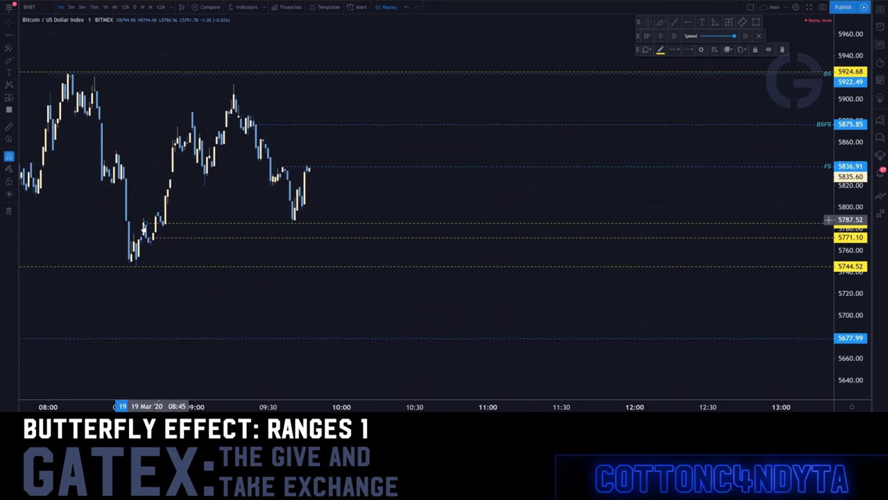
Step: Play the replay to about 10:08 on 19 March 2020 and move the two inner yellow rays up to 5818.03 and 5784.53
{"action": "left_click", "coordinate": [661, 36]}
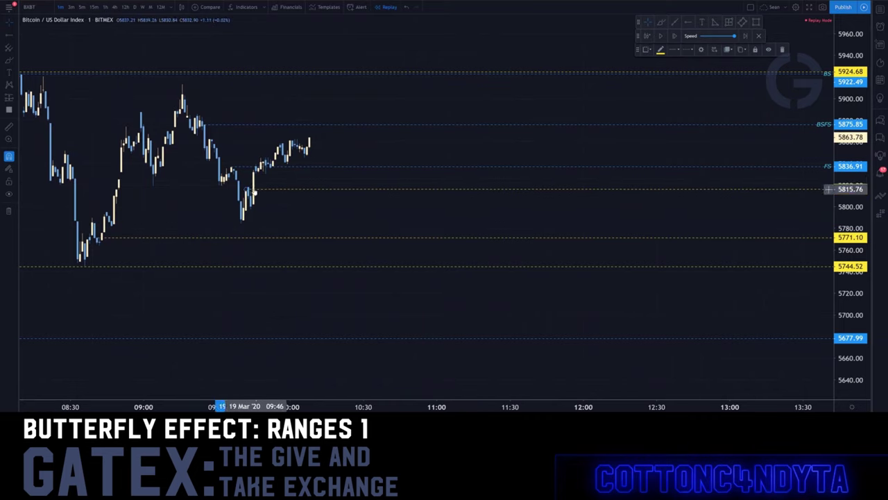
{"action": "left_click_drag", "start_coordinate": [243, 193], "coordinate": [105, 239]}
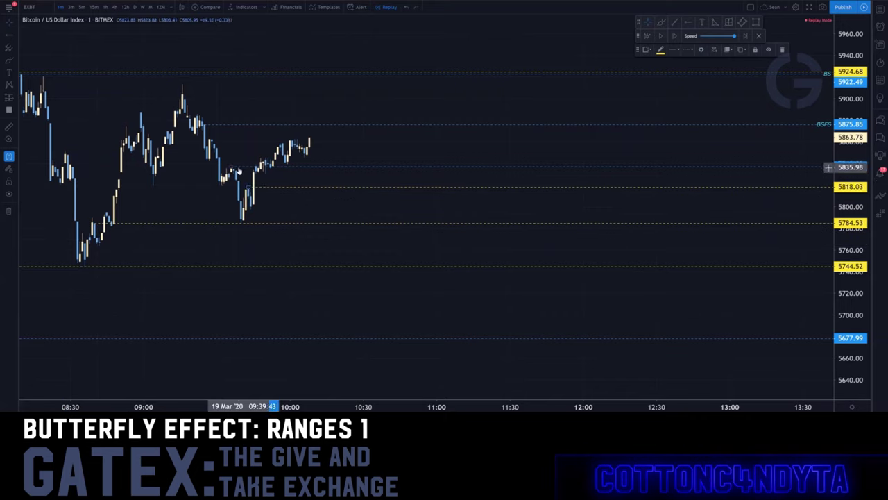
Step: Sketch red brush arrows and B and S marks around the swings between about 09:25 and 10:15, and undo them
{"action": "left_click", "coordinate": [661, 22]}
{"action": "mouse_move", "coordinate": [198, 108]}
{"action": "left_mouse_down"}
{"action": "mouse_move", "coordinate": [200, 138]}
{"action": "mouse_move", "coordinate": [236, 149]}
{"action": "mouse_move", "coordinate": [203, 197]}
{"action": "mouse_move", "coordinate": [202, 130]}
{"action": "mouse_move", "coordinate": [229, 173]}
{"action": "mouse_move", "coordinate": [212, 173]}
{"action": "mouse_move", "coordinate": [241, 164]}
{"action": "mouse_move", "coordinate": [253, 136]}
{"action": "mouse_move", "coordinate": [255, 187]}
{"action": "mouse_move", "coordinate": [267, 201]}
{"action": "mouse_move", "coordinate": [329, 201]}
{"action": "left_mouse_up"}
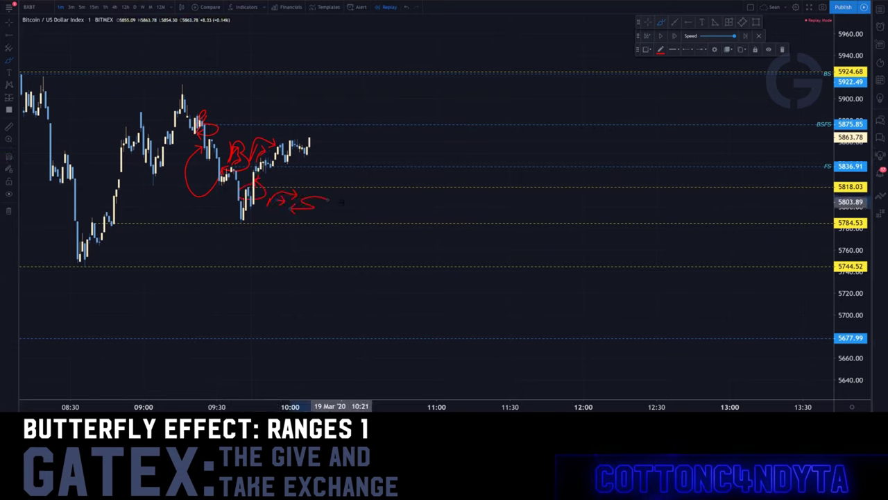
{"action": "key", "text": "ctrl+z"}
{"action": "key", "text": "ctrl+z"}
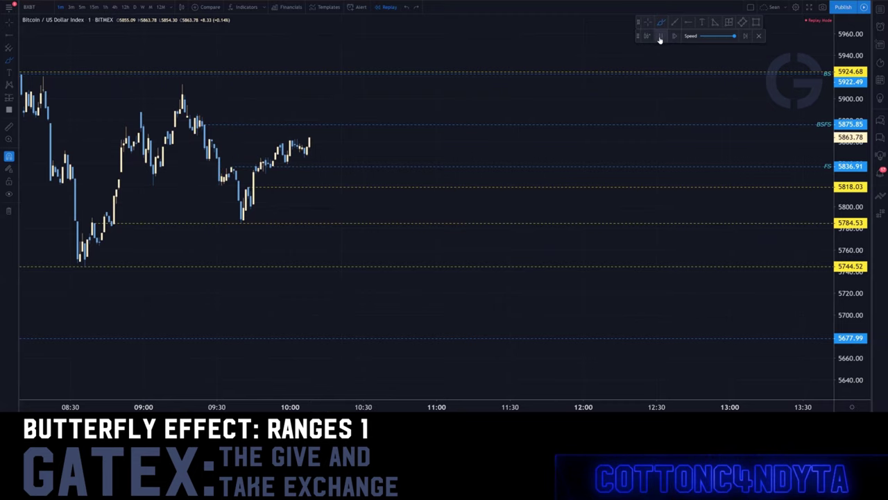
Step: Play the replay forward past the yellow 5924.68 level to about 10:30 on 19 March 2020 and pause it
{"action": "left_click", "coordinate": [660, 39]}
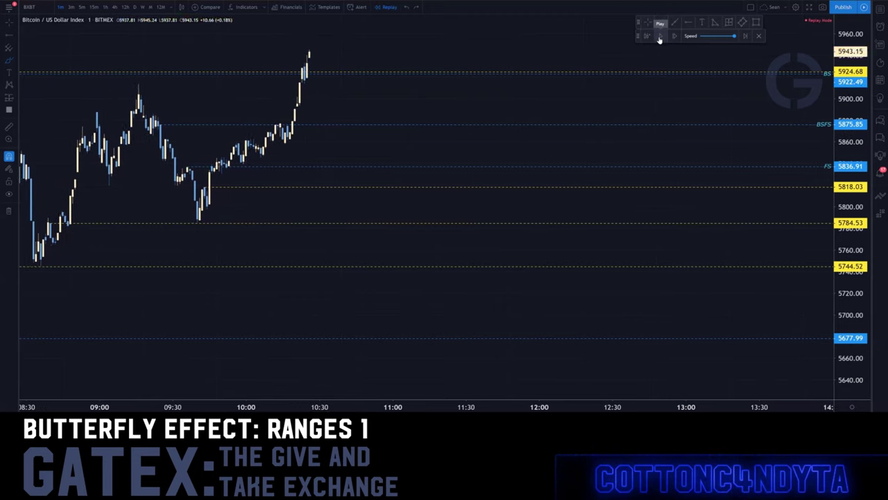
{"action": "left_click", "coordinate": [660, 39]}
{"action": "left_click_drag", "start_coordinate": [230, 83], "coordinate": [387, 188]}
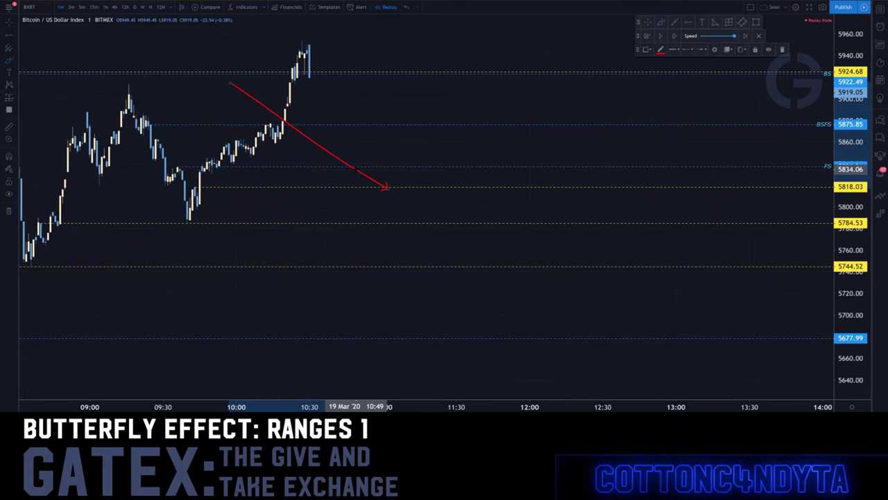
{"action": "key", "text": "Delete"}
Step: Measure the rise from the blue FS level to the swing high just before 10:30, and resume the replay
{"action": "left_click_drag", "start_coordinate": [151, 49], "coordinate": [388, 81]}
{"action": "scroll", "coordinate": [387, 81], "scroll_direction": "down", "scroll_amount": 3}
{"action": "left_click_drag", "start_coordinate": [310, 125], "coordinate": [279, 162]}
{"action": "left_click_drag", "start_coordinate": [617, 99], "coordinate": [585, 148]}
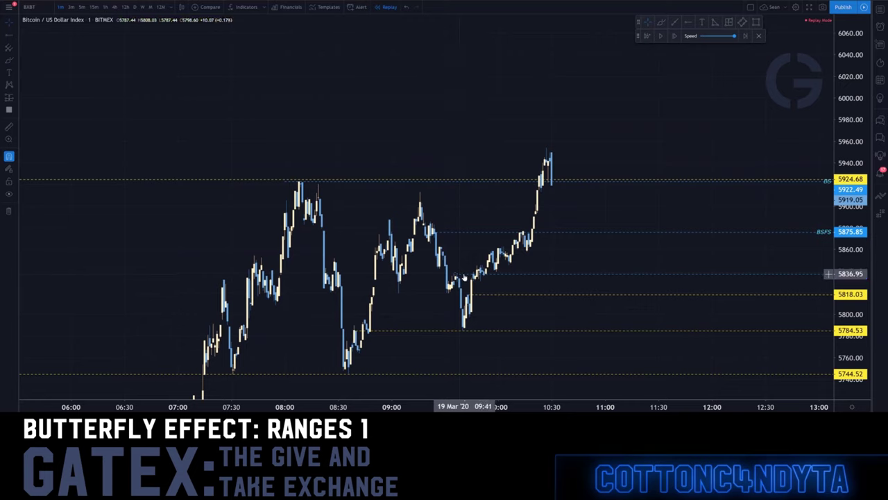
{"action": "mouse_move", "coordinate": [465, 273]}
{"action": "left_mouse_down"}
{"action": "mouse_move", "coordinate": [517, 243]}
{"action": "mouse_move", "coordinate": [540, 194]}
{"action": "mouse_move", "coordinate": [564, 181]}
{"action": "mouse_move", "coordinate": [586, 148]}
{"action": "left_mouse_up"}
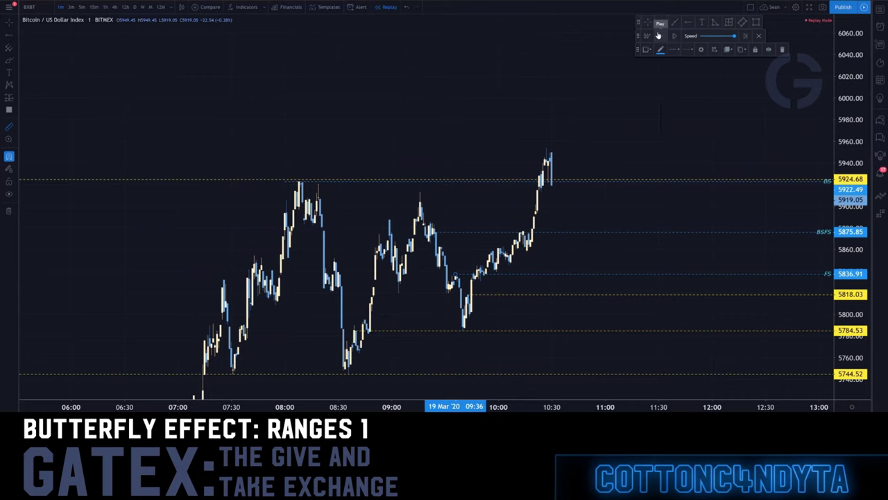
{"action": "left_click", "coordinate": [658, 36]}
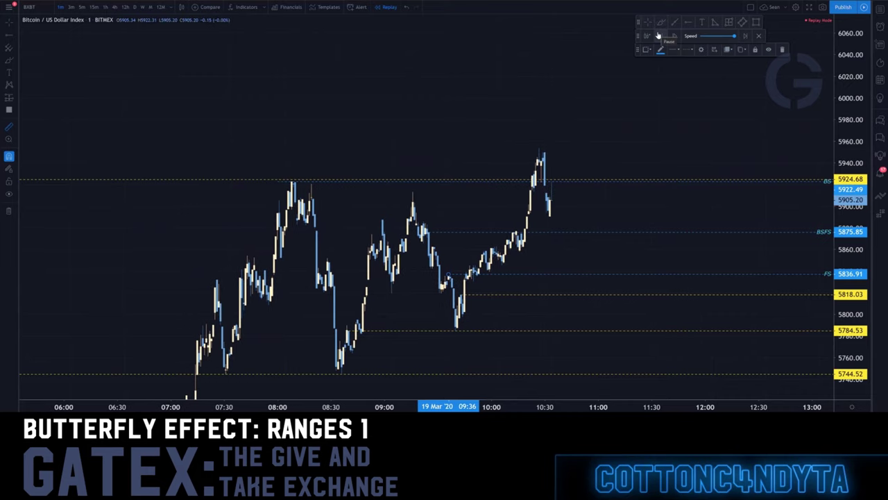